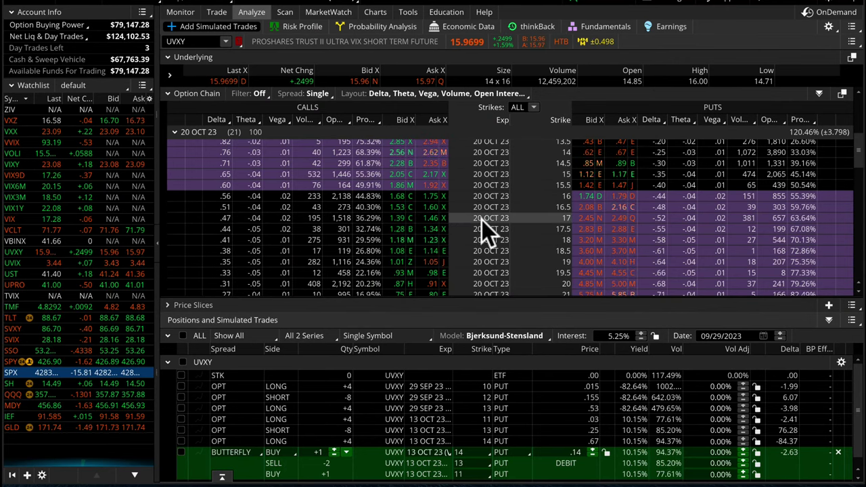
Add a simulated single sale of the UVXY 20 OCT 23 call at strike 17 and set its quantity to -3.
right_click(426, 219)
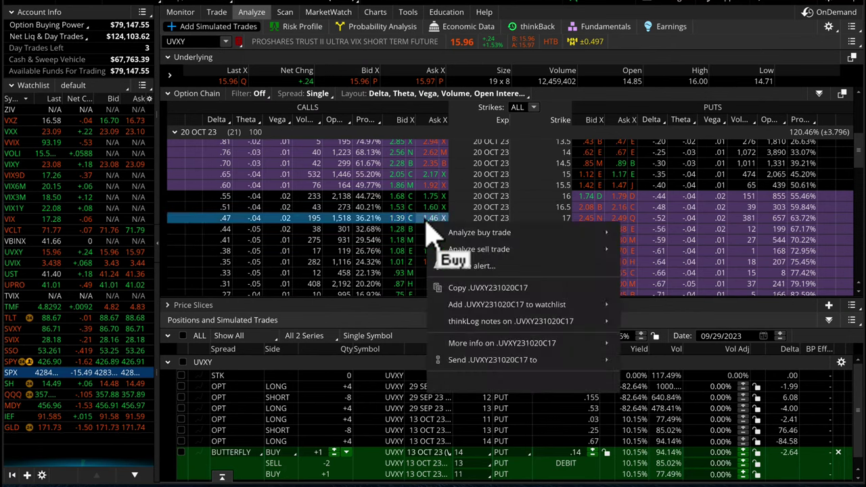
mouse_move(513, 249)
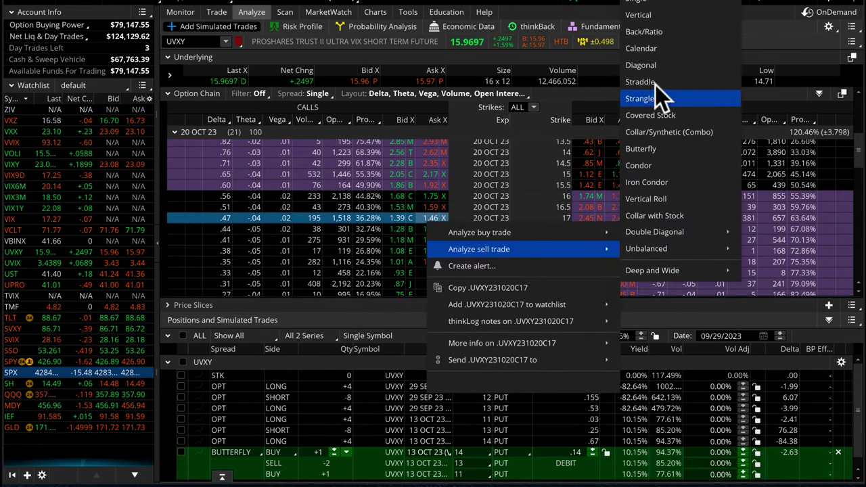
left_click(646, 3)
scroll(429, 263, "down", 3)
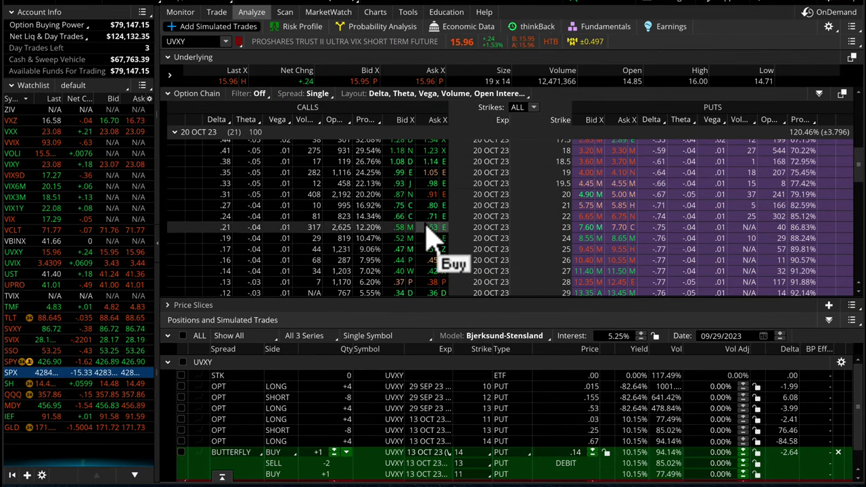
scroll(427, 233, "up", 3)
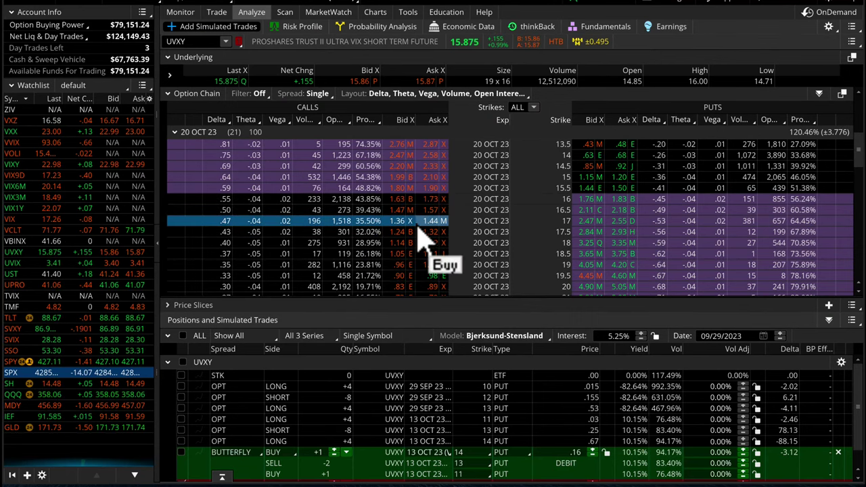
scroll(392, 426, "down", 1)
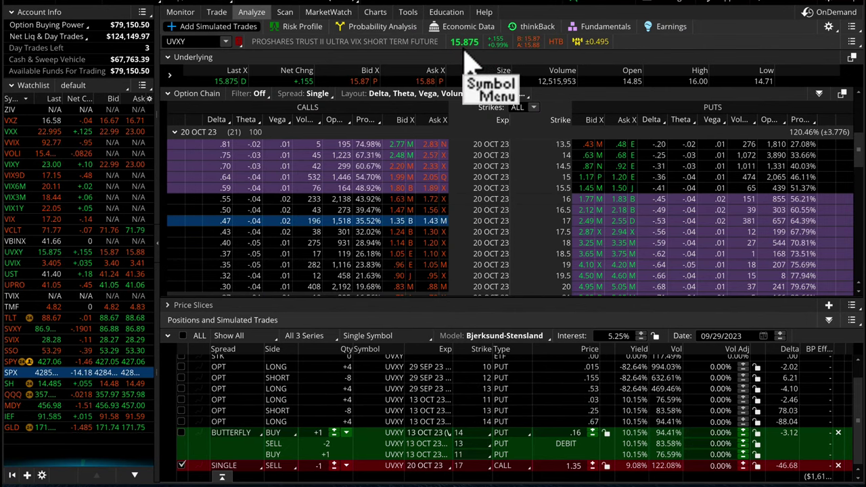
left_click(334, 463)
left_click(334, 464)
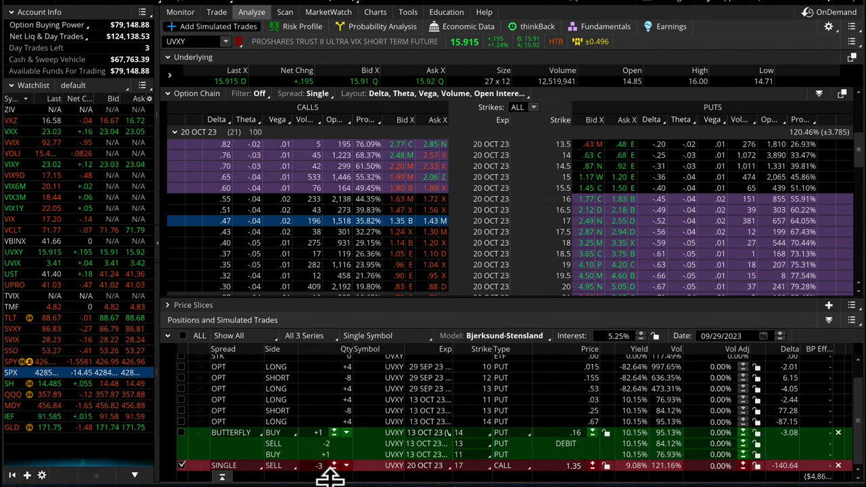
Display the short calls' risk profile and widen its price range to about 14 to 23.
left_click(291, 24)
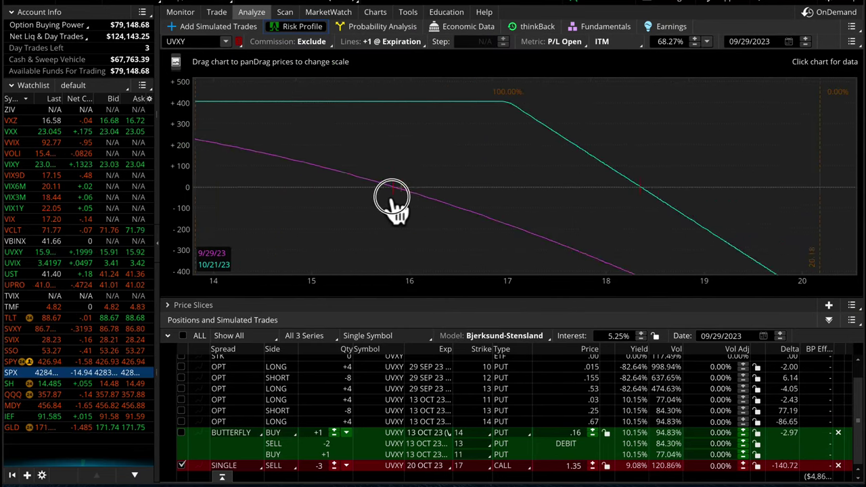
left_click_drag(512, 284, 437, 251)
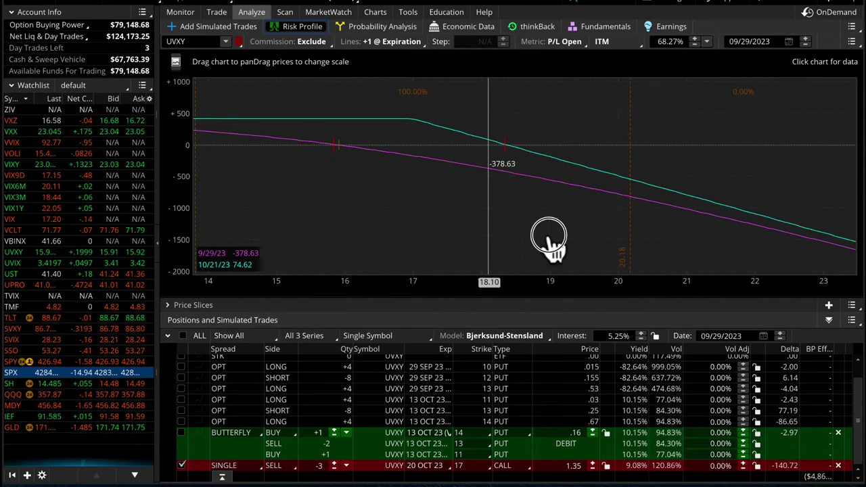
left_click_drag(549, 237, 572, 236)
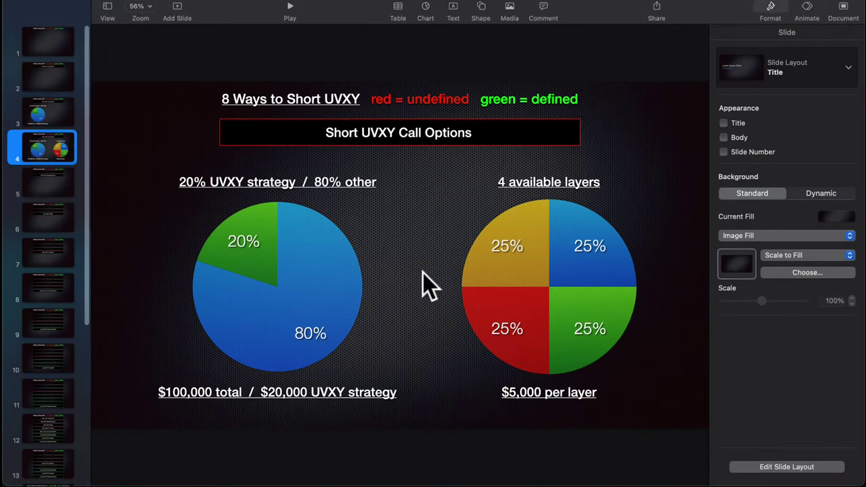
Switch from the Keynote slides to thinkorswim, view the UVXY one-year daily price chart and return to the risk profile.
left_click(423, 274)
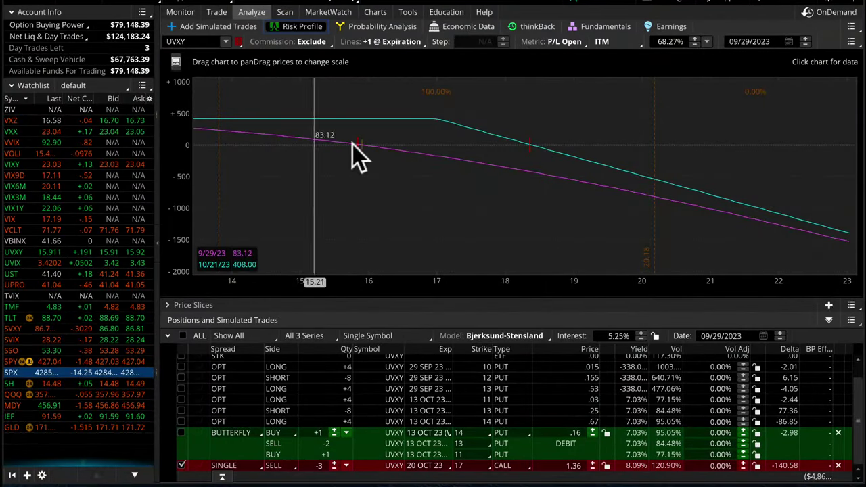
left_click(375, 11)
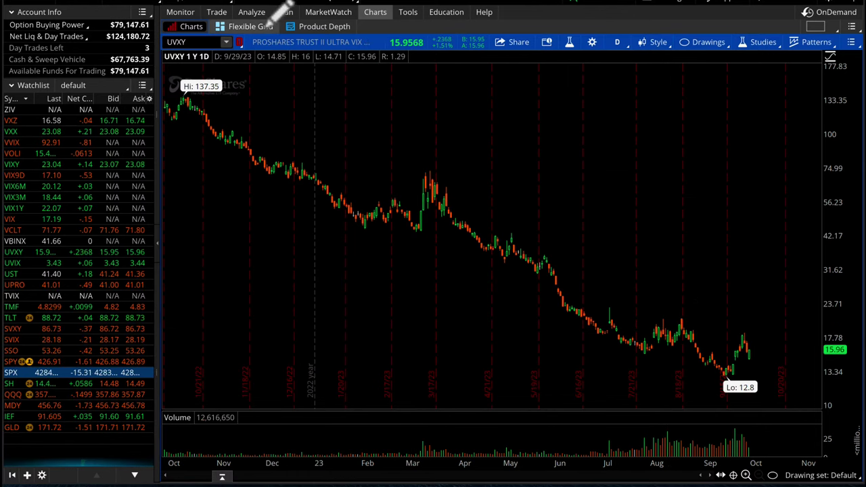
left_click(250, 11)
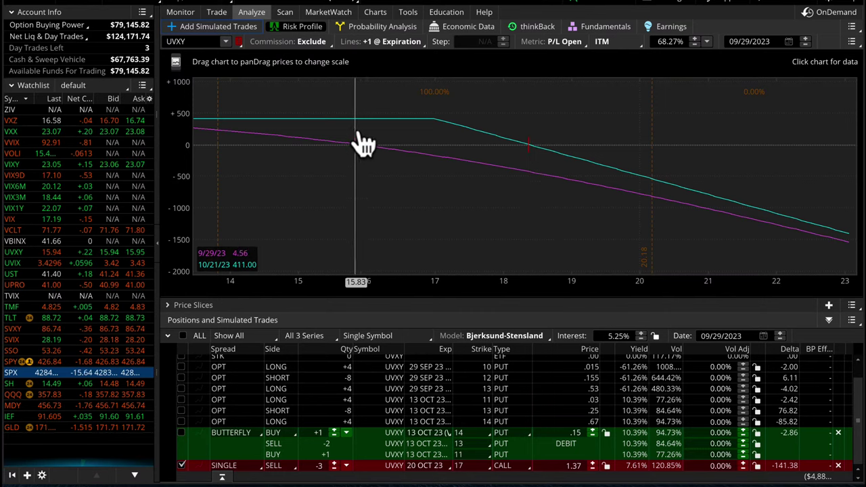
Examine the short calls' risk at UVXY prices up to about 270 and restore the graph to about 14 to 20.
left_click_drag(580, 283, 319, 283)
left_click_drag(409, 292, 450, 226)
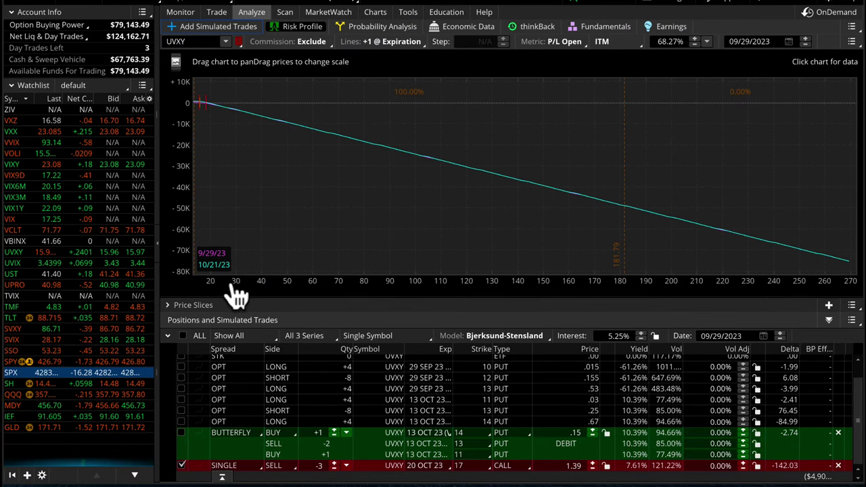
left_click_drag(230, 288, 625, 290)
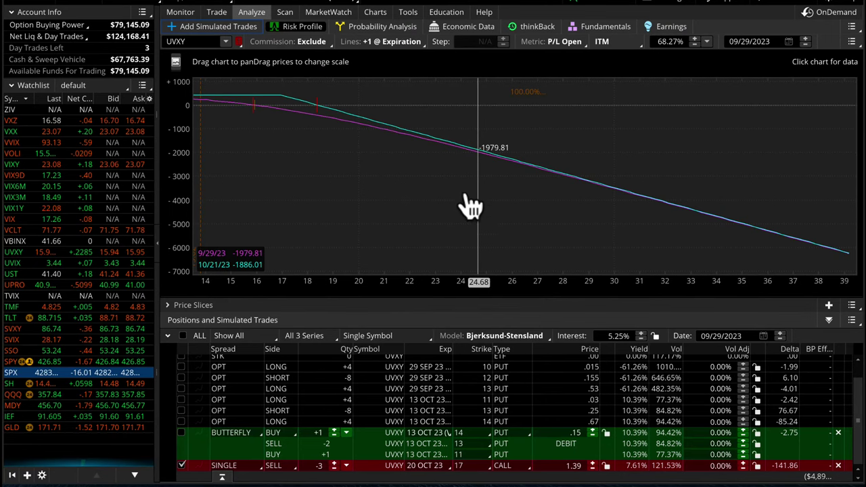
left_click_drag(315, 283, 596, 291)
left_click_drag(446, 290, 628, 293)
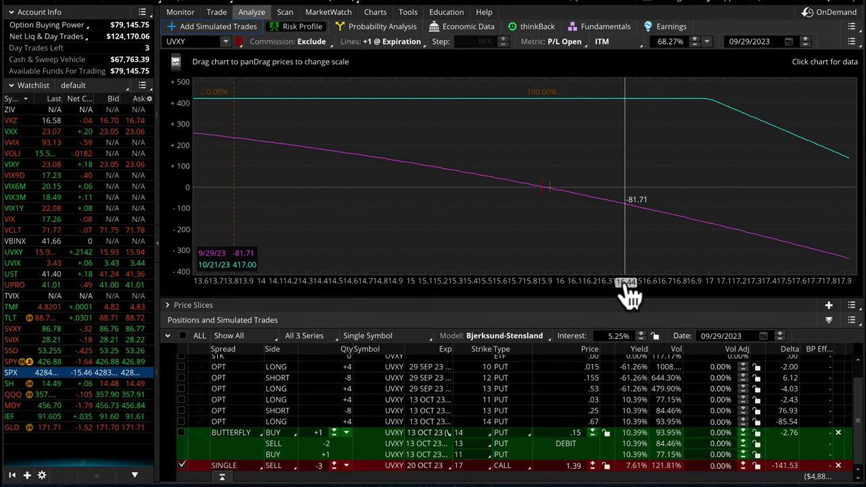
left_click_drag(535, 281, 422, 283)
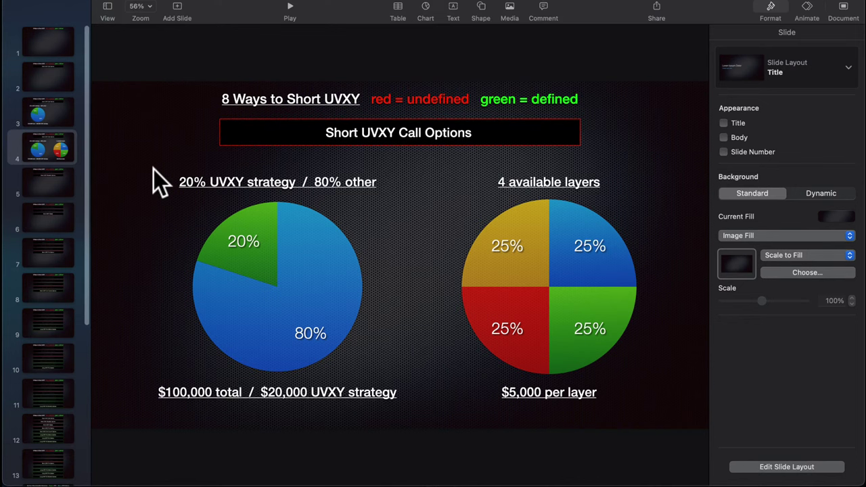
Show the Short UVXY Straddle Options slide in Keynote and return to thinkorswim.
left_click(43, 184)
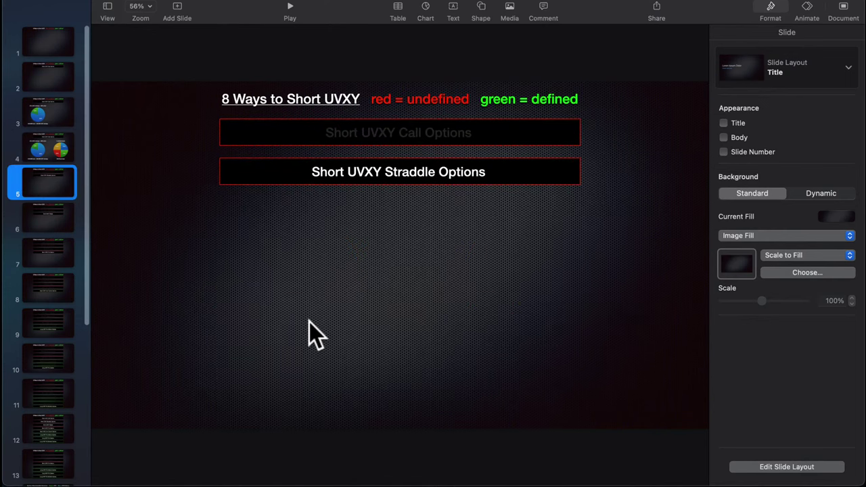
left_click(251, 473)
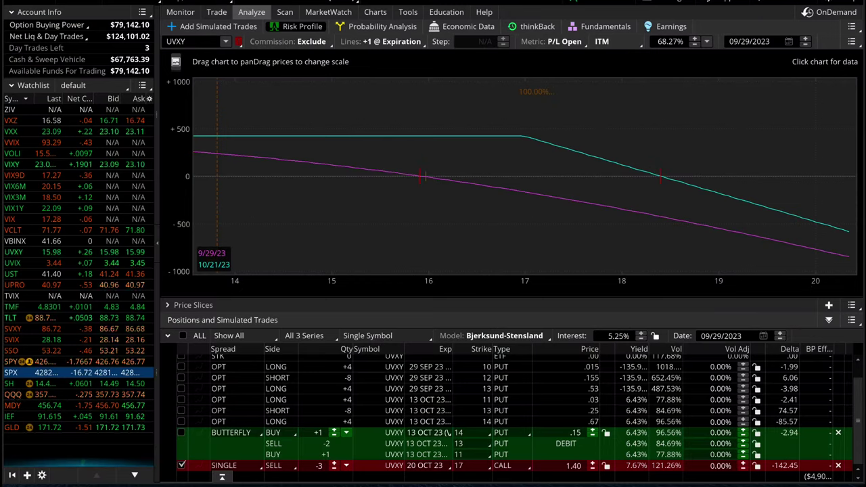
Exclude the simulated short calls from the analysis and add a simulated UVXY 20 OCT 23 straddle sale at strike 15.
left_click(181, 465)
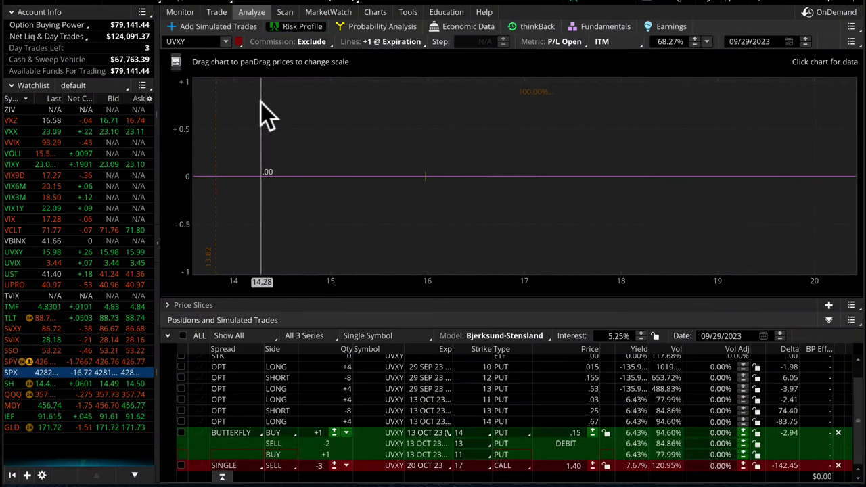
left_click(218, 27)
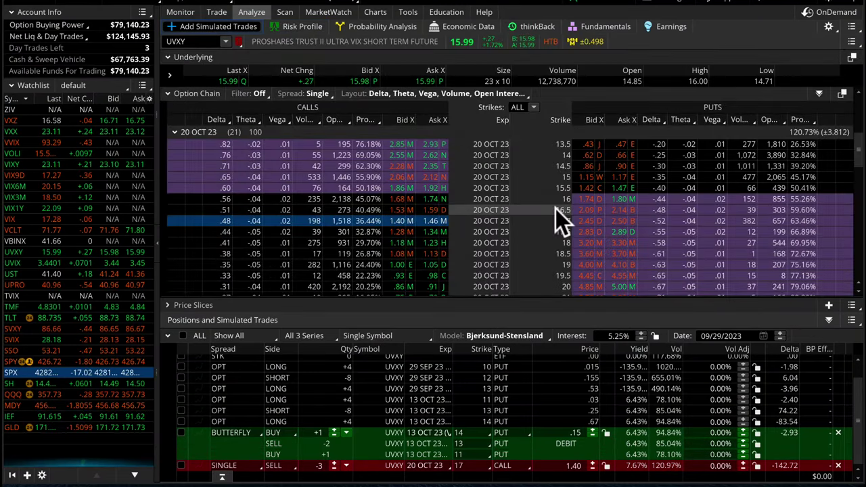
right_click(590, 178)
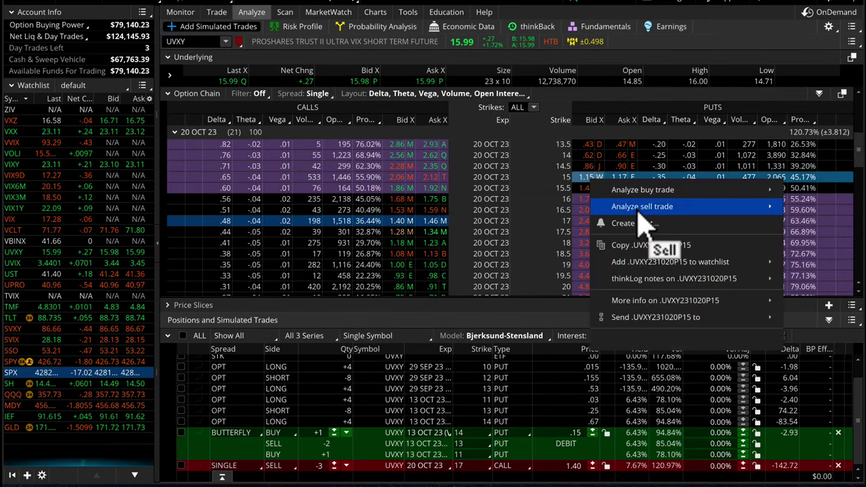
mouse_move(640, 206)
left_click(495, 283)
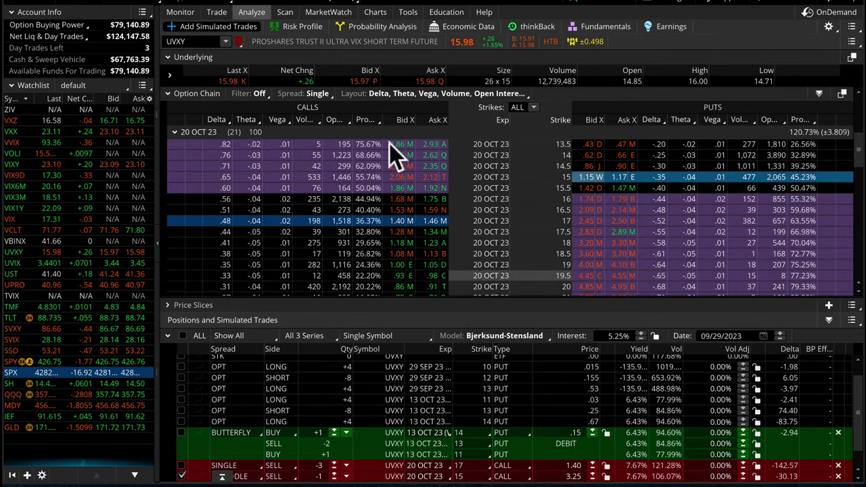
Display the short straddle's risk profile across UVXY prices from about 7 to 22.
left_click(290, 27)
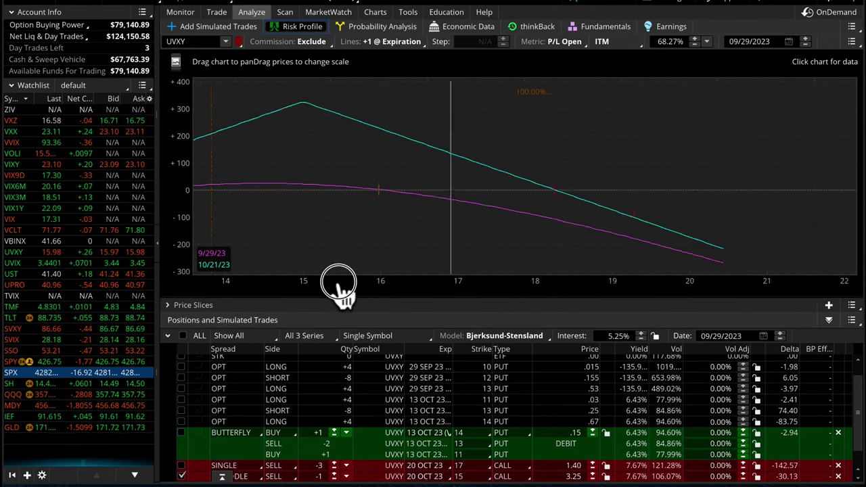
left_click_drag(352, 223, 580, 288)
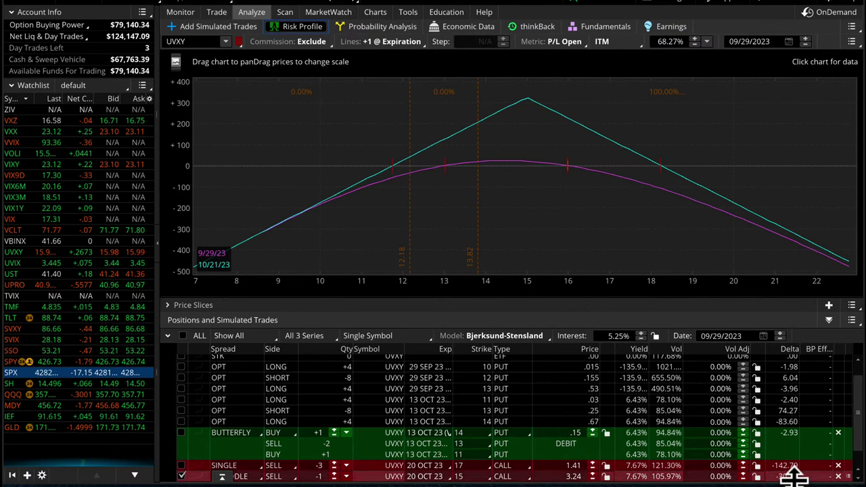
Set the simulated straddle's quantity to -2 and its strike to 14.
left_click(332, 475)
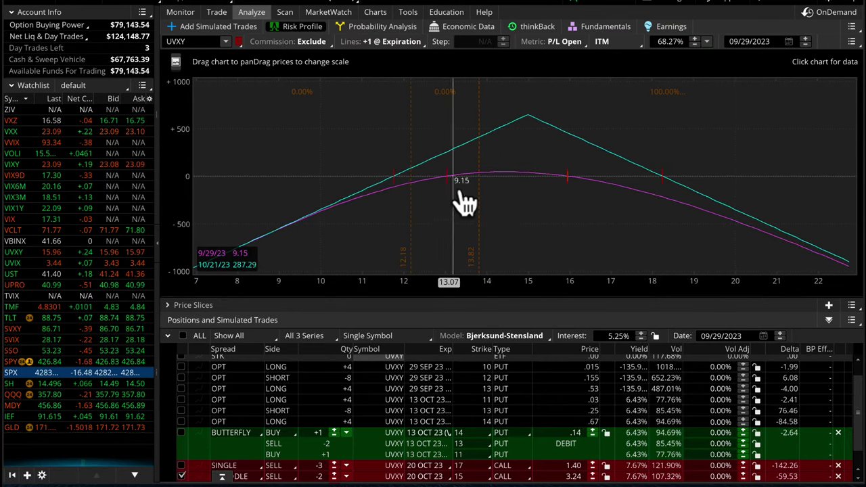
scroll(470, 470, "down", 1)
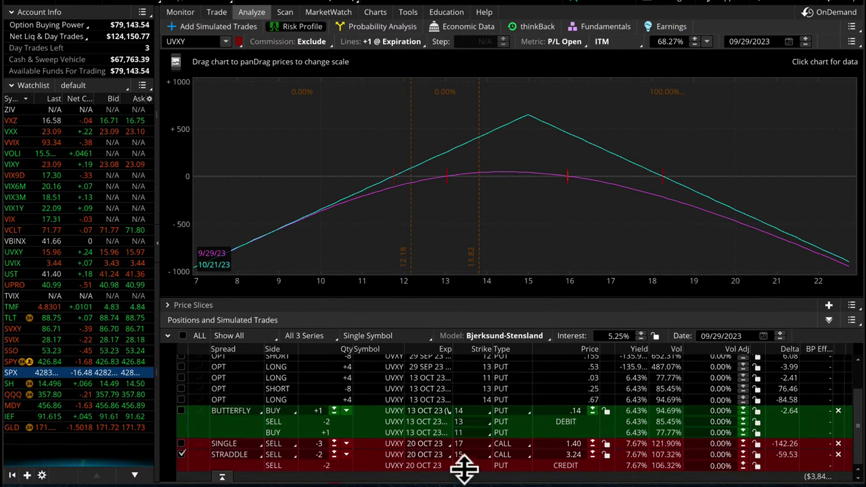
left_click(466, 452)
scroll(481, 336, "up", 3)
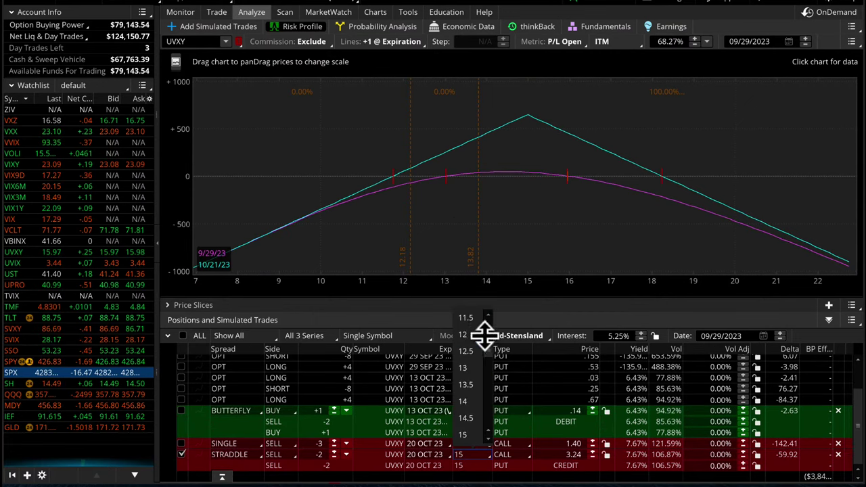
left_click(476, 335)
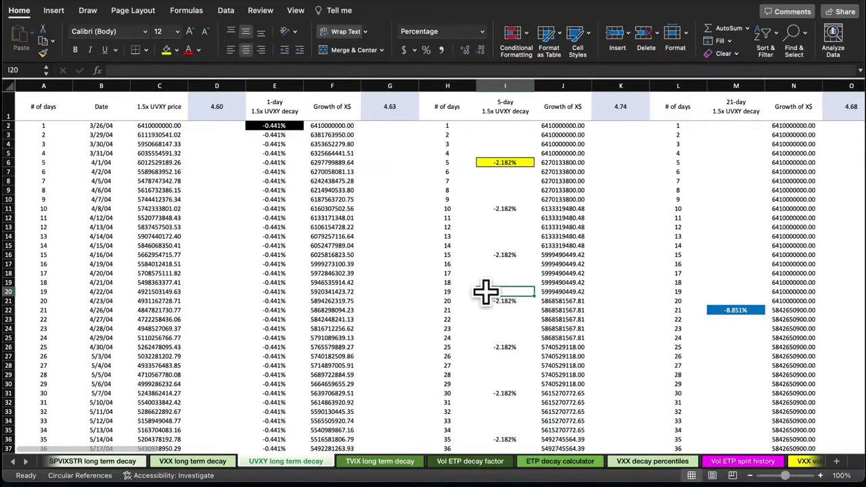
Examine the 1-day, 5-day and 21-day UVXY decay charts in the Excel workbook and switch back to thinkorswim.
scroll(486, 292, "right", 10)
scroll(485, 293, "right", 2)
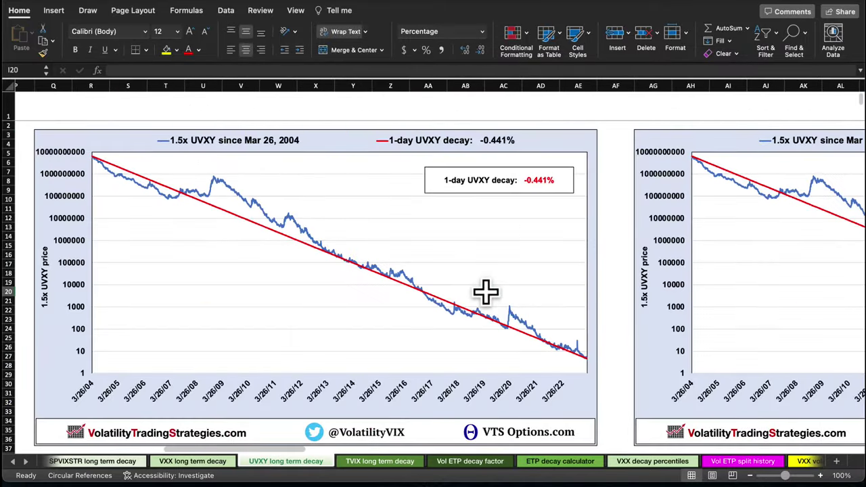
scroll(533, 199, "right", 3)
scroll(533, 199, "right", 15)
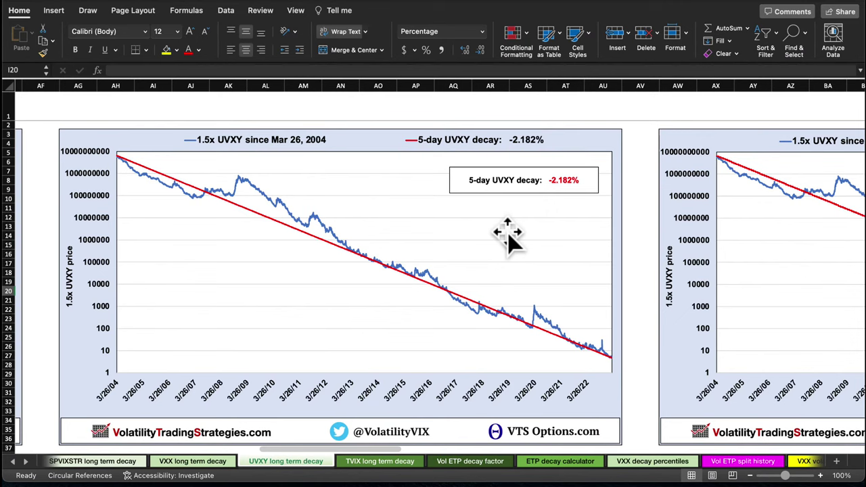
scroll(508, 237, "right", 12)
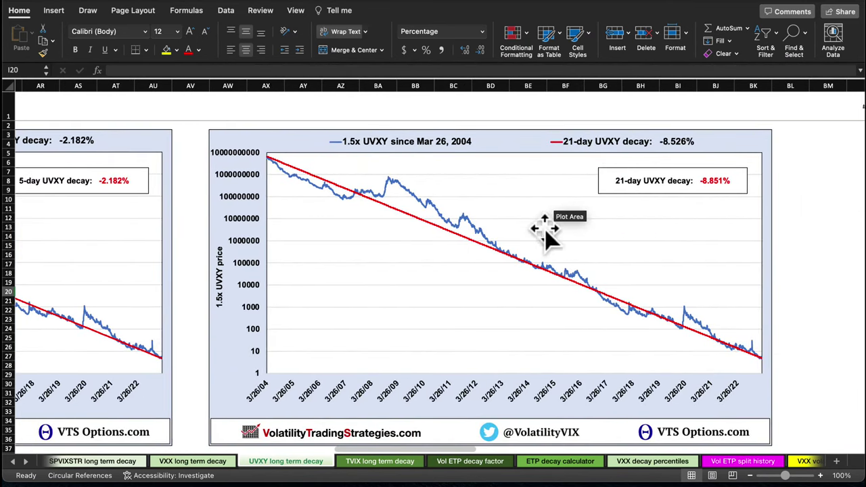
key("super+Tab")
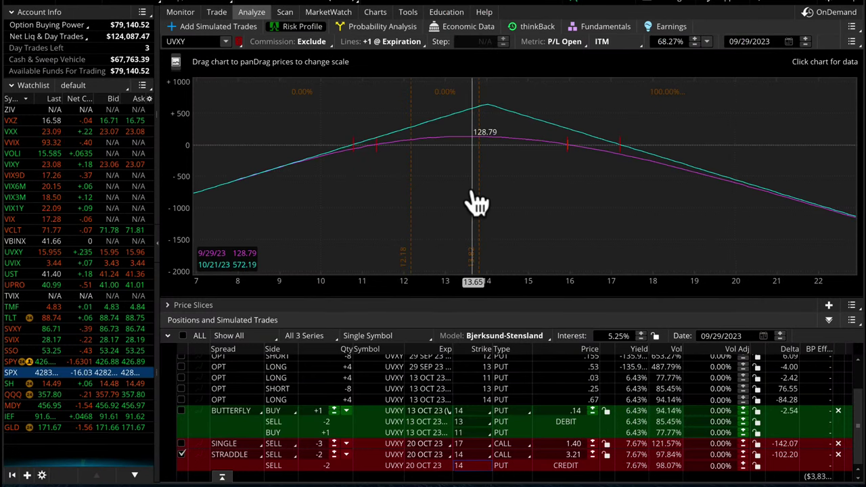
Examine the short straddle's risk at UVXY prices up to about 190 and restore the graph to about 7 to 22.
left_click_drag(620, 282, 452, 286)
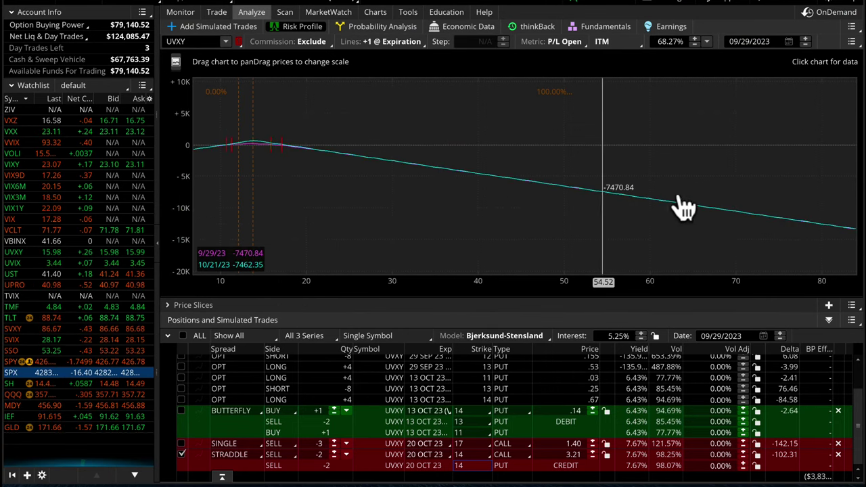
left_click_drag(702, 286, 411, 285)
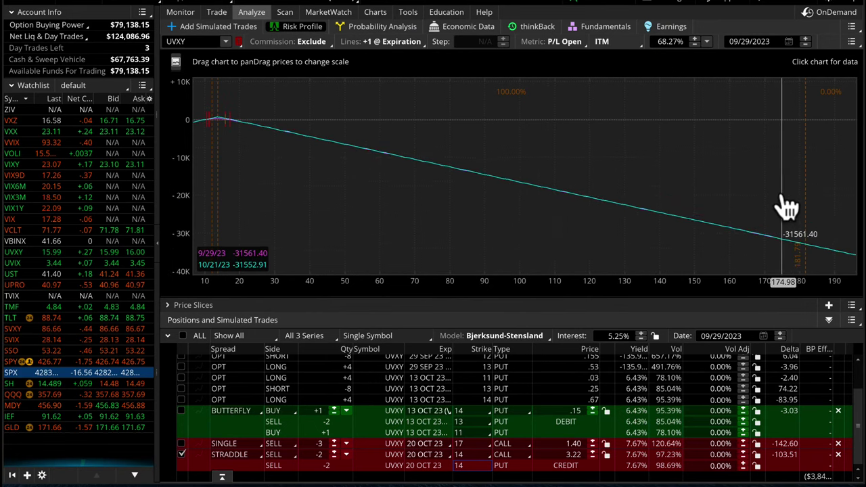
left_click_drag(316, 288, 553, 284)
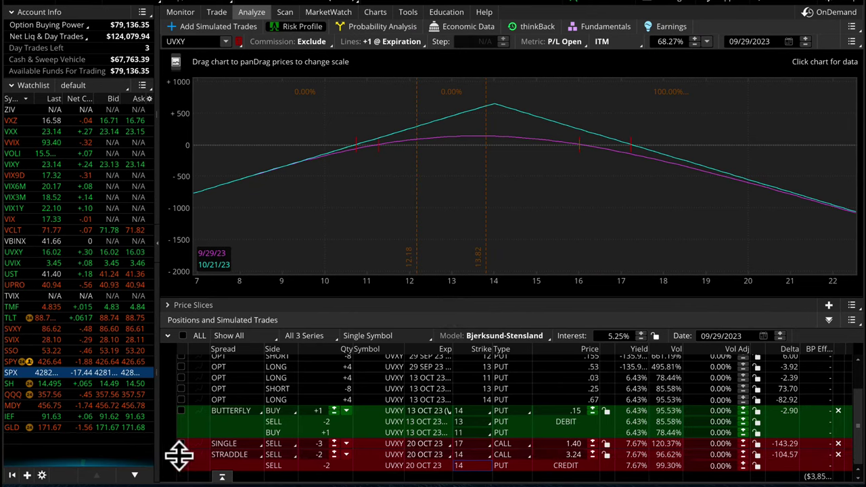
Exclude the simulated straddle from the risk profile and show the Short UVXY Shares slide in Keynote.
left_click(180, 454)
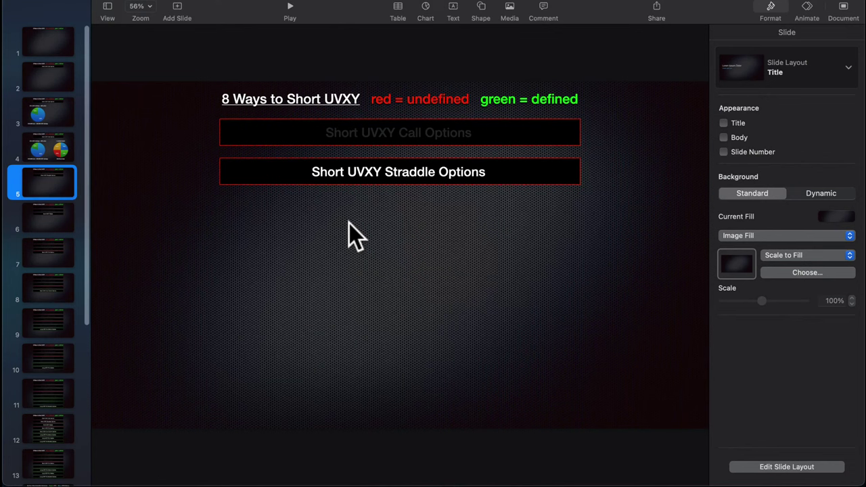
left_click(48, 218)
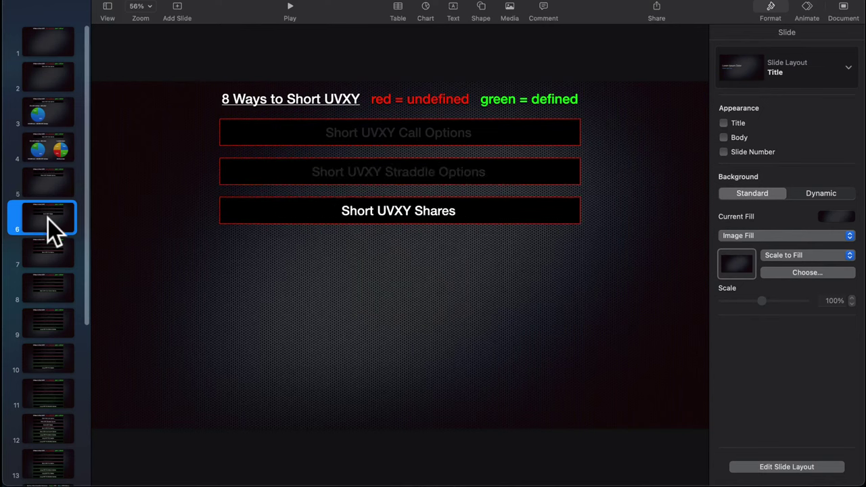
left_click(426, 277)
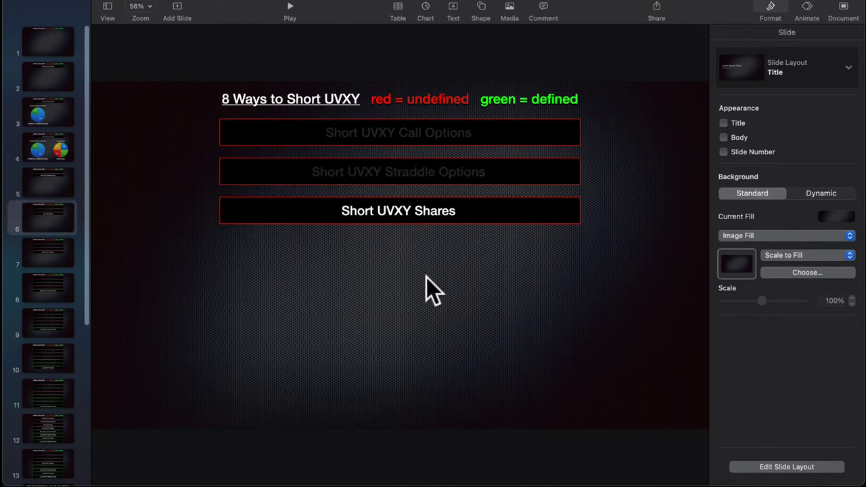
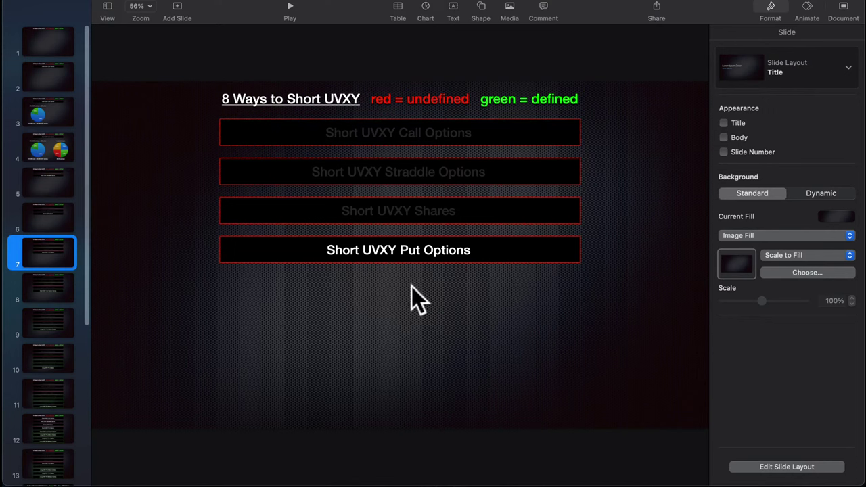
Switch to thinkorswim and simulate selling a single 20 OCT 23 UVXY put at the 14 strike.
left_click(213, 477)
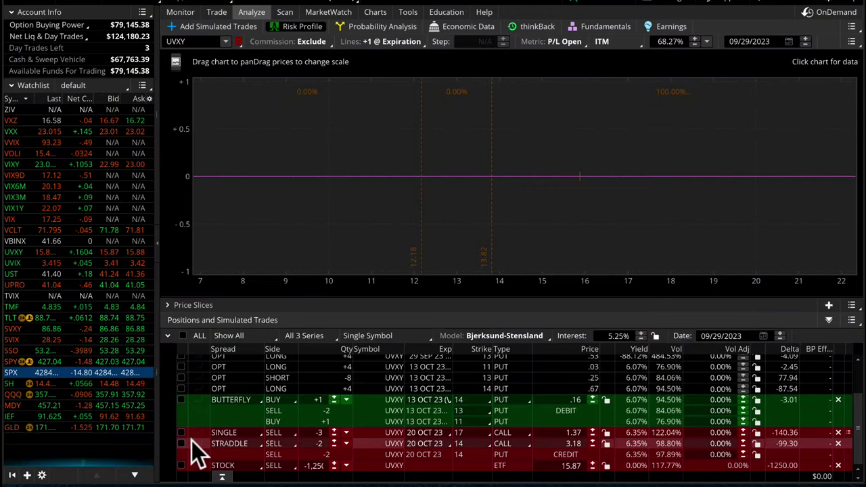
left_click(220, 26)
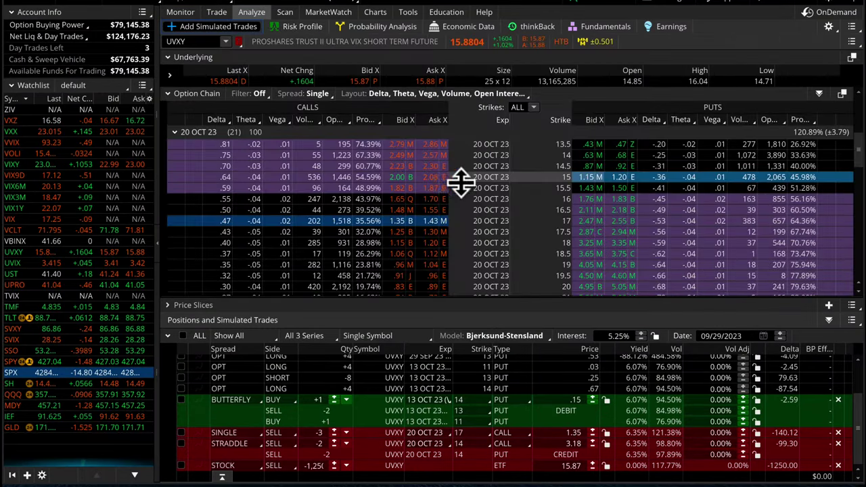
scroll(524, 201, "up", 2)
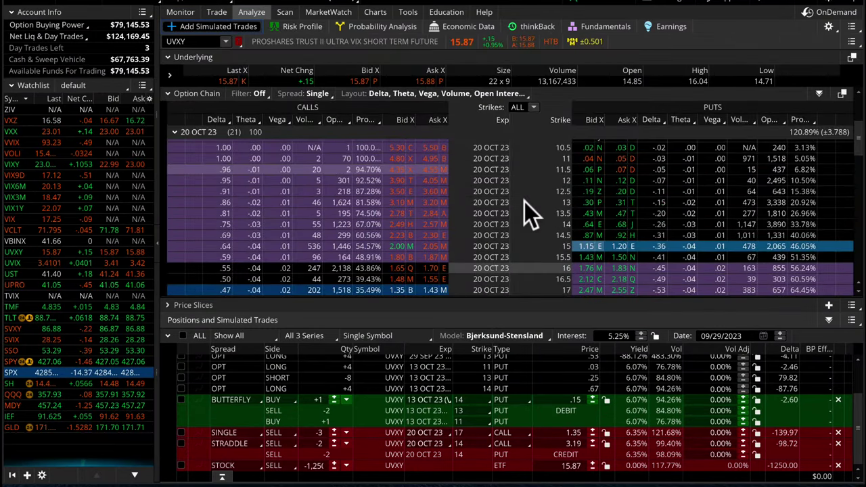
right_click(589, 227)
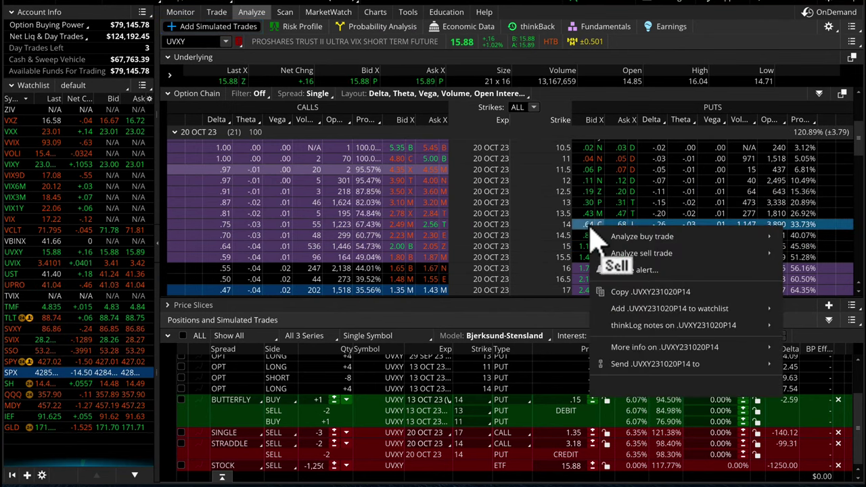
mouse_move(628, 252)
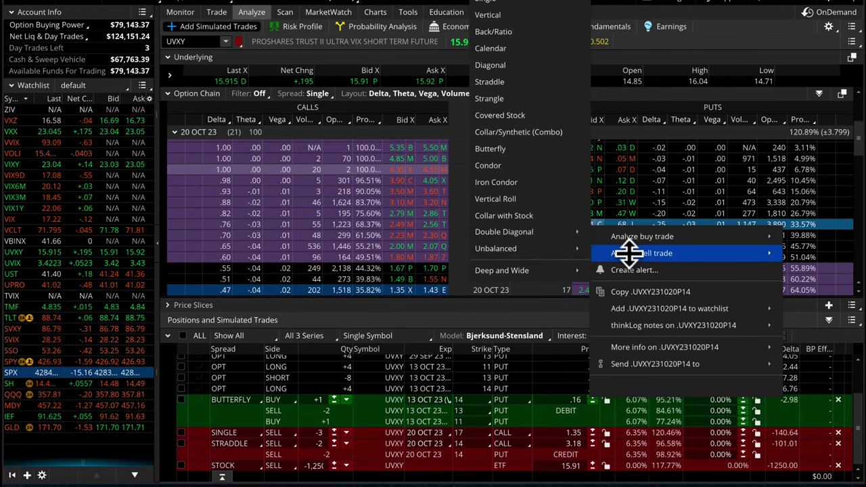
left_click(487, 15)
Display the short put's risk profile across UVXY prices from about 11 to 19 and review the one-year daily UVXY chart.
left_click(303, 26)
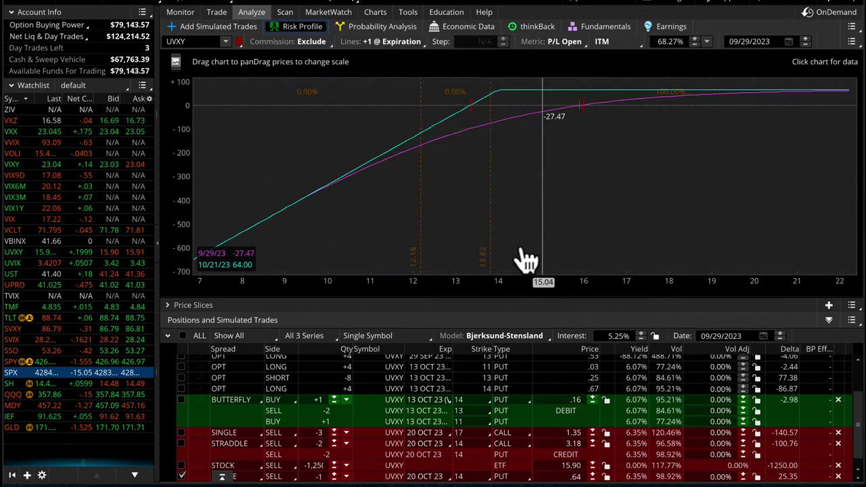
left_click_drag(521, 258, 521, 227)
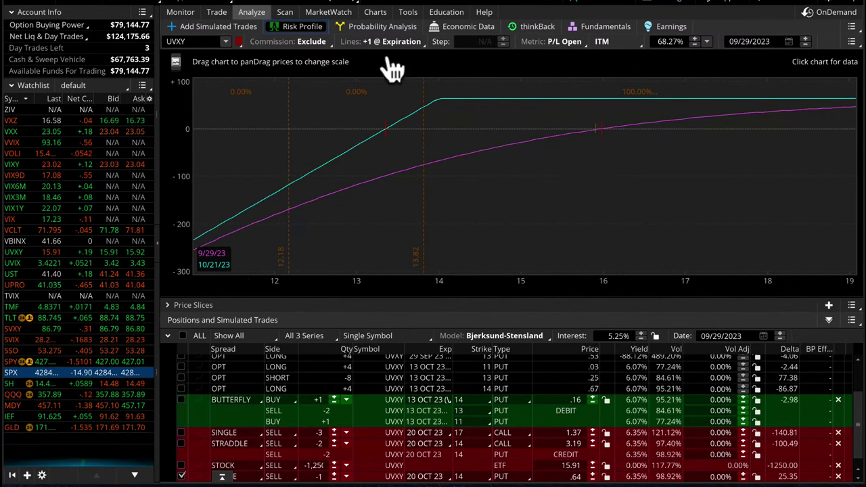
left_click(376, 13)
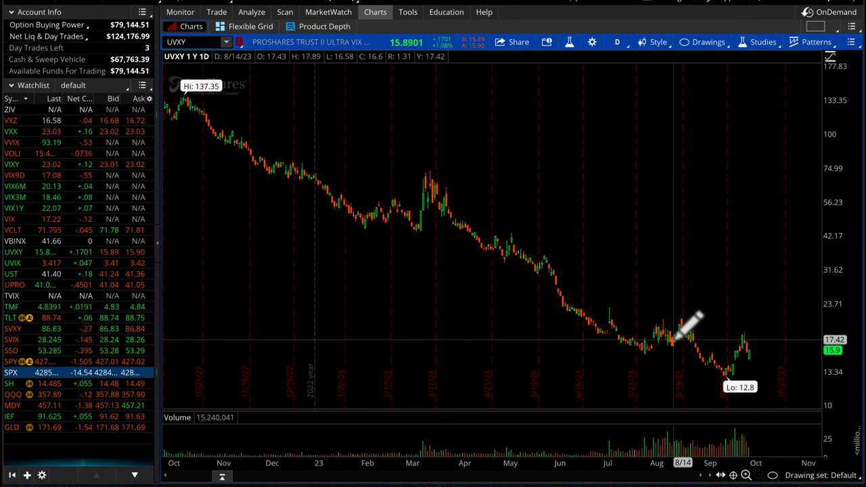
left_click(249, 12)
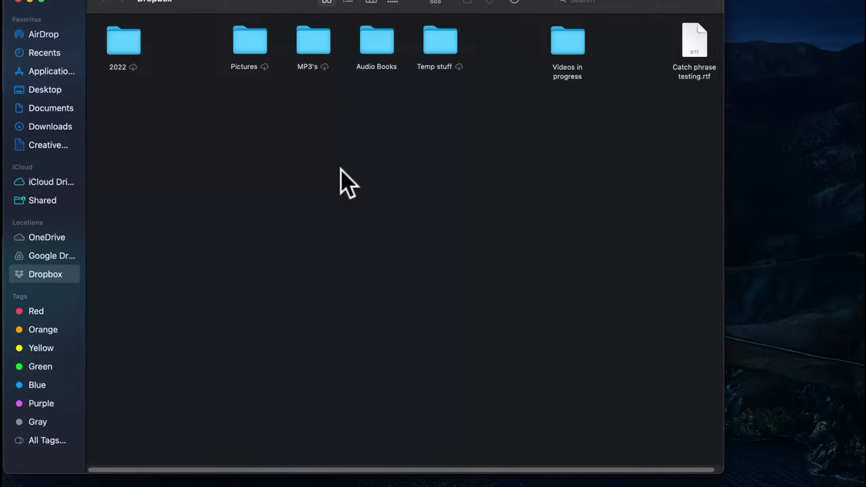
Open SS2. Master Strategy.xlsm from the VTS folder in Dropbox with macros enabled.
double_click(131, 40)
double_click(130, 40)
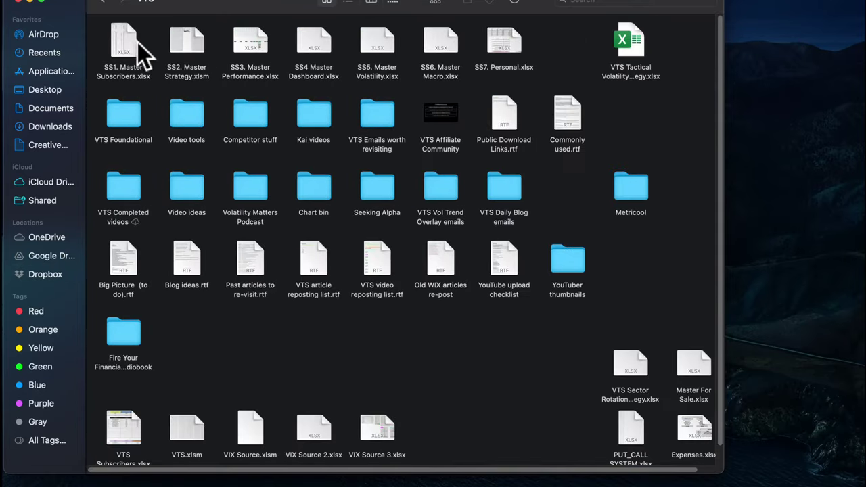
left_click(182, 44)
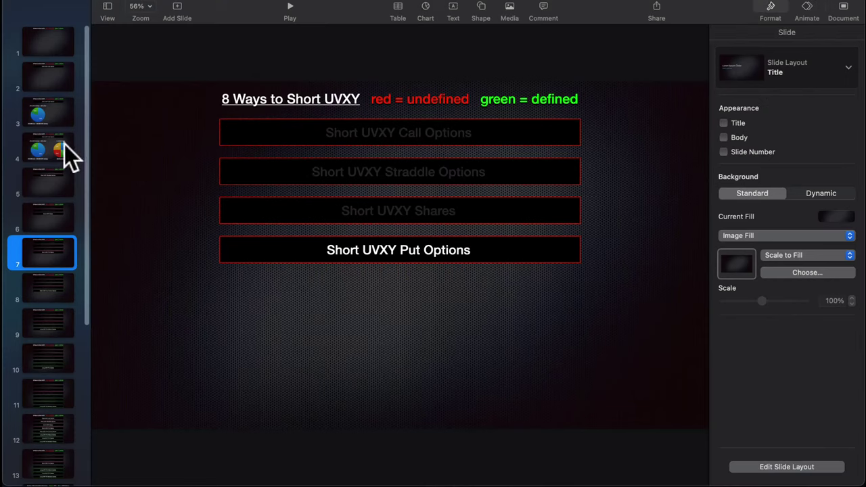
left_click(64, 145)
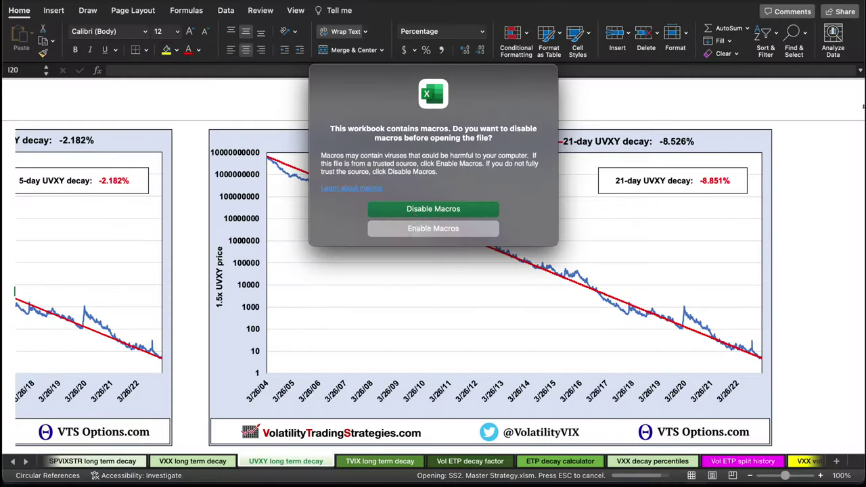
left_click(424, 229)
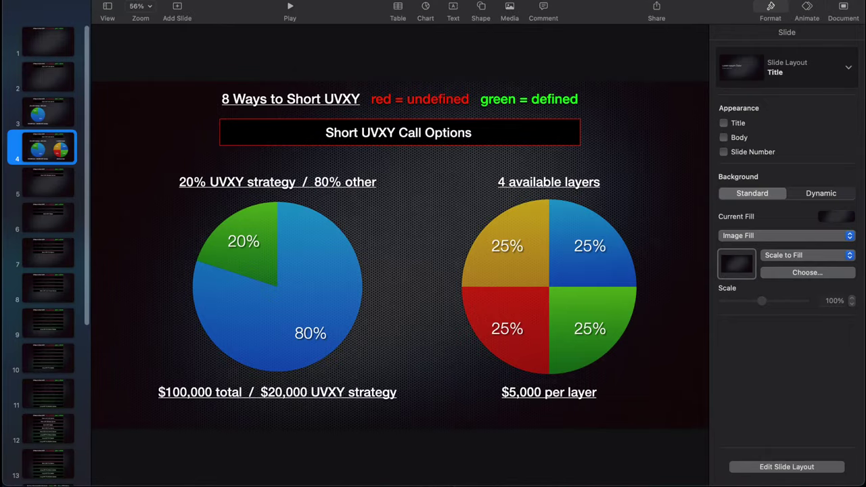
Return the Keynote presentation to the Short UVXY Put Options slide.
left_click(44, 324)
left_click(46, 288)
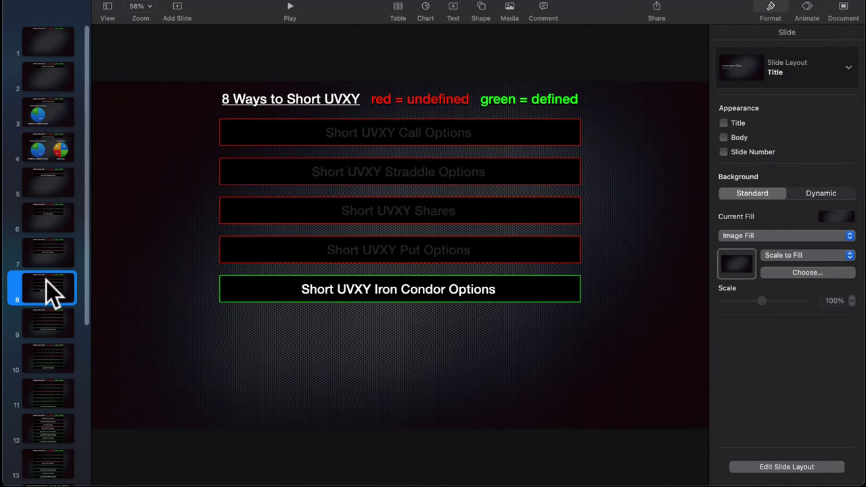
left_click(43, 252)
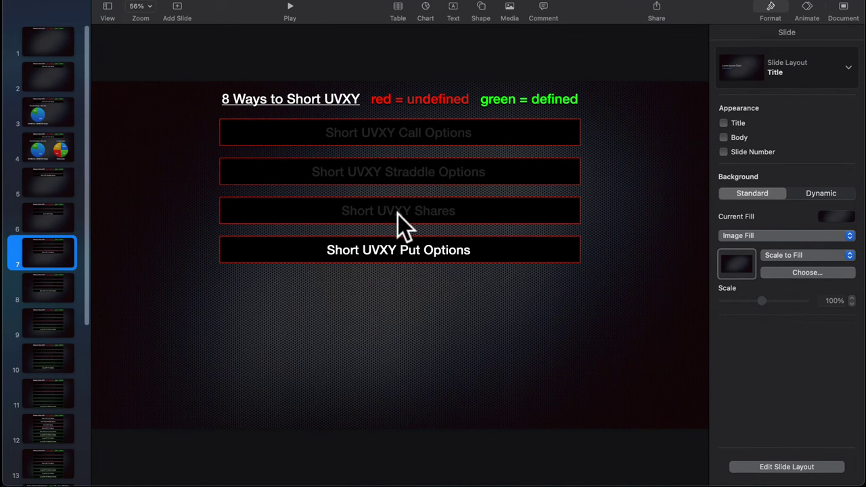
left_click(357, 309)
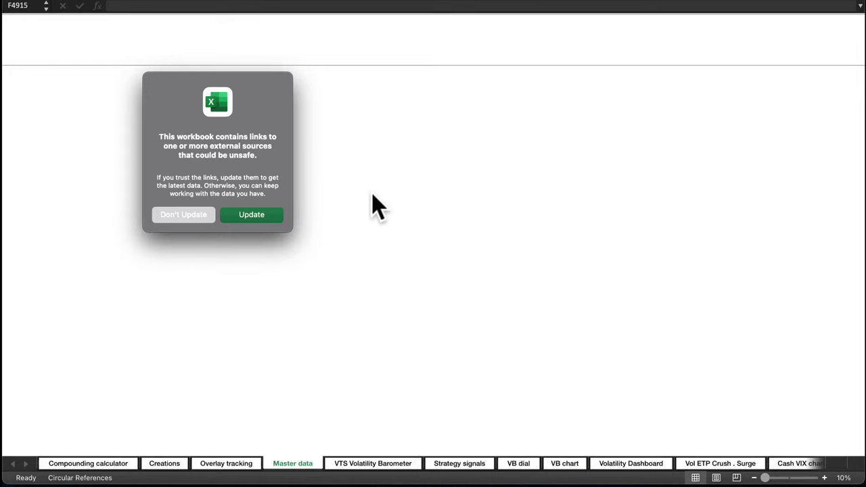
Update the strategy workbook's external links and show the Short UVXY Iron Condor Options slide in Keynote.
left_click(252, 214)
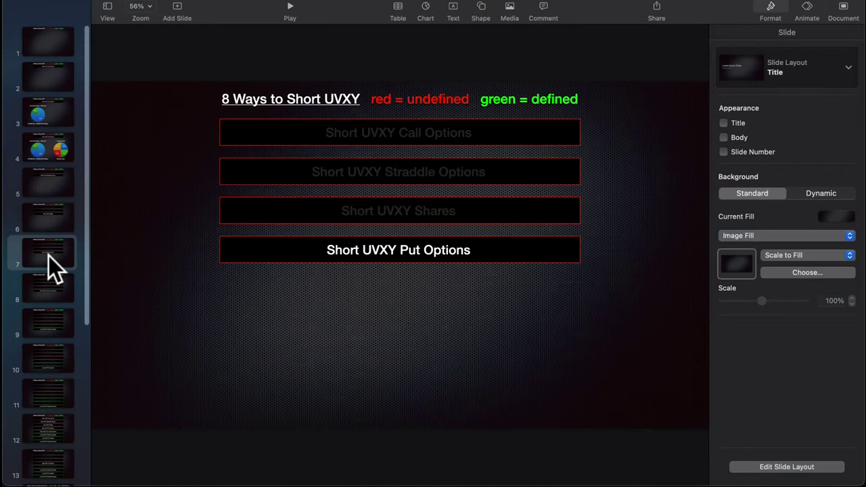
left_click(49, 256)
scroll(49, 256, "down", 4)
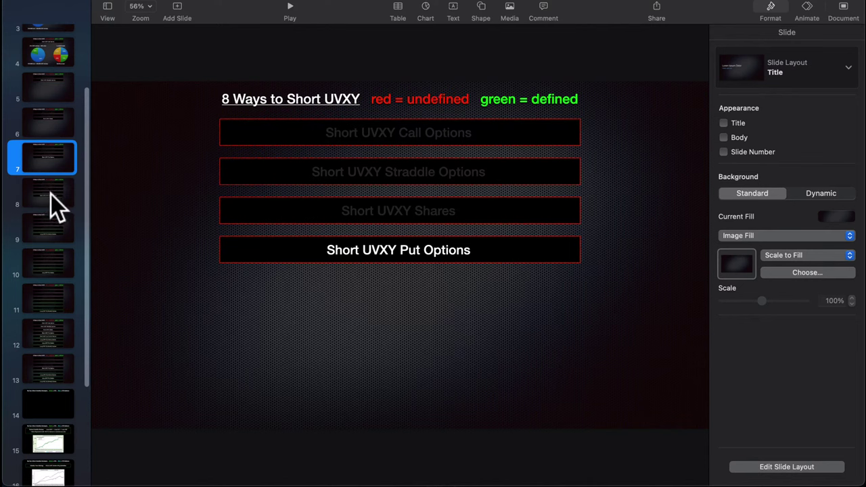
left_click(51, 194)
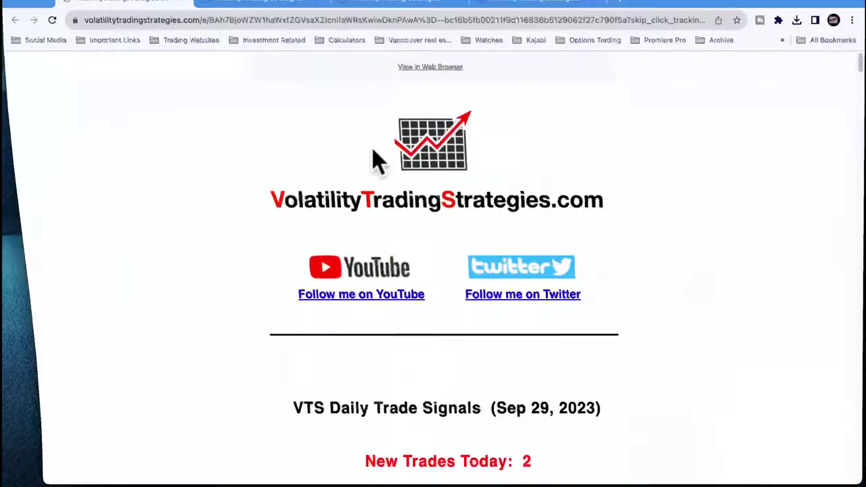
Review the VTS Iron Condor Strategy course lessons and the Total Portfolio Solution allocation in the browser.
left_click(280, 3)
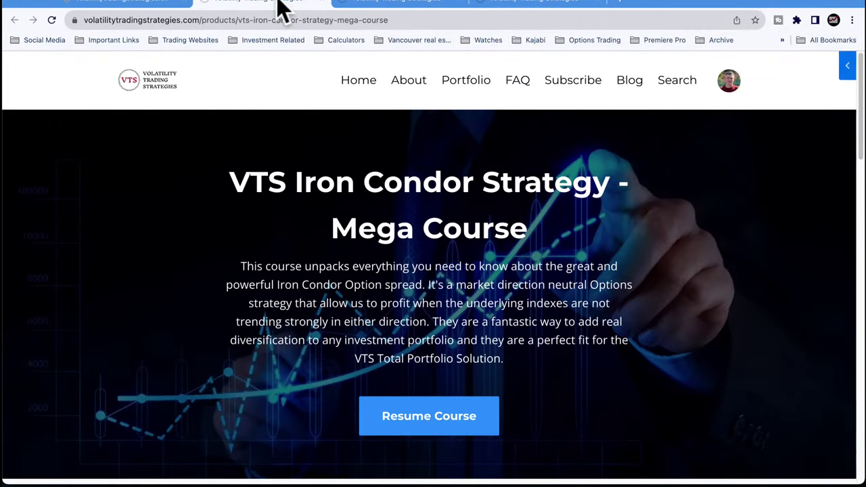
scroll(382, 279, "down", 15)
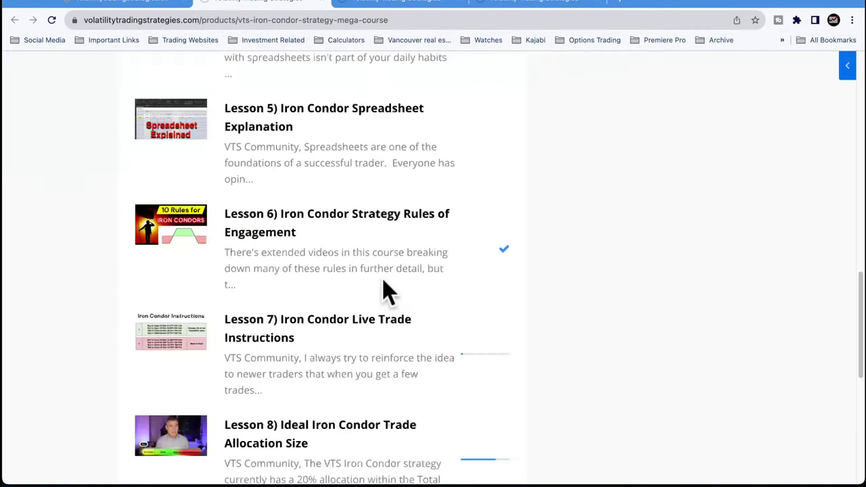
scroll(383, 283, "up", 15)
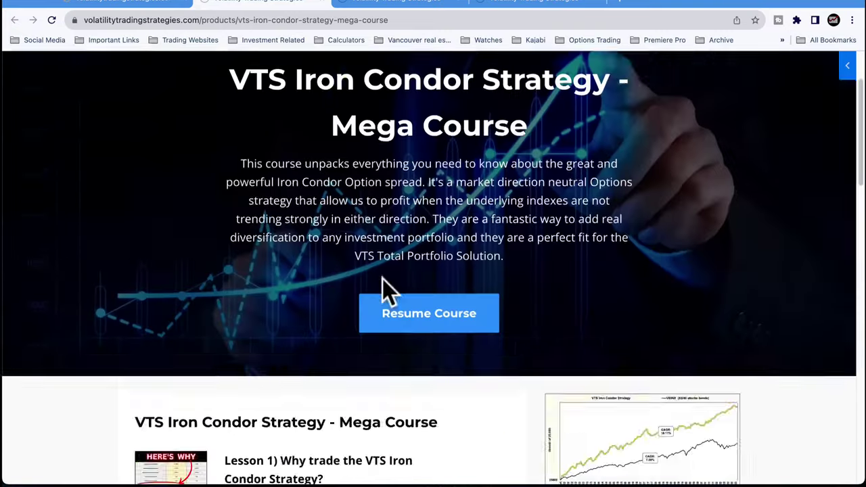
left_click(136, 3)
scroll(179, 323, "down", 4)
scroll(180, 323, "down", 4)
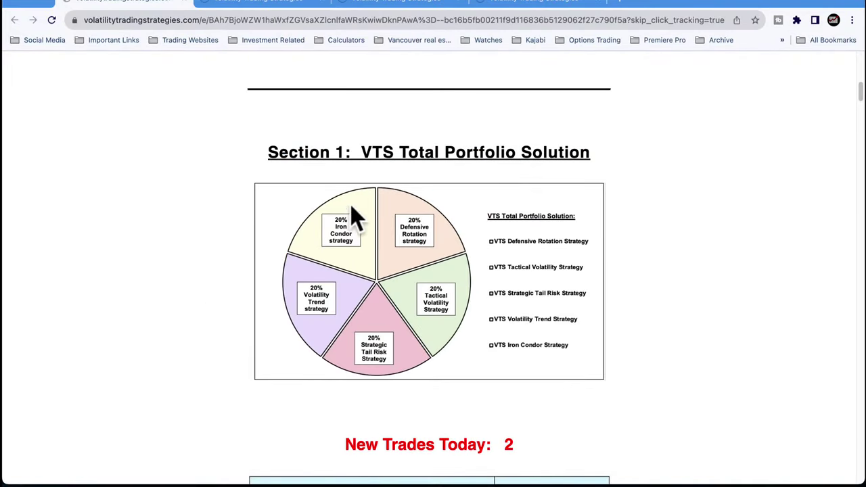
left_click(277, 4)
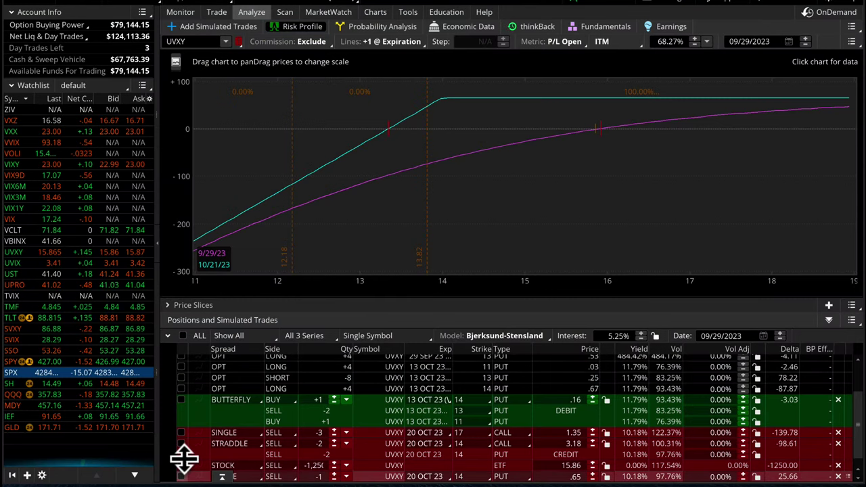
Simulate selling a 20 OCT 23 UVXY iron condor based on the 14-strike put in thinkorswim.
left_click(217, 12)
left_click(249, 11)
left_click(209, 26)
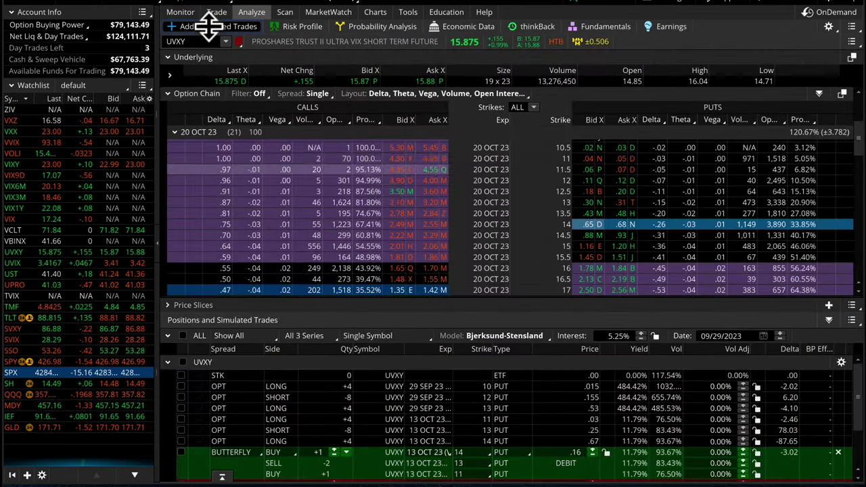
right_click(593, 225)
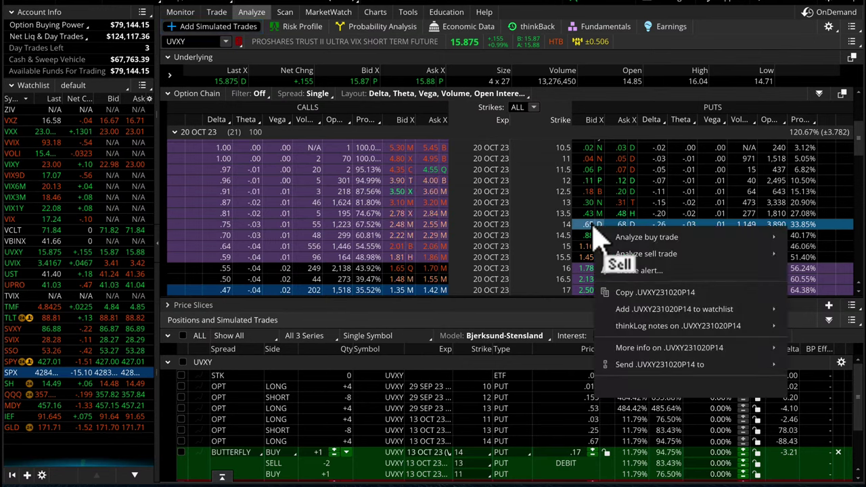
mouse_move(616, 250)
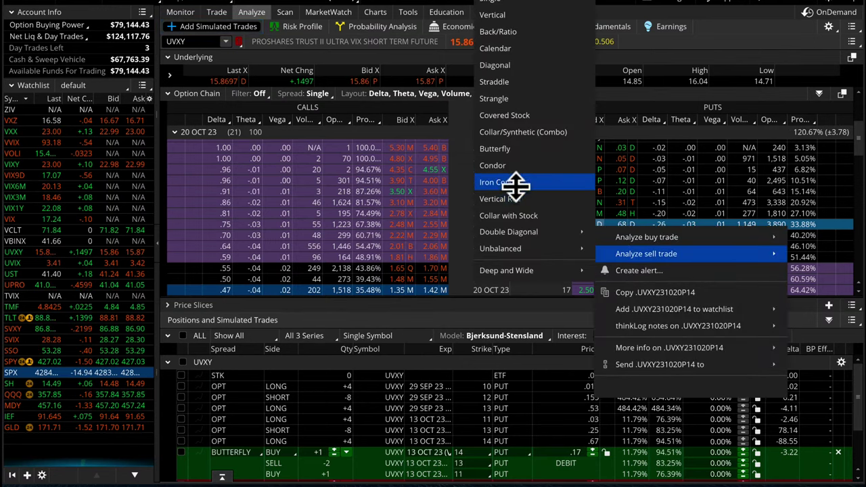
left_click(516, 183)
scroll(297, 434, "down", 3)
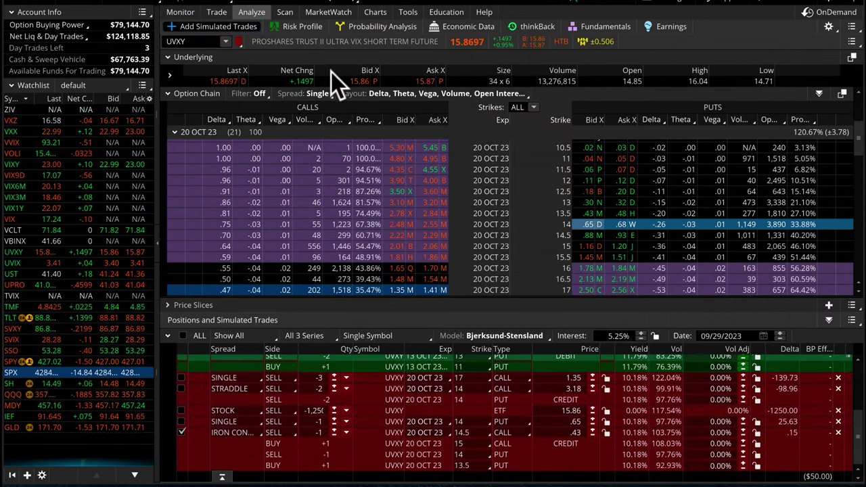
Show the risk profile and set the simulated iron condor's short call strike to 15 and long call strike to 16.
left_click(301, 26)
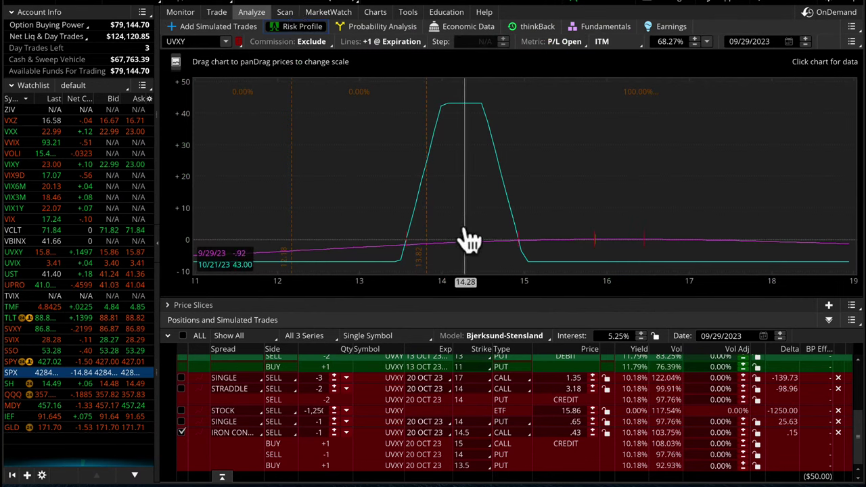
left_click(466, 433)
scroll(478, 398, "down", 3)
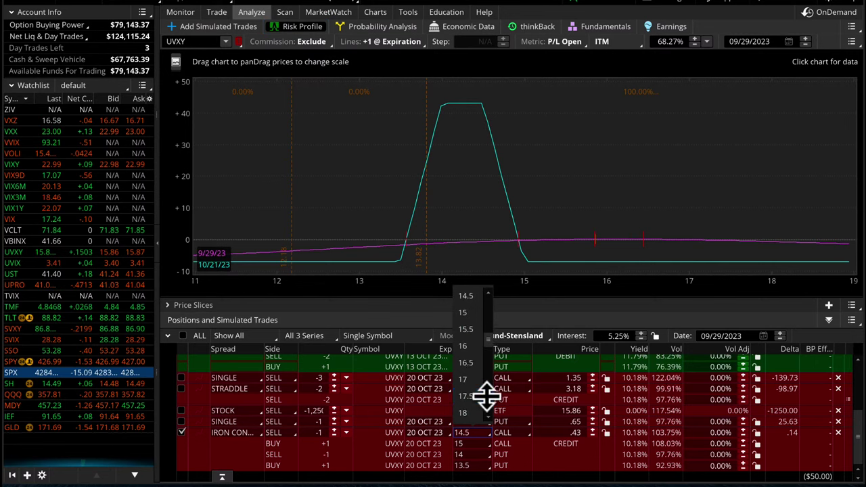
left_click(469, 315)
left_click(477, 434)
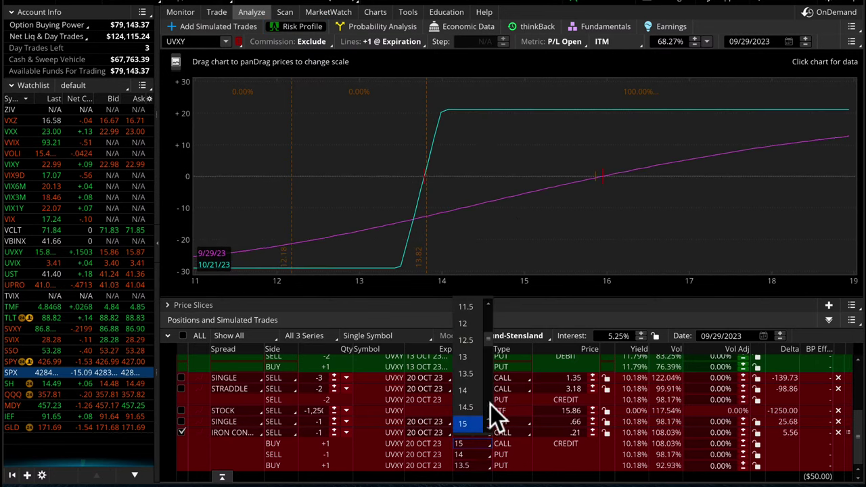
scroll(490, 399, "down", 1)
left_click(464, 340)
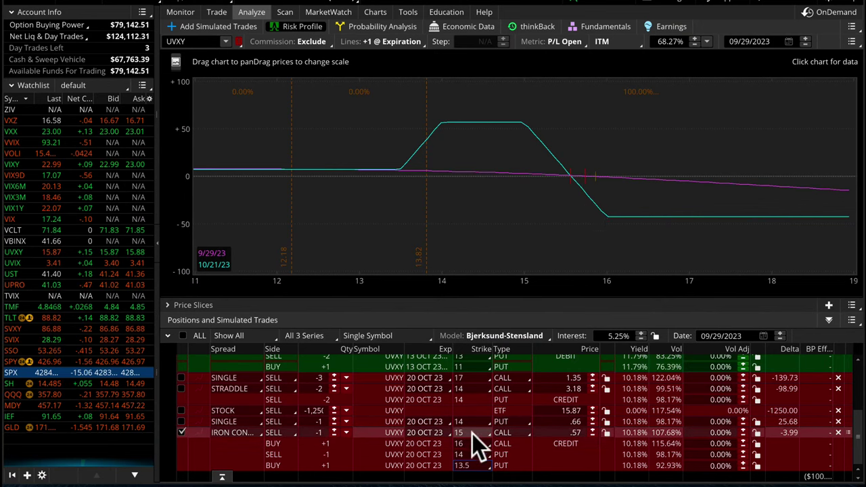
Set the iron condor's short put strike to 13 and its long put strike to 12.
left_click(465, 456)
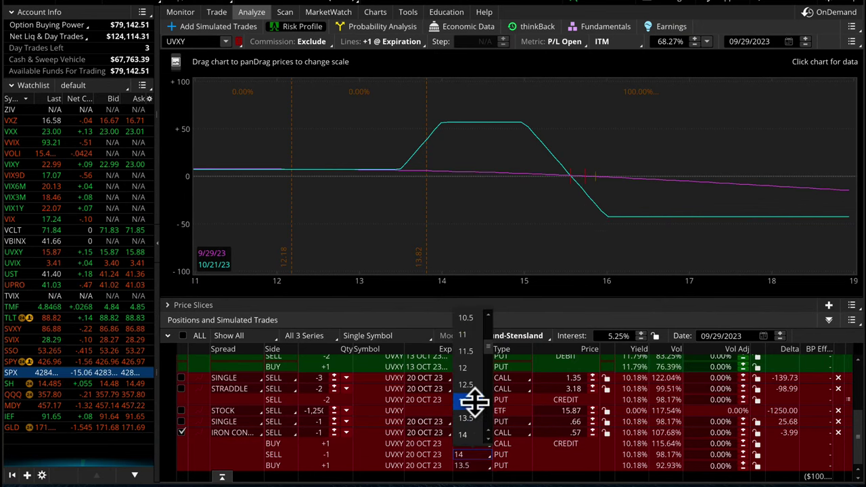
left_click(473, 403)
left_click(464, 464)
left_click(469, 399)
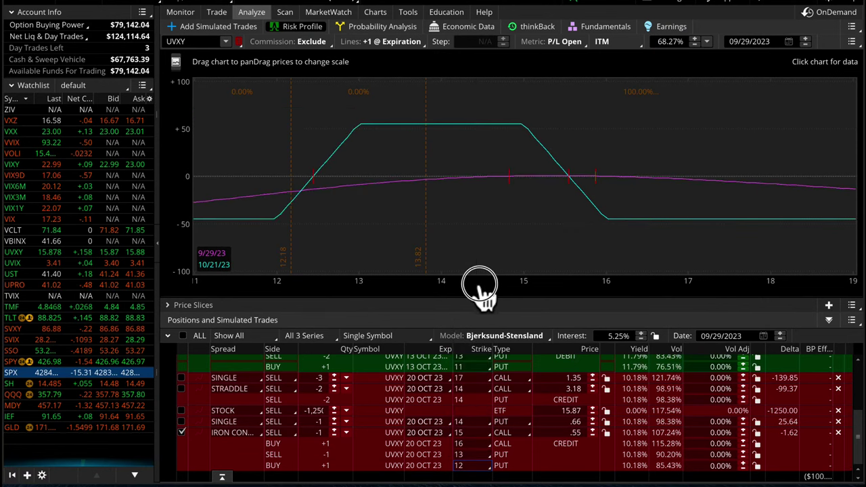
Set the iron condor's short call strike to 16 and its long call strike to 17.
left_click_drag(479, 284, 522, 288)
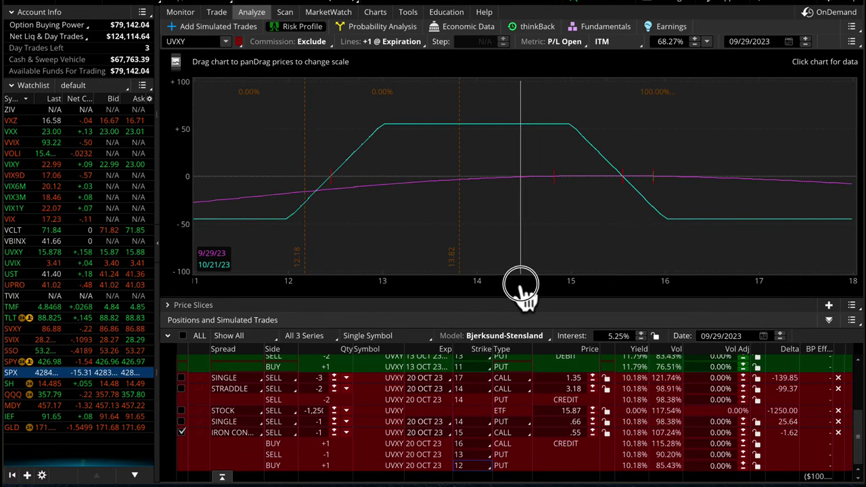
left_click(466, 433)
scroll(483, 372, "down", 3)
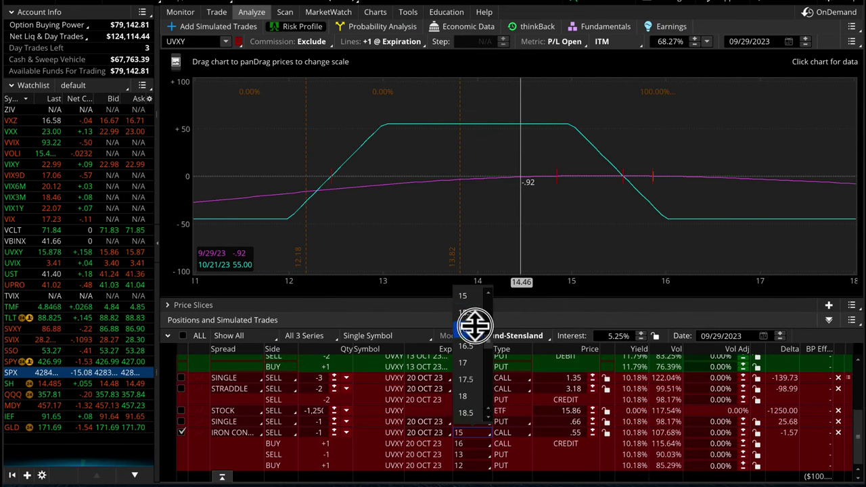
left_click(474, 329)
left_click(466, 444)
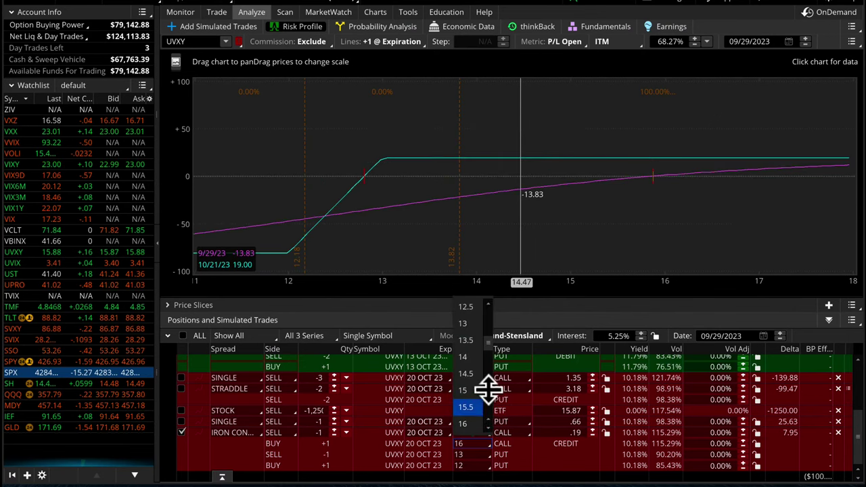
scroll(482, 365, "down", 3)
left_click(474, 339)
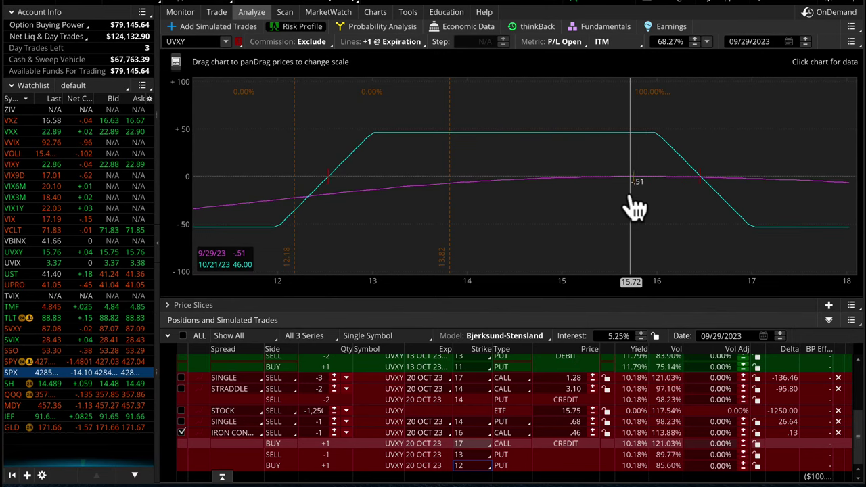
Check the UVXY price chart and show the Short UVXY Call Options slide with the allocation pie charts in Keynote.
left_click(375, 11)
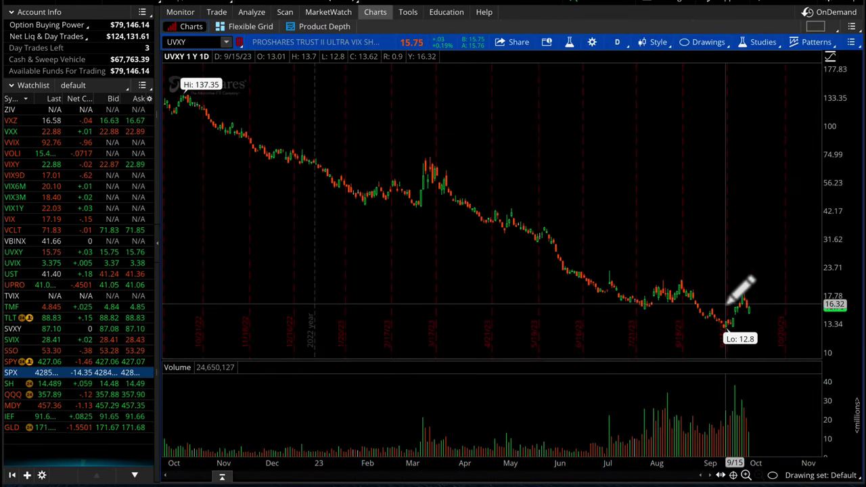
left_click(251, 12)
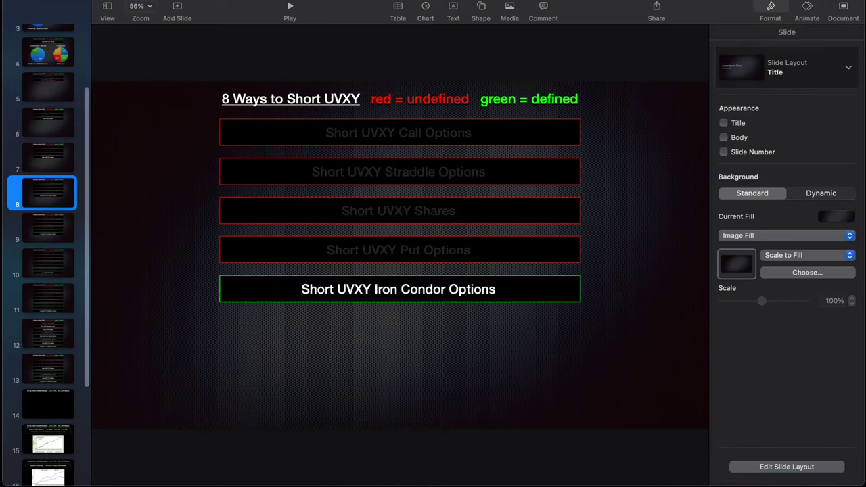
left_click(46, 54)
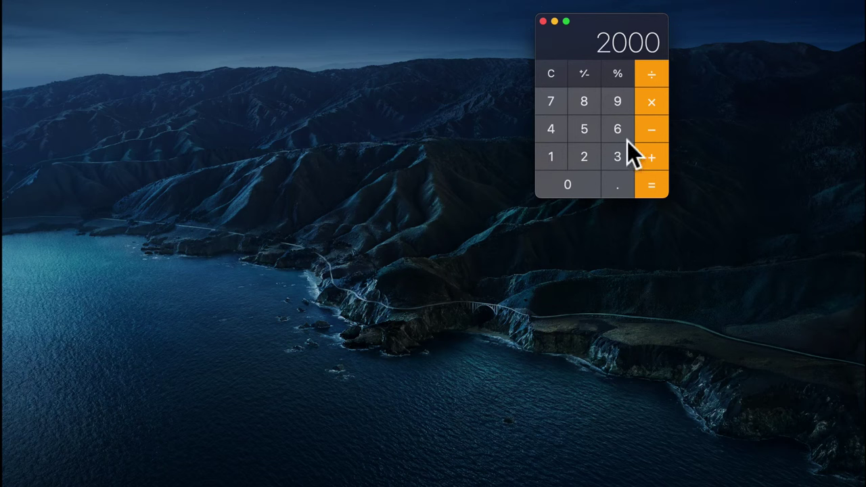
Divide 2000 by 0.53 in Calculator and close it.
left_click(617, 184)
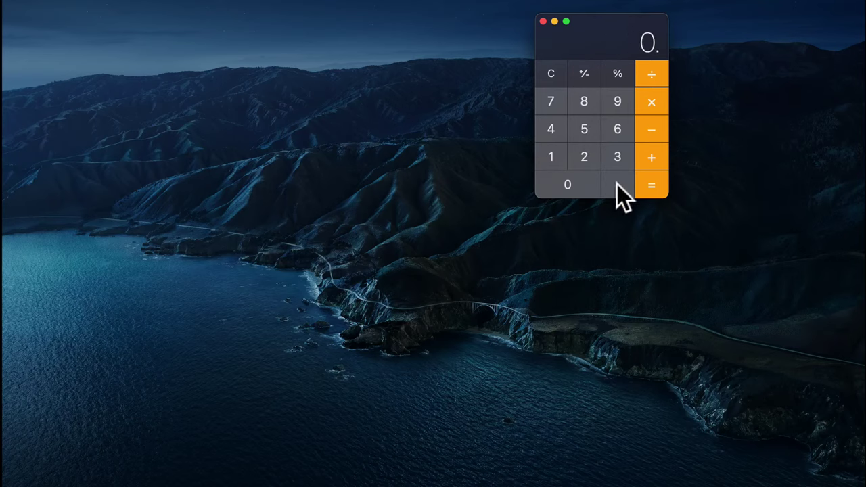
left_click(586, 130)
left_click(615, 153)
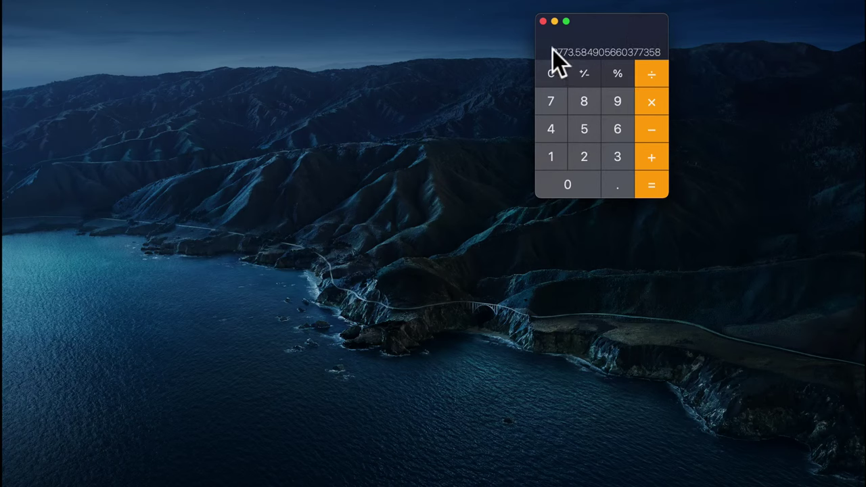
left_click(543, 22)
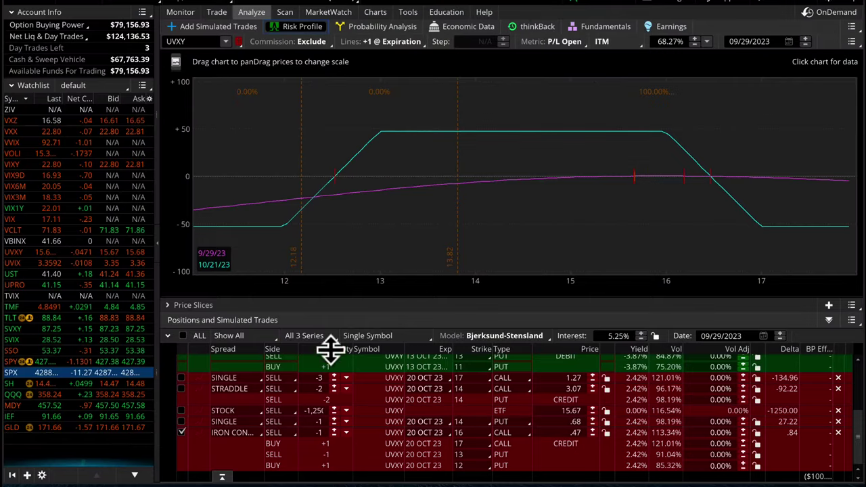
Set the simulated iron condor's quantity to -37 in thinkorswim.
left_click(322, 432)
type("-37")
key("Return")
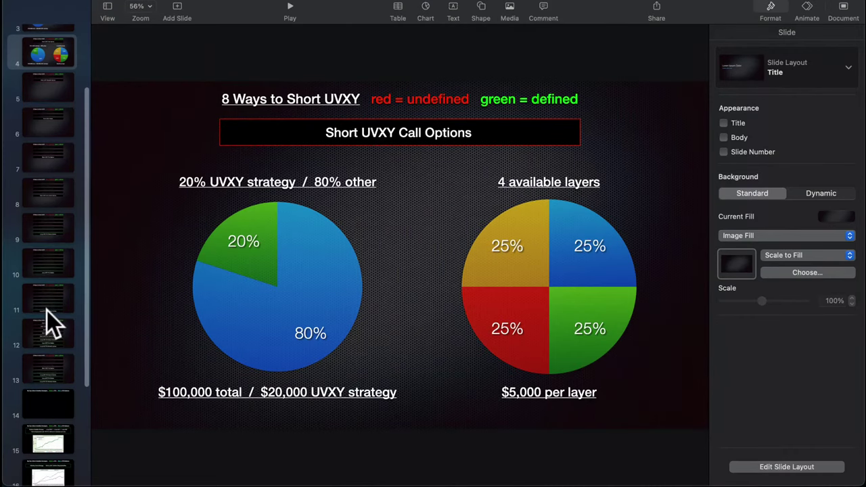
Show the Long UVXY Put Vertical Options slide in Keynote and return to thinkorswim.
scroll(47, 311, "down", 5)
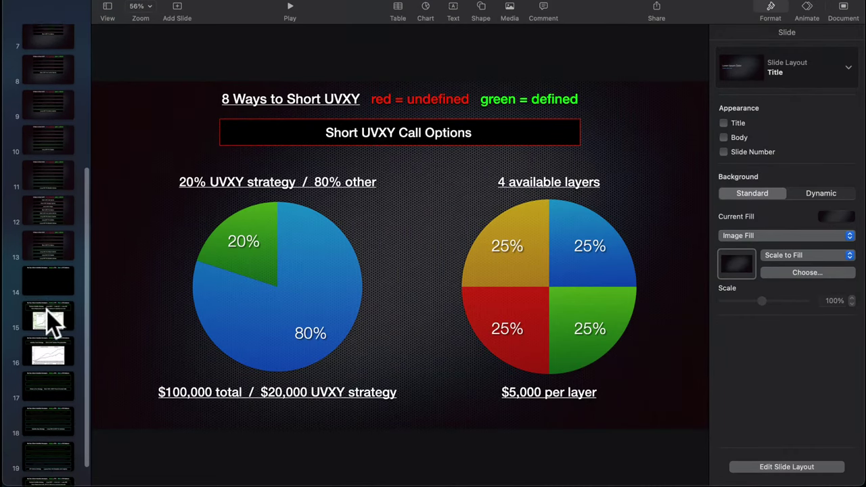
left_click(43, 82)
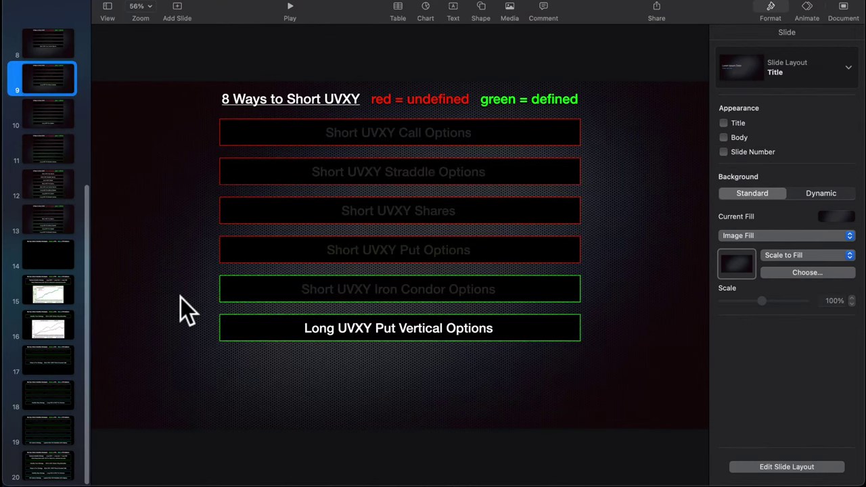
key("super+Tab")
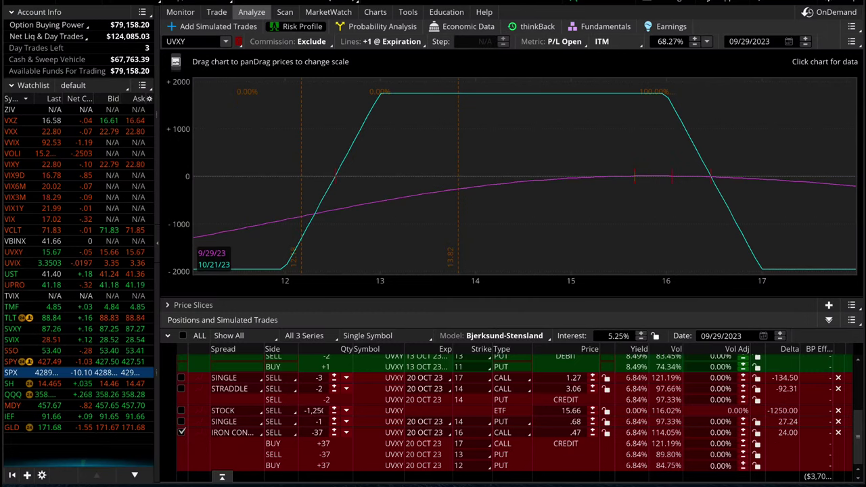
Exclude the iron condor from the analysis and simulate buying a 20 OCT 23 UVXY put vertical from the 15 strike.
left_click(181, 431)
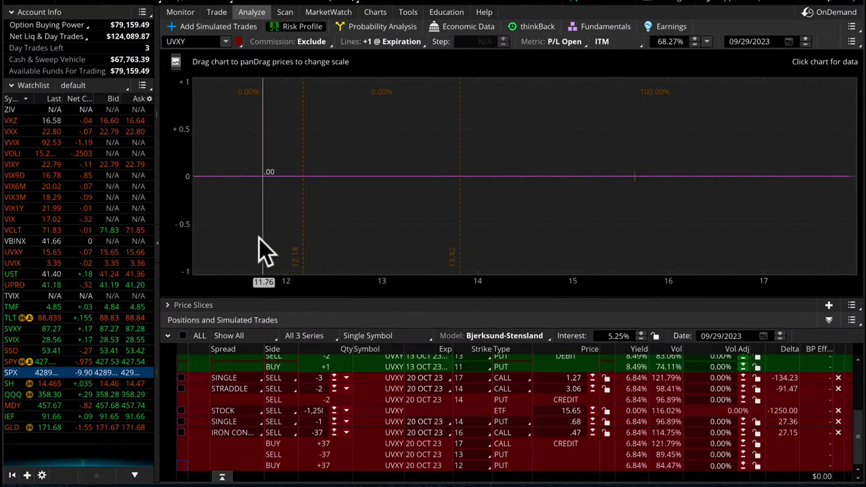
left_click(211, 27)
scroll(532, 234, "down", 2)
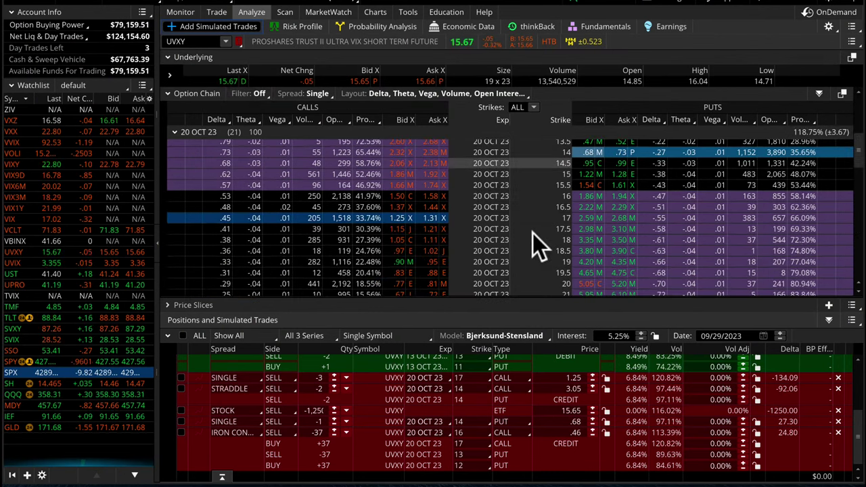
right_click(586, 175)
mouse_move(583, 191)
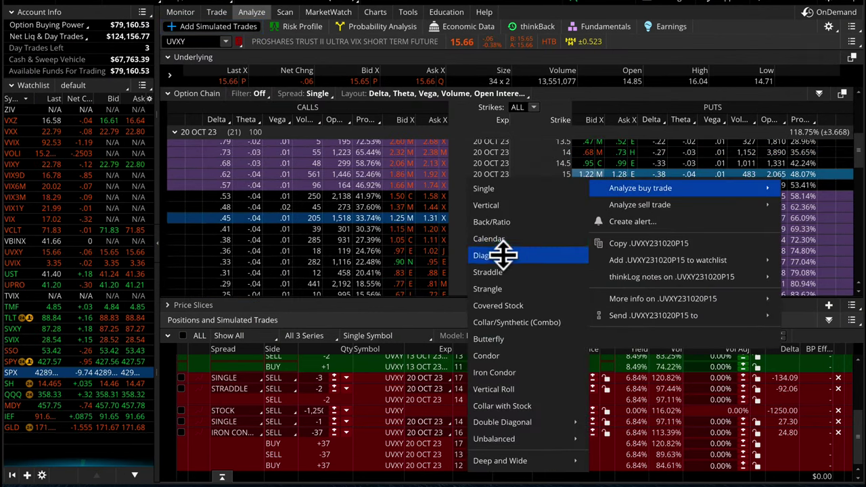
left_click(495, 205)
scroll(320, 405, "down", 1)
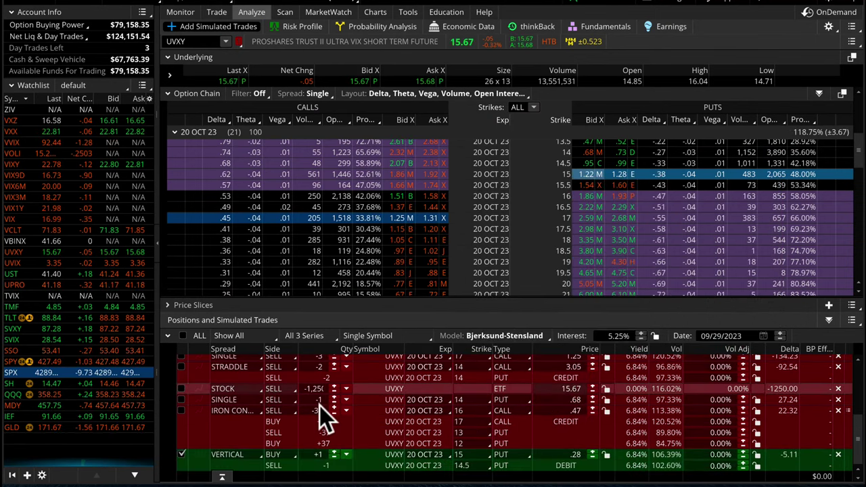
Show the risk profile and set the put vertical's long strike to 16 and short strike to 15.
left_click(286, 25)
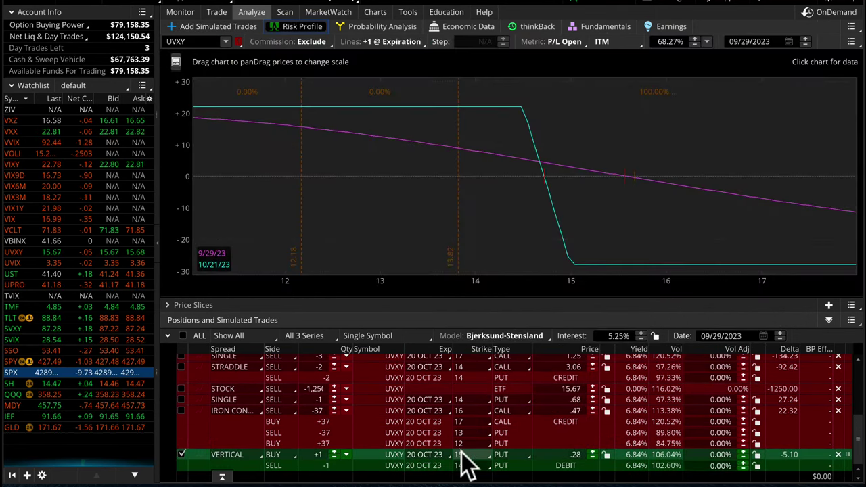
left_click(464, 453)
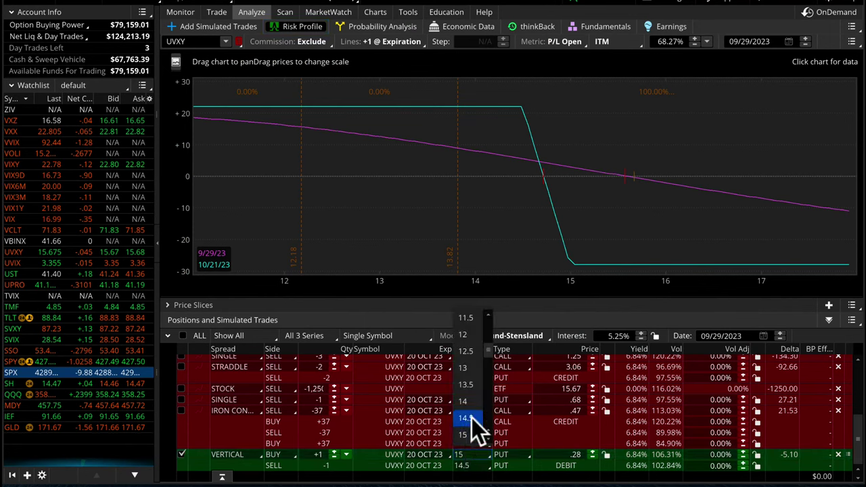
scroll(473, 419, "down", 3)
left_click(483, 352)
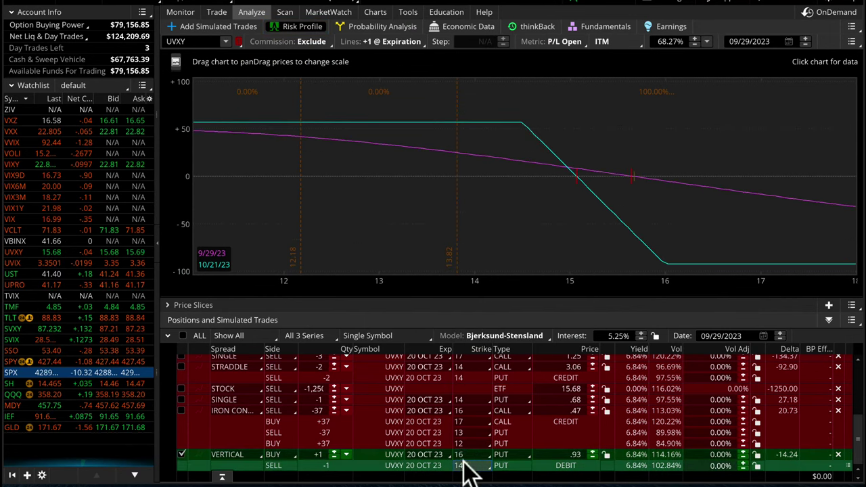
left_click(464, 465)
scroll(487, 408, "down", 3)
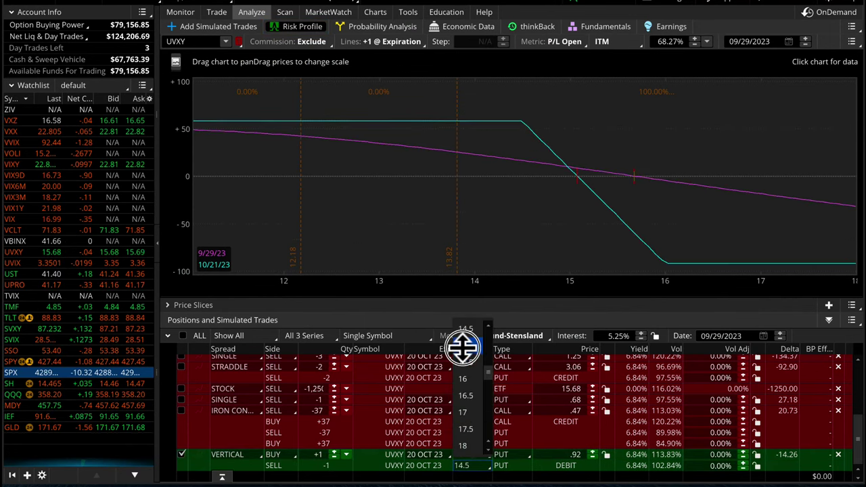
left_click(464, 346)
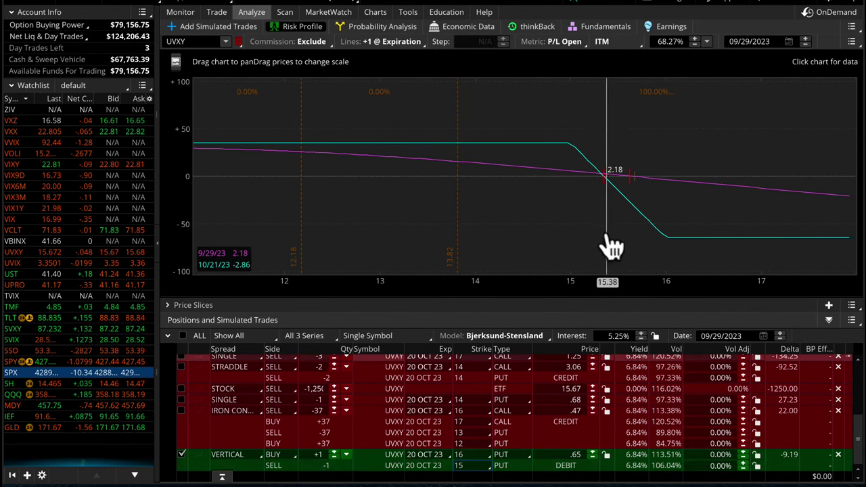
left_click_drag(515, 231, 391, 239)
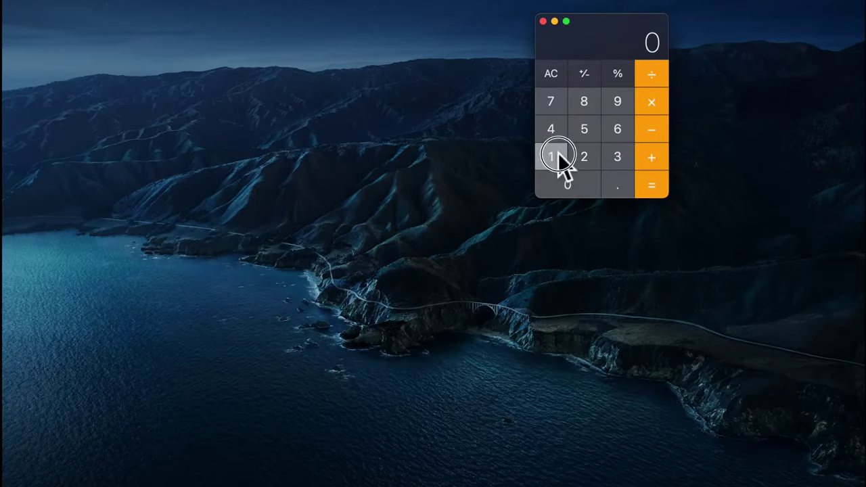
Divide 1000 by 0.65 in Calculator, clear the result and close it.
left_click(651, 78)
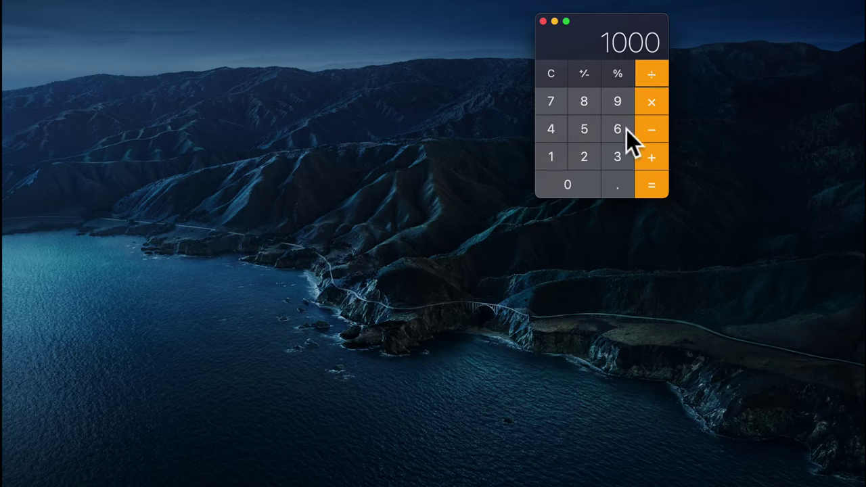
left_click(613, 184)
left_click(613, 128)
left_click(583, 129)
left_click(651, 185)
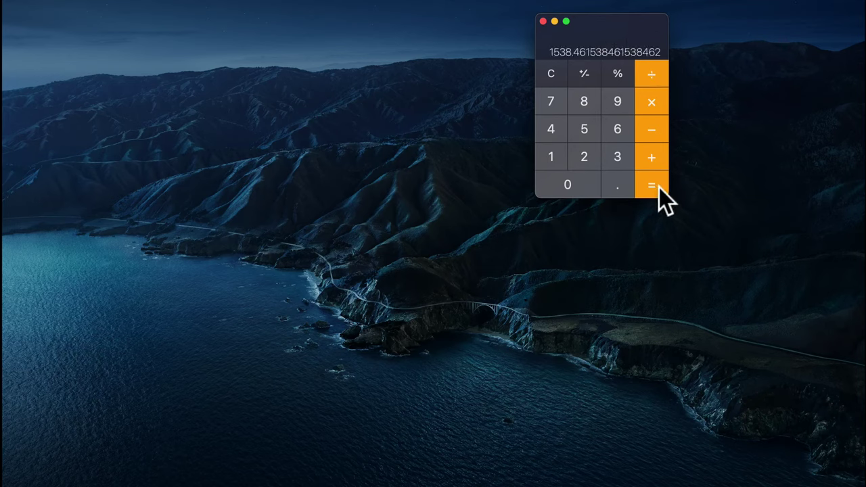
left_click(551, 74)
left_click(542, 21)
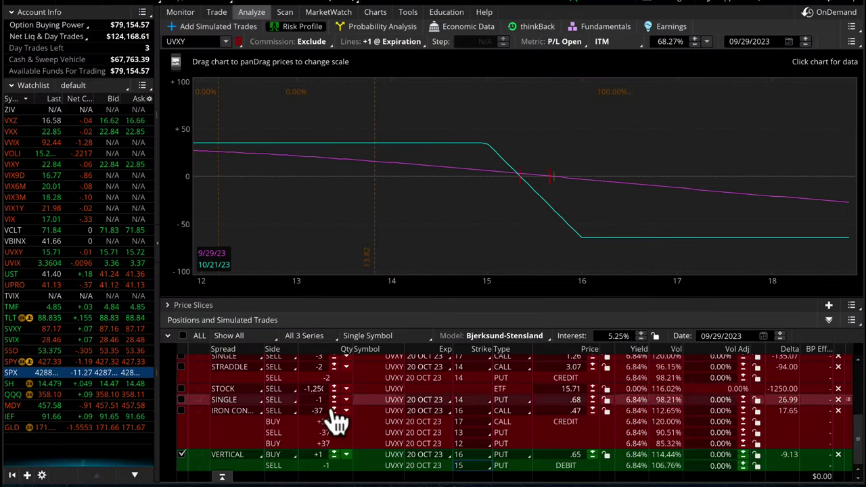
Set the simulated put vertical's quantity to 15 in thinkorswim and show the UVXY price chart.
type("15")
key("Return")
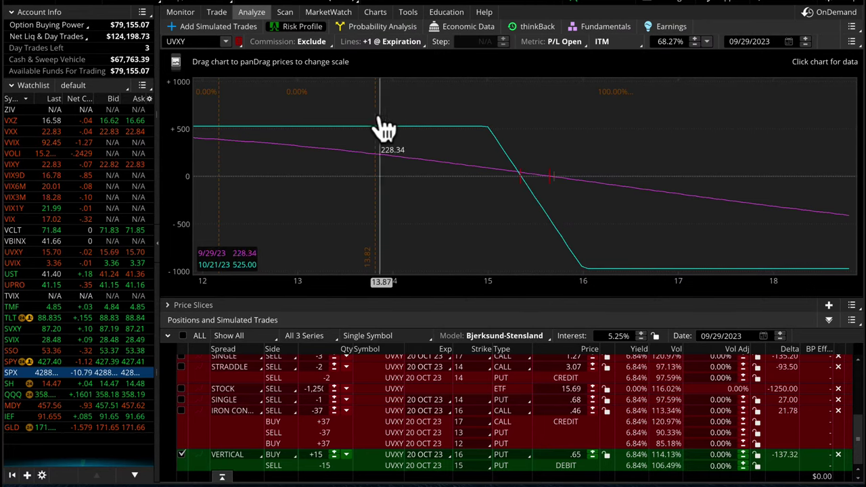
left_click(371, 12)
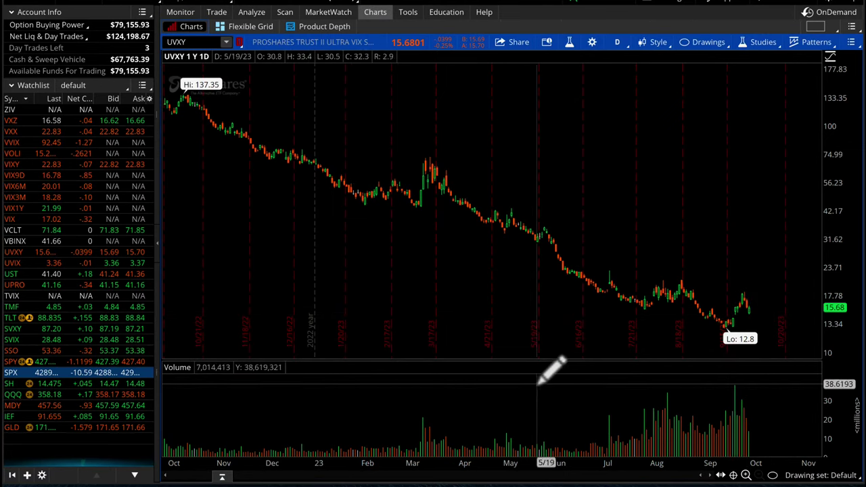
Exclude the put vertical from the analysis and simulate selling a 20 OCT 23 UVXY call vertical from the 16 strike.
left_click(249, 12)
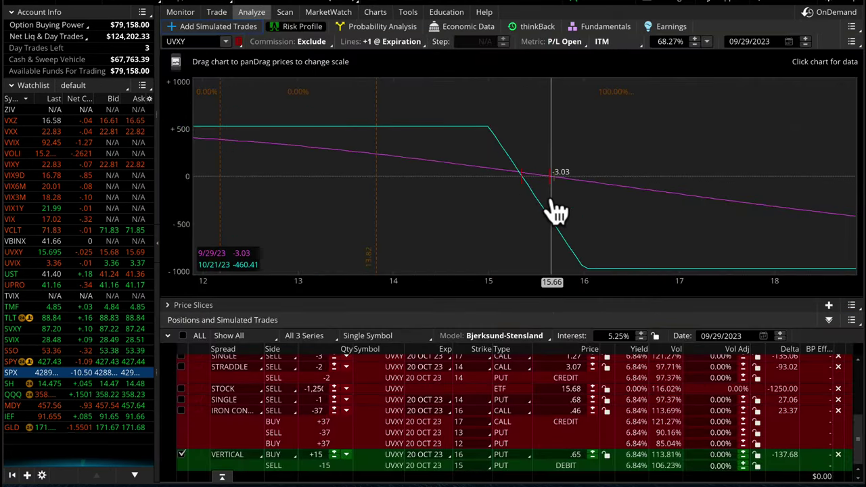
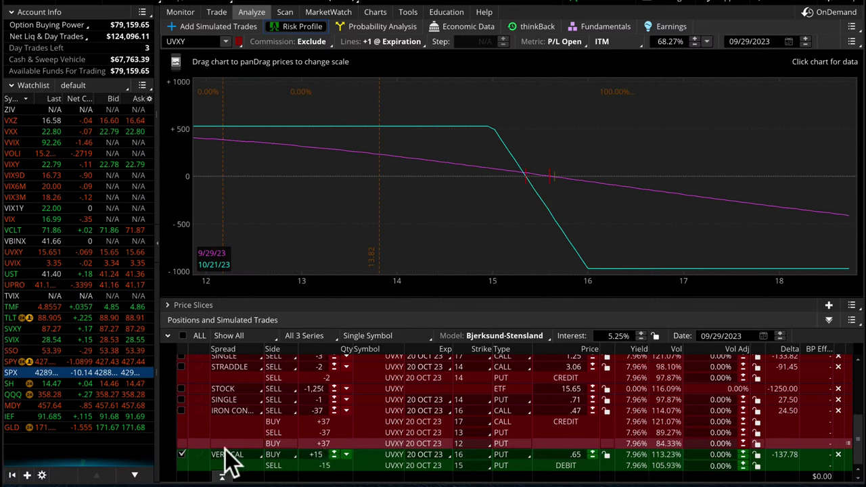
left_click(181, 453)
left_click(207, 26)
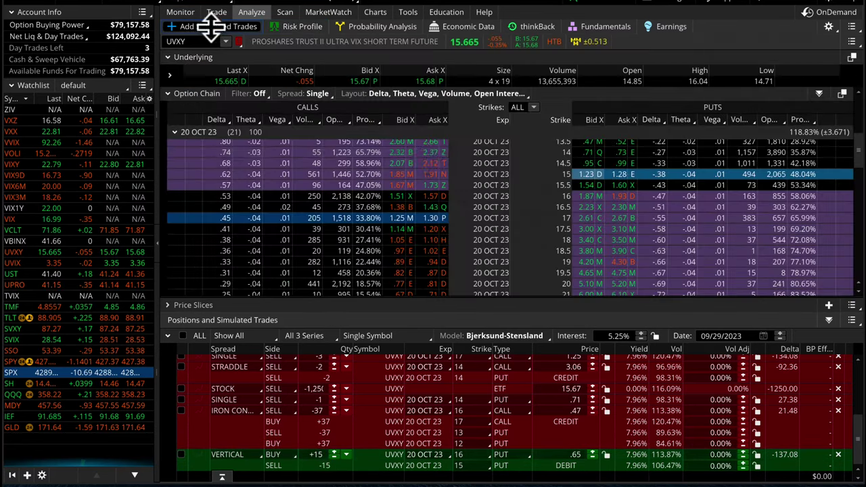
left_click(439, 198)
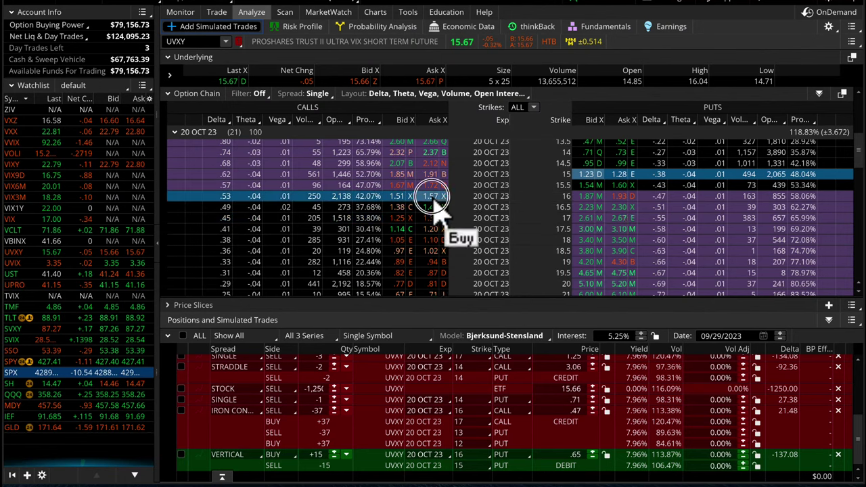
mouse_move(479, 227)
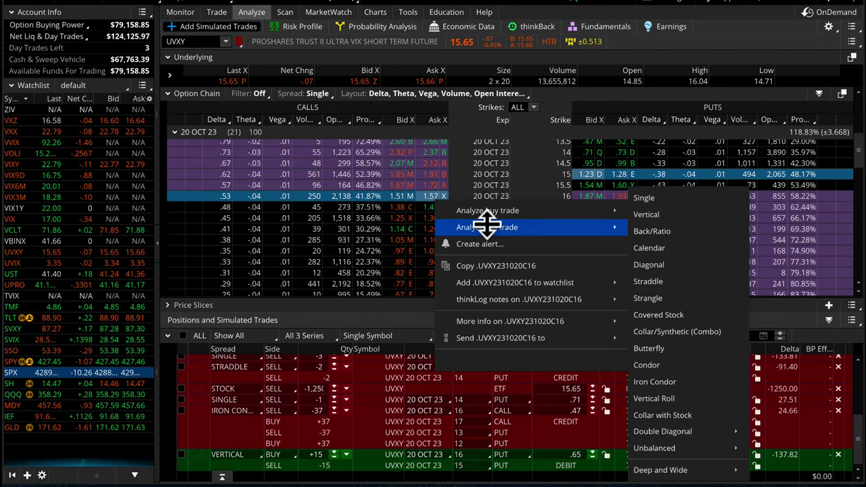
left_click(643, 215)
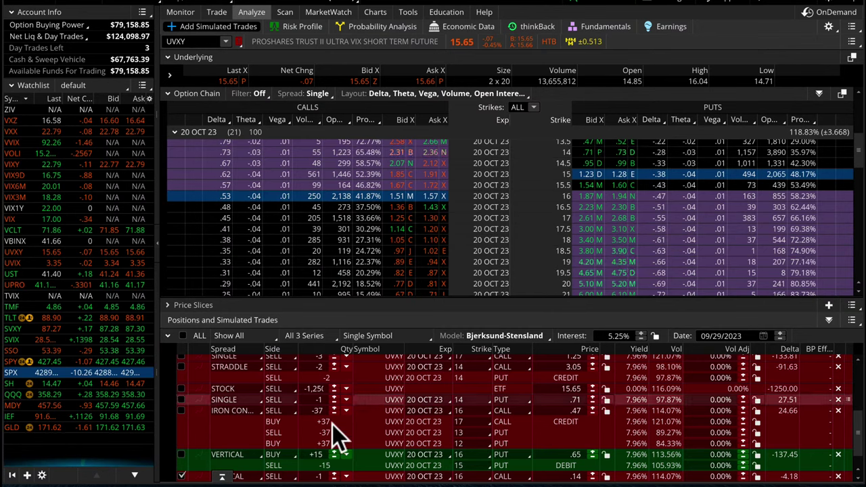
Show the risk profile and set the call vertical's short strike to 15 and long strike to 16, trying a long strike of 17 first.
scroll(332, 424, "down", 2)
left_click(291, 26)
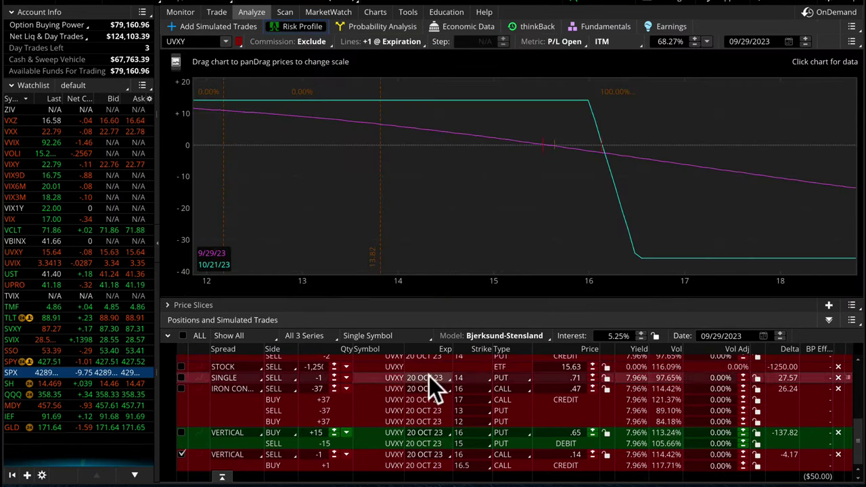
left_click(469, 466)
scroll(482, 406, "down", 3)
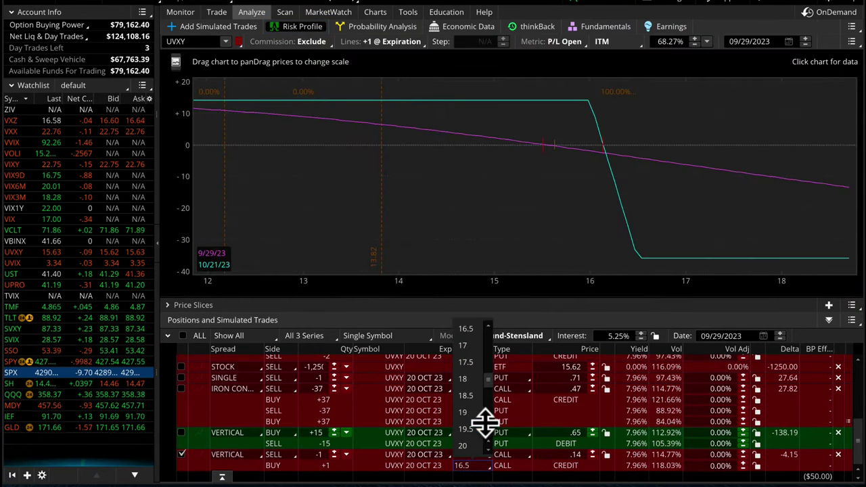
left_click(469, 346)
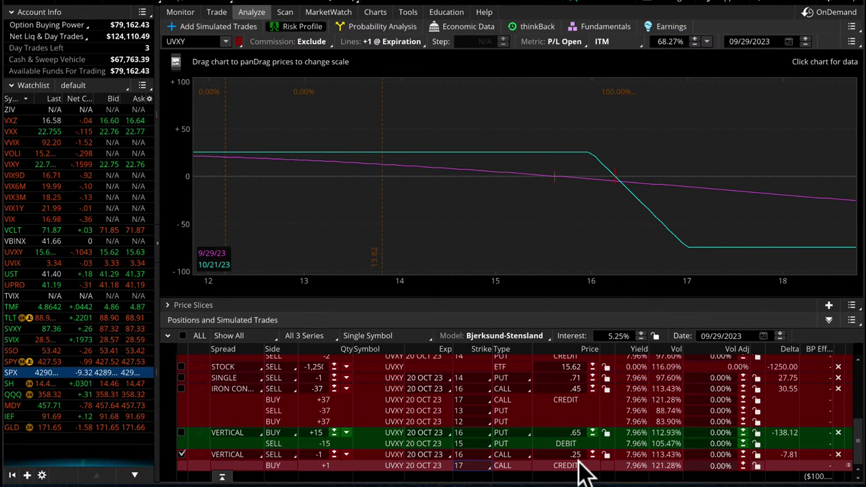
left_click(465, 454)
left_click(474, 356)
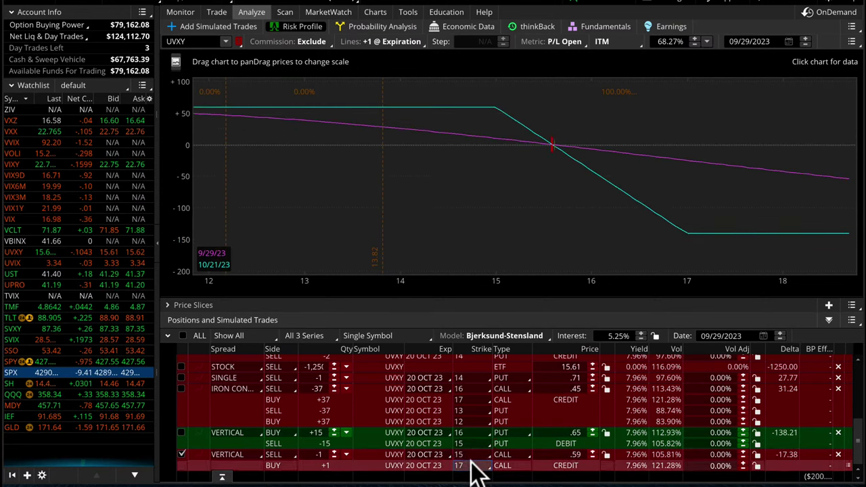
left_click(467, 465)
left_click(474, 415)
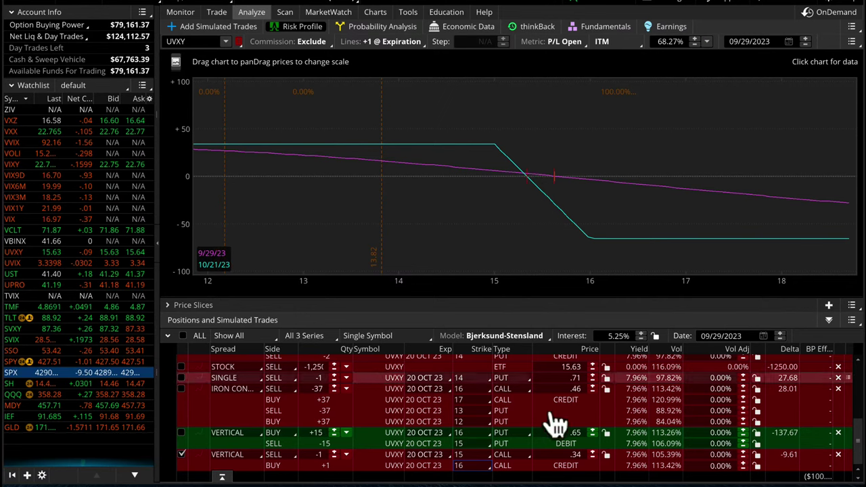
Switch the analysis to the long put vertical and set the short call vertical's quantity to -15.
left_click(180, 454)
left_click(180, 432)
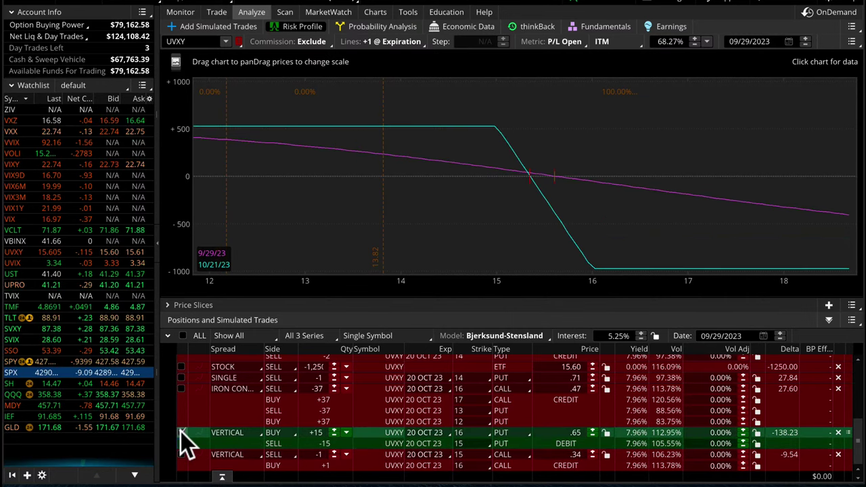
left_click(321, 454)
type("5")
key("Return")
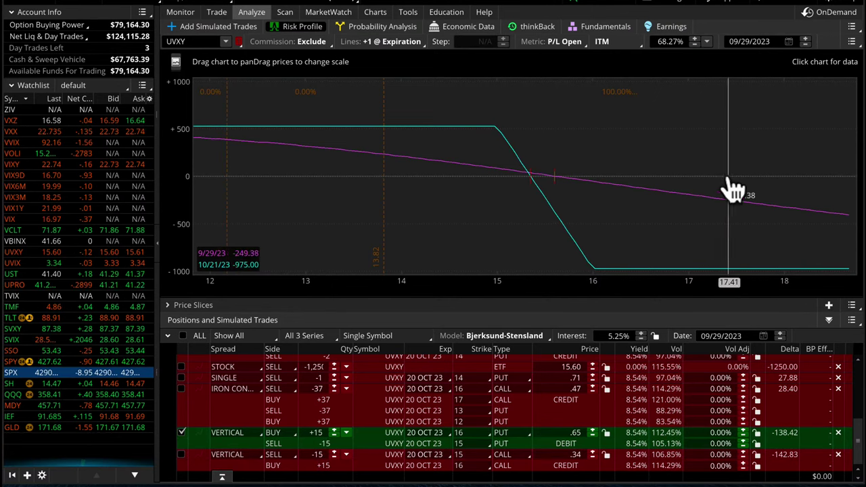
Compare the risk profiles of the short call vertical and long put vertical alternately, and select slide 10 in Keynote.
left_click(180, 432)
left_click(181, 454)
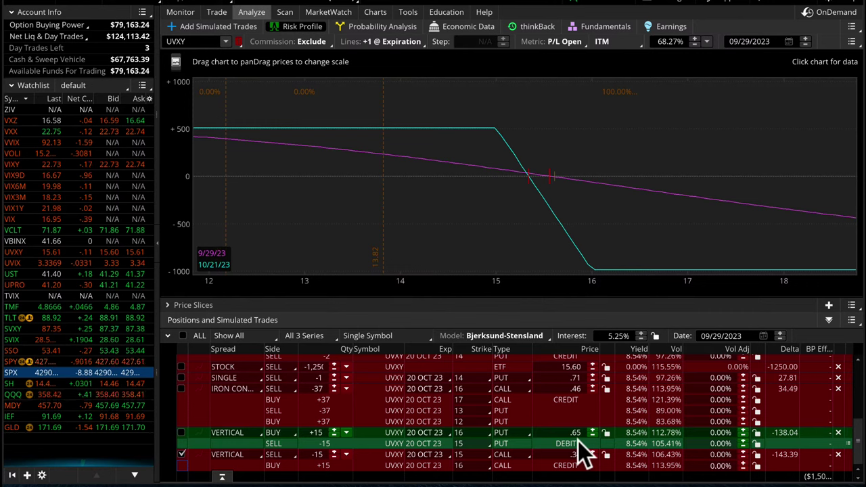
left_click(181, 454)
left_click(180, 433)
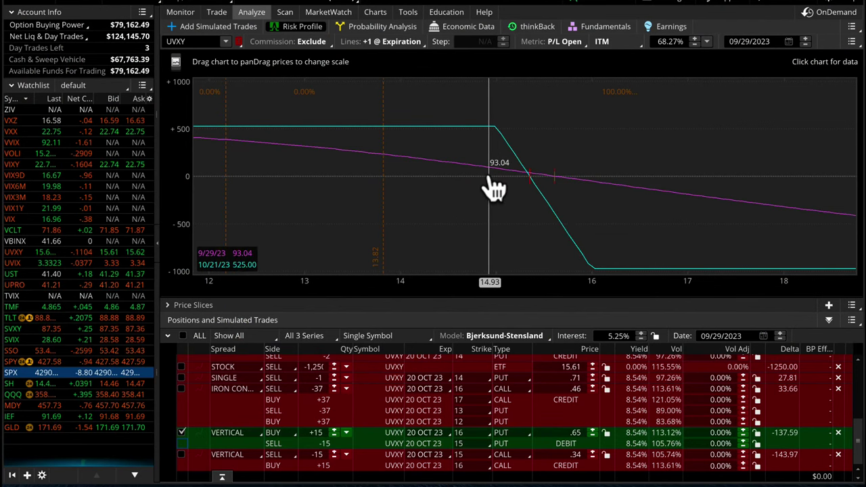
left_click(182, 432)
left_click(182, 454)
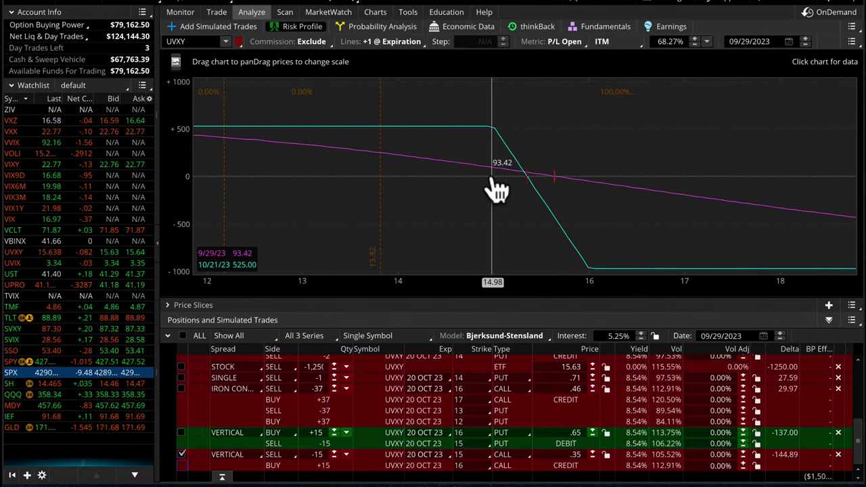
left_click(181, 432)
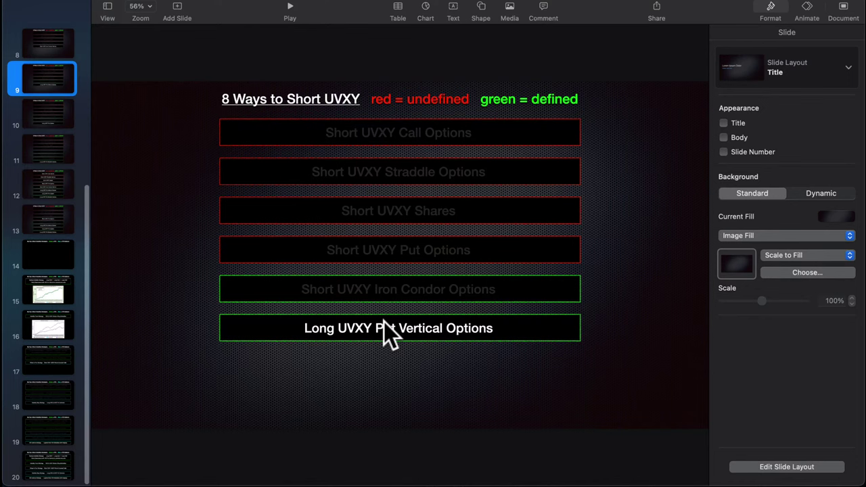
left_click(42, 114)
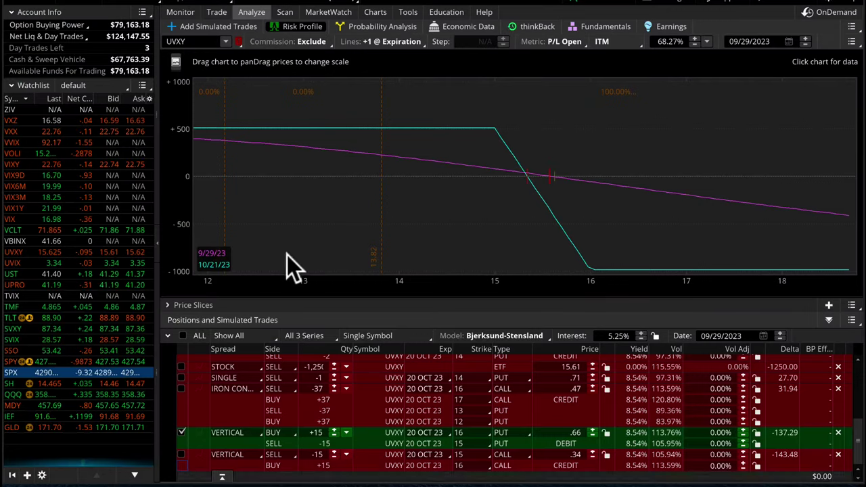
View the UVXY price chart in thinkorswim and exclude the long put vertical from the analysis.
left_click(375, 12)
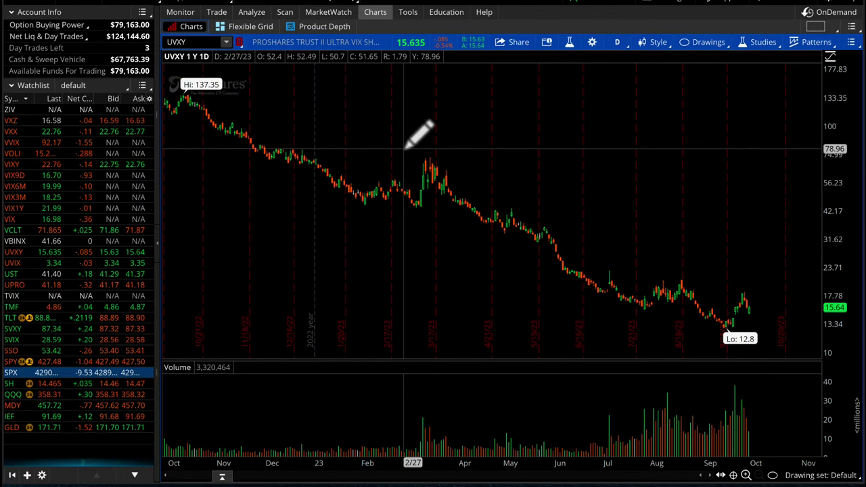
left_click(250, 12)
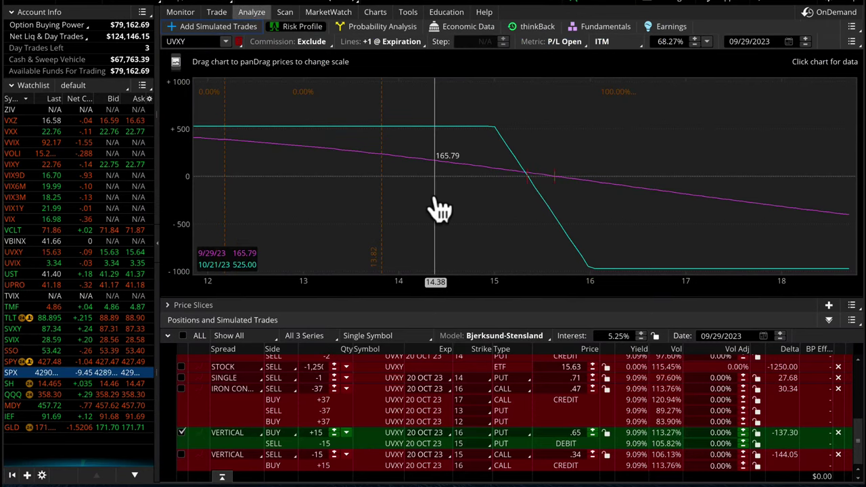
left_click(181, 432)
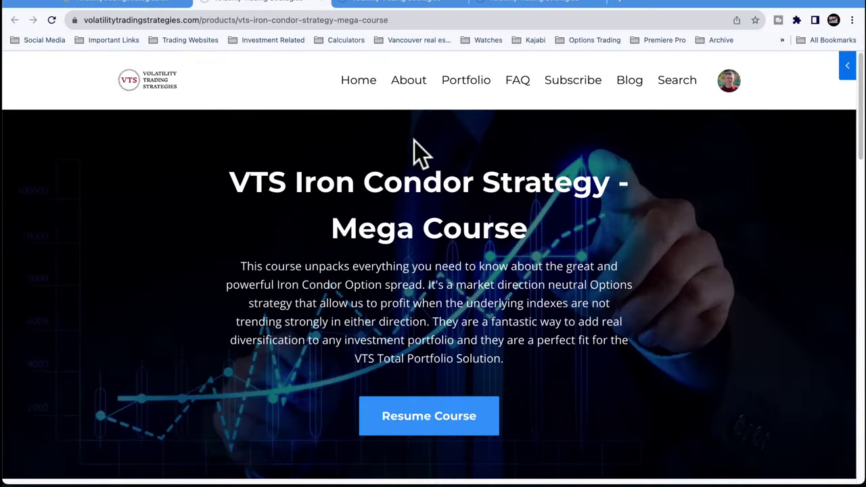
Review the lesson list of the VTS Tactical Volatility Strategy mini course and return to the iron condor course page in the browser.
left_click(400, 3)
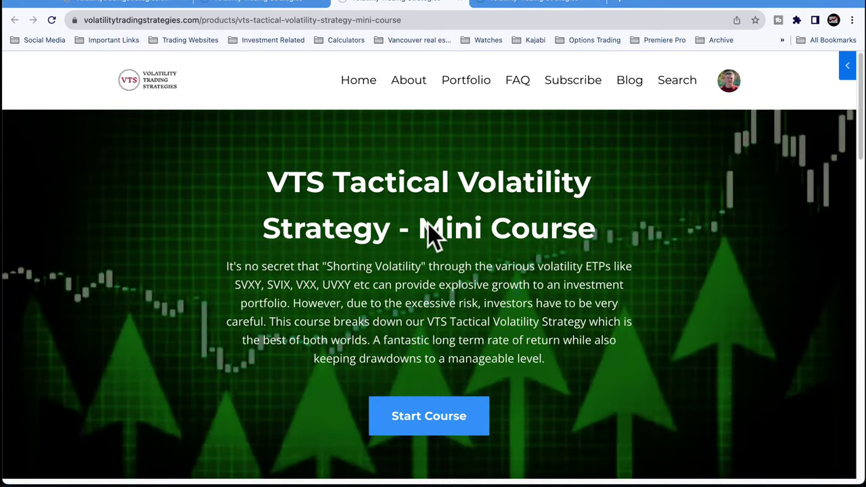
scroll(429, 226, "down", 5)
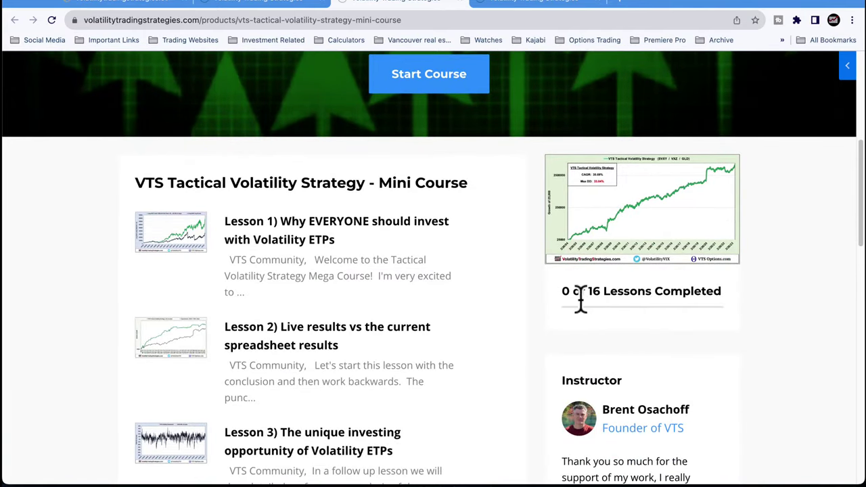
scroll(487, 311, "down", 20)
scroll(487, 309, "down", 3)
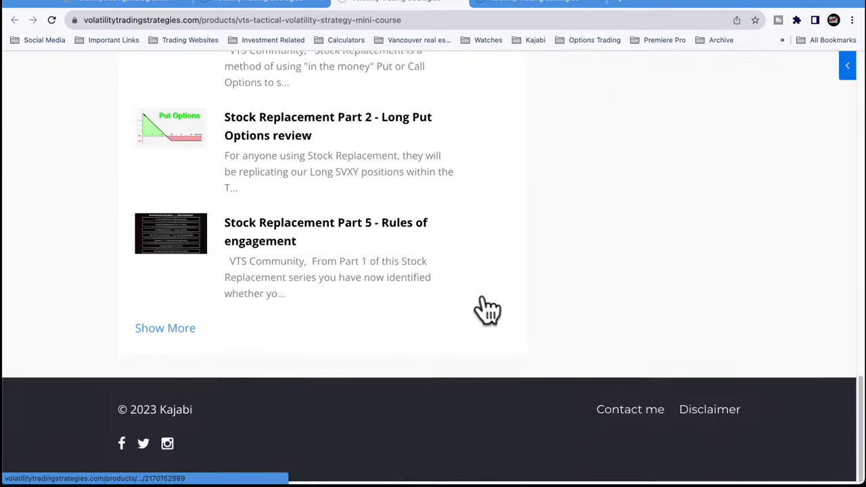
scroll(484, 310, "up", 3)
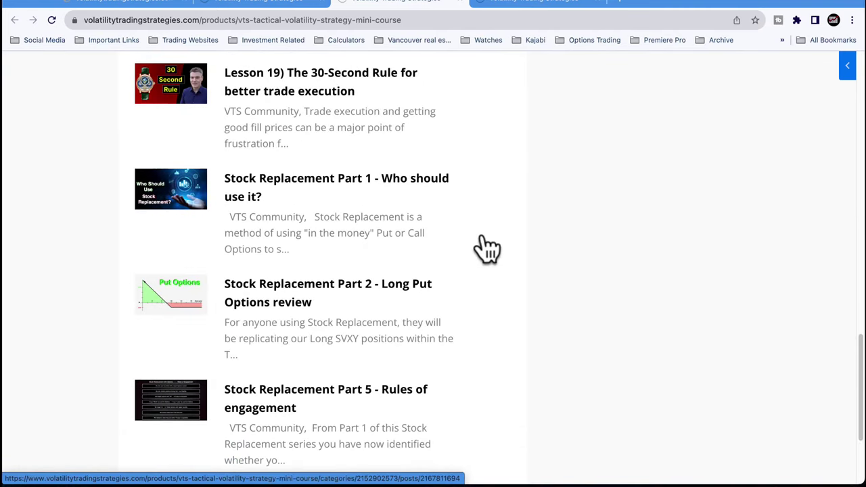
left_click(252, 7)
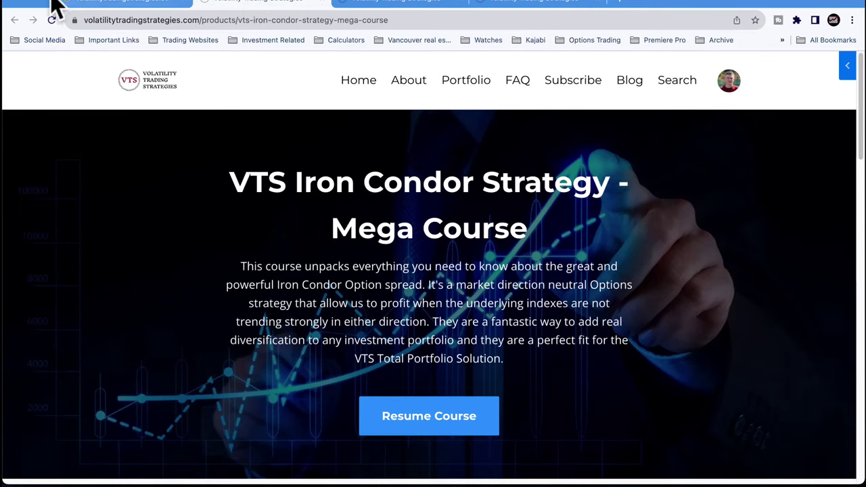
left_click(32, 6)
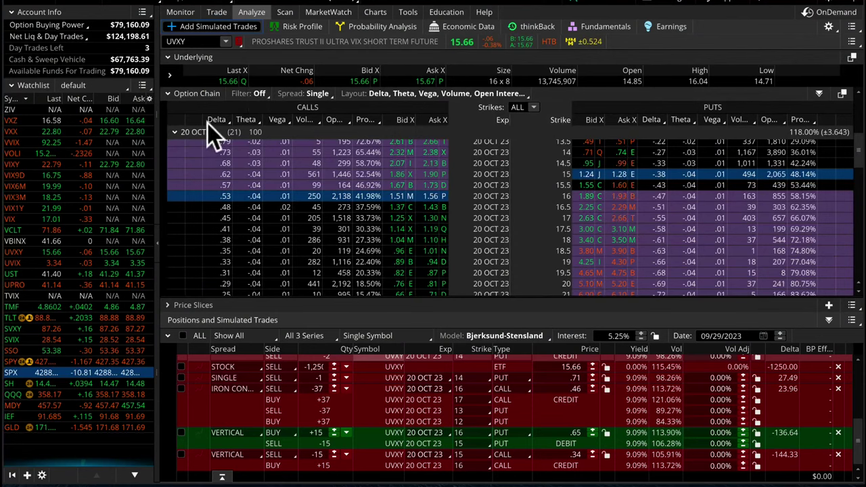
Collapse the 20 OCT 23 expiration in thinkorswim and expand the 19 JAN 24 option chain to examine the puts around the 24 strike.
left_click(203, 129)
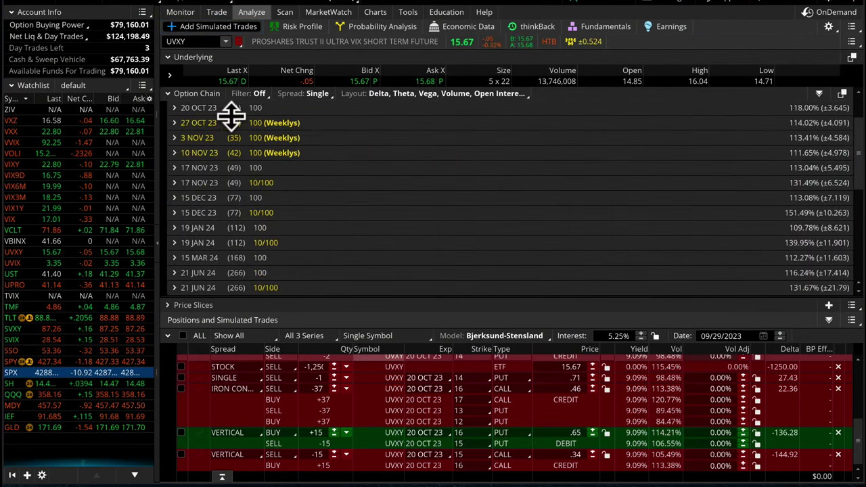
scroll(282, 226, "down", 3)
scroll(283, 226, "up", 3)
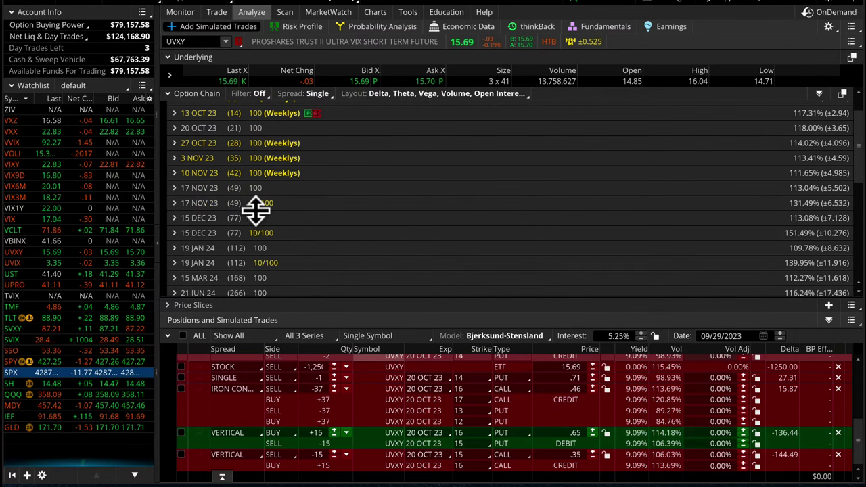
scroll(271, 217, "down", 2)
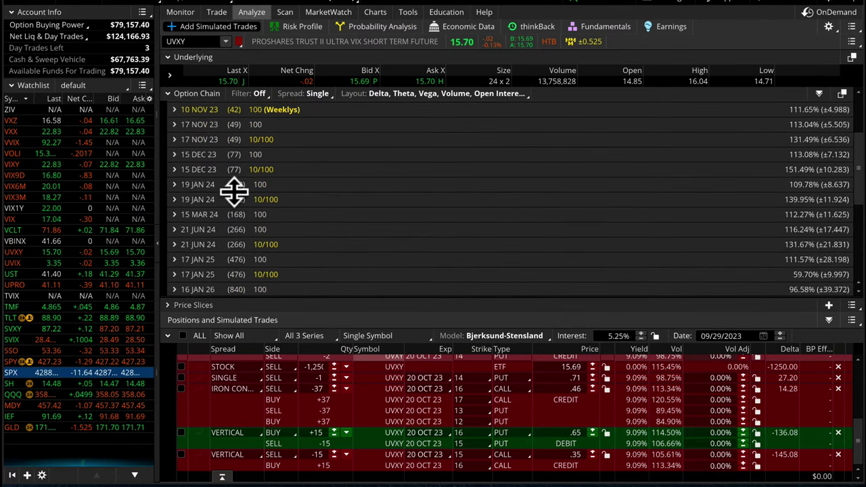
left_click(217, 182)
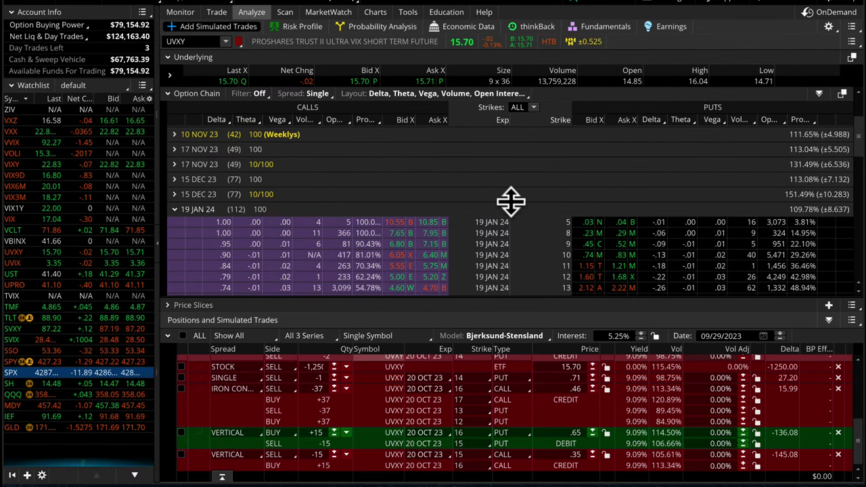
scroll(460, 201, "down", 3)
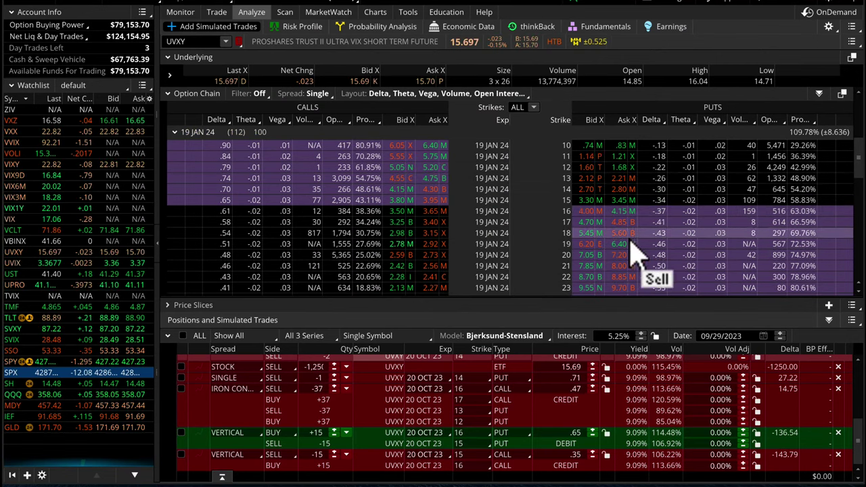
scroll(617, 270, "down", 2)
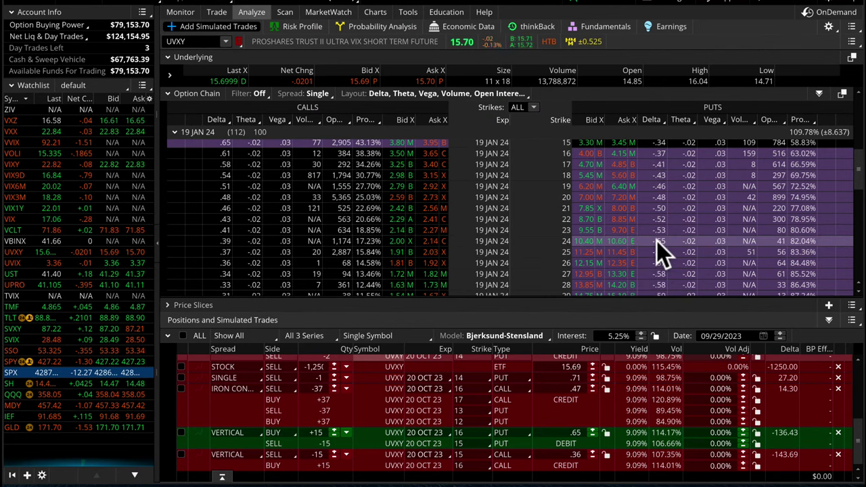
Simulate buying a single 19 JAN 24 UVXY put at the 24 strike.
right_click(589, 247)
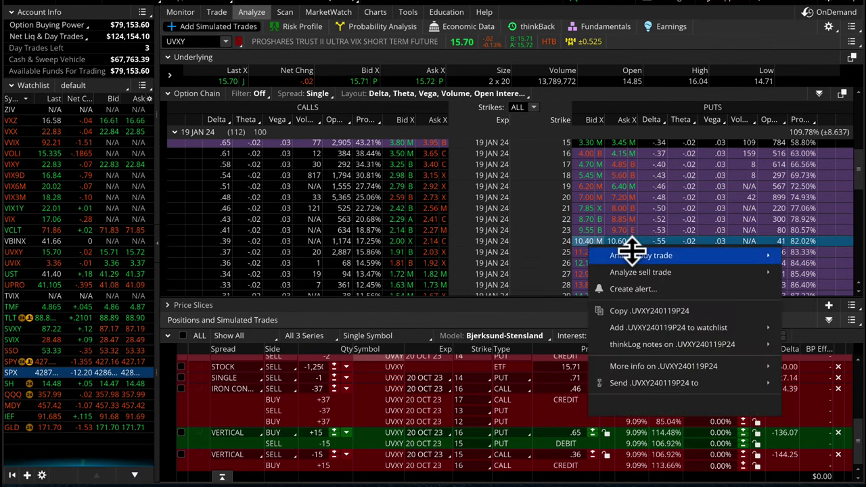
mouse_move(602, 255)
left_click(487, 3)
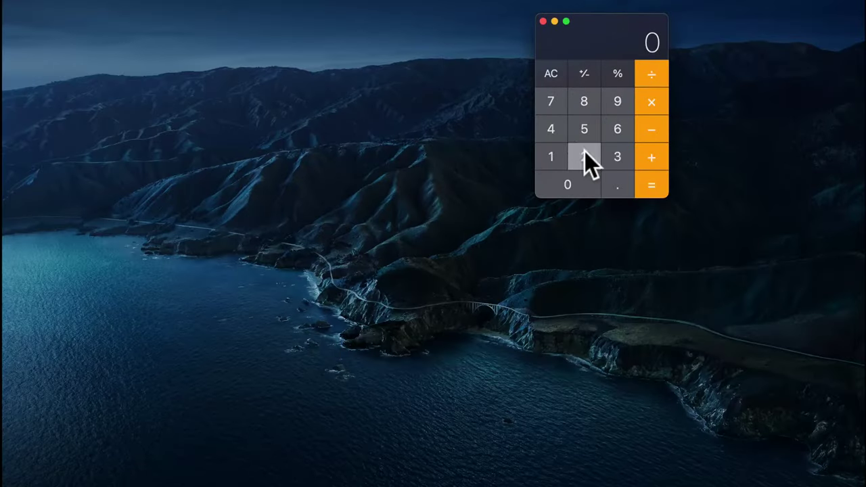
Divide 20000 by 1569 in Calculator to size the long put, then clear the result and close the calculator.
left_click(585, 151)
triple_click(575, 180)
left_click(574, 180)
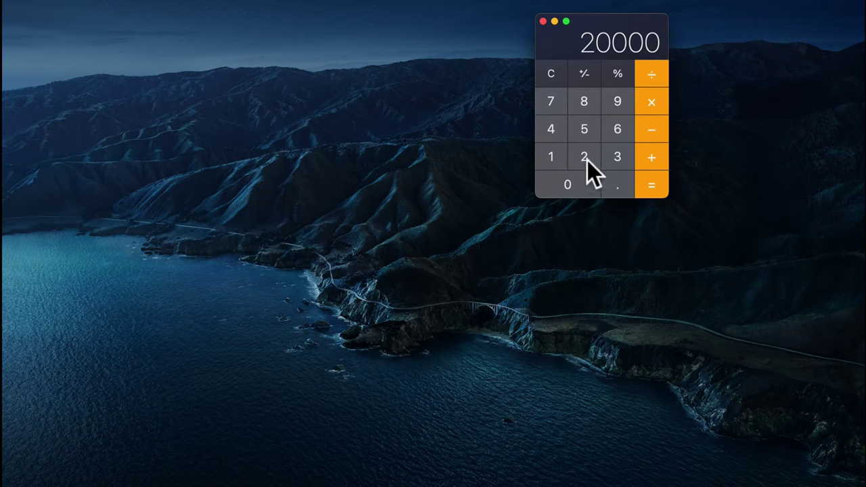
left_click(644, 74)
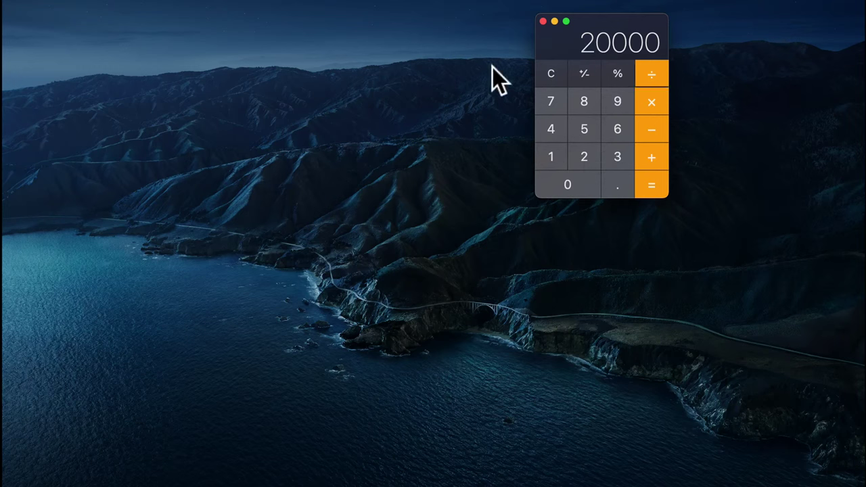
left_click(554, 157)
left_click(584, 128)
left_click(617, 129)
left_click(617, 101)
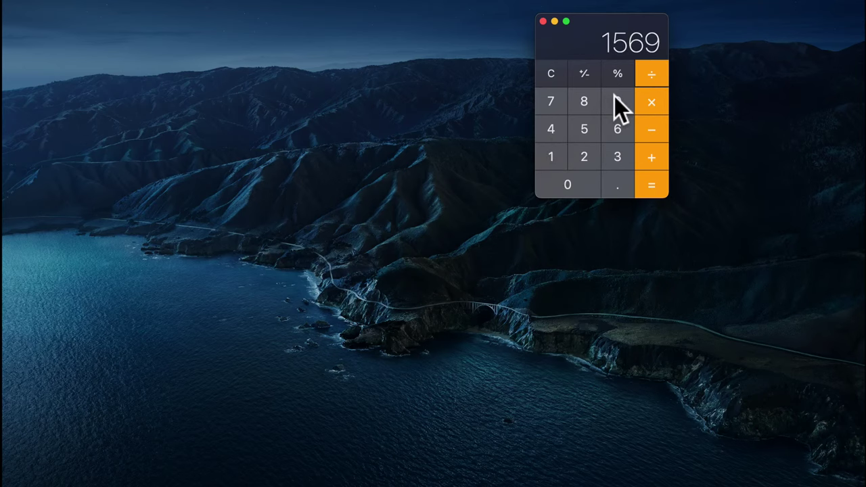
left_click(650, 180)
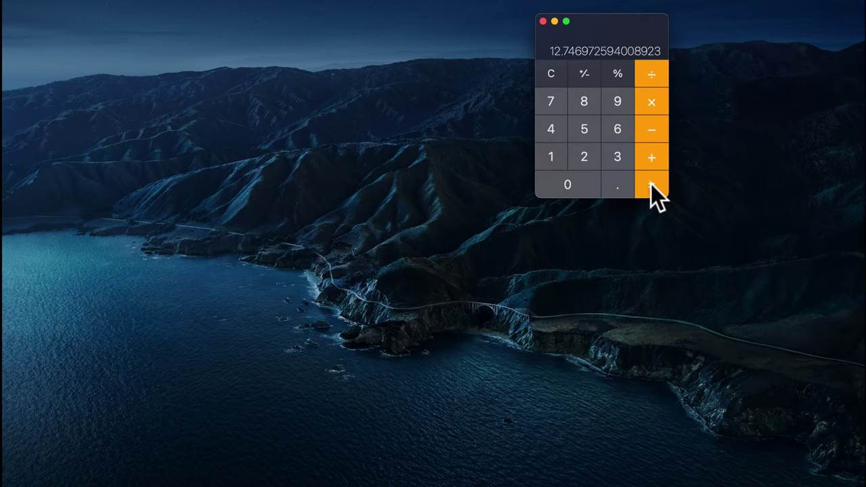
left_click(554, 76)
left_click(543, 21)
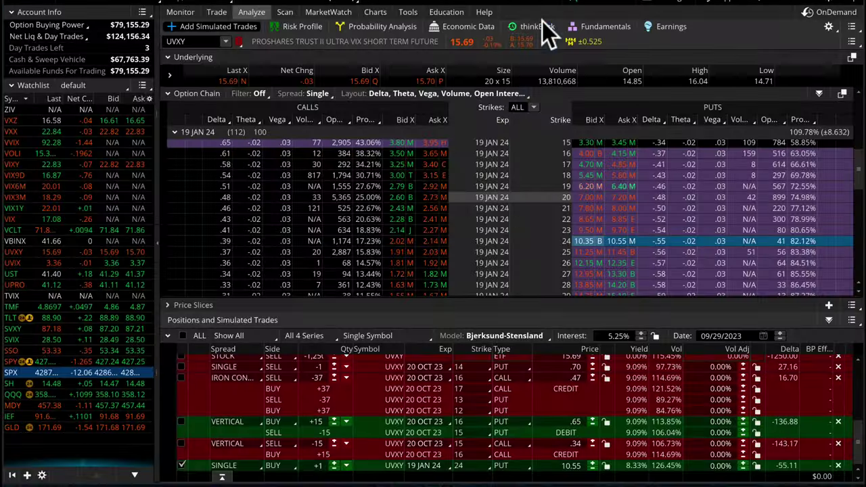
Set the quantity of the simulated 19 JAN 24 long put to 12 contracts.
left_click(318, 465)
type("12")
key("Return")
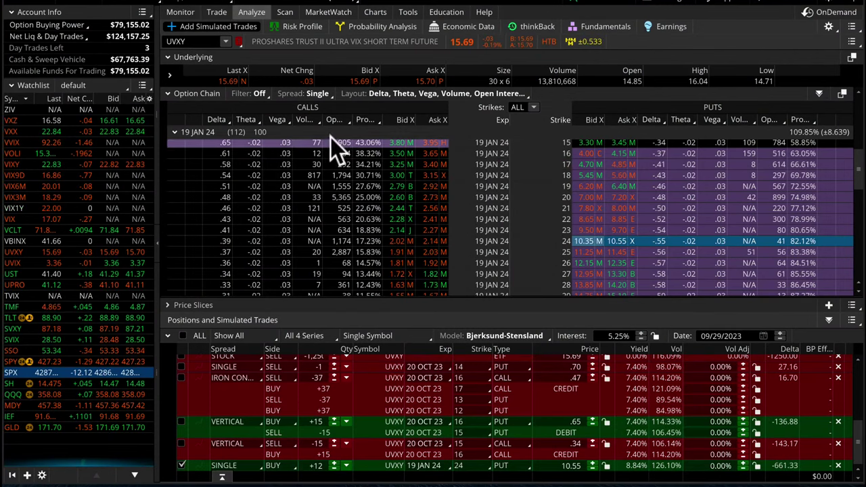
Examine the long put's risk profile over prices below and above the 24 strike, and exclude the put from the analysis.
left_click(298, 27)
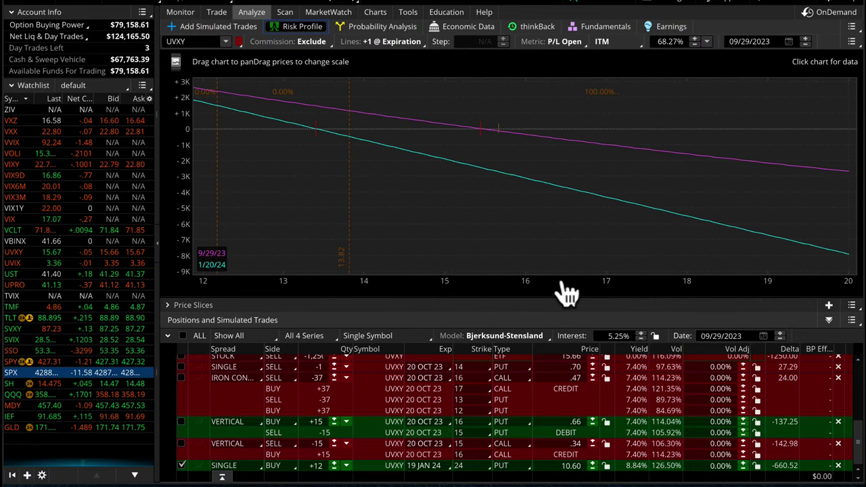
mouse_move(565, 291)
left_mouse_down()
mouse_move(290, 294)
mouse_move(558, 291)
left_mouse_up()
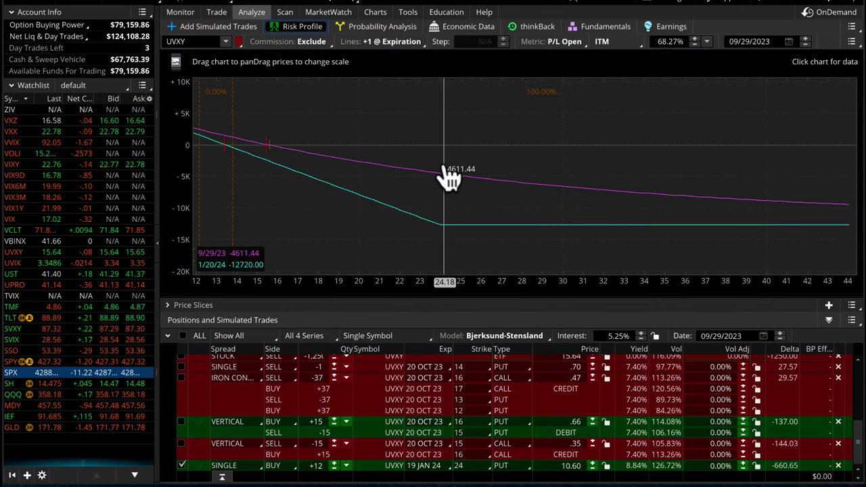
left_click_drag(357, 287, 426, 288)
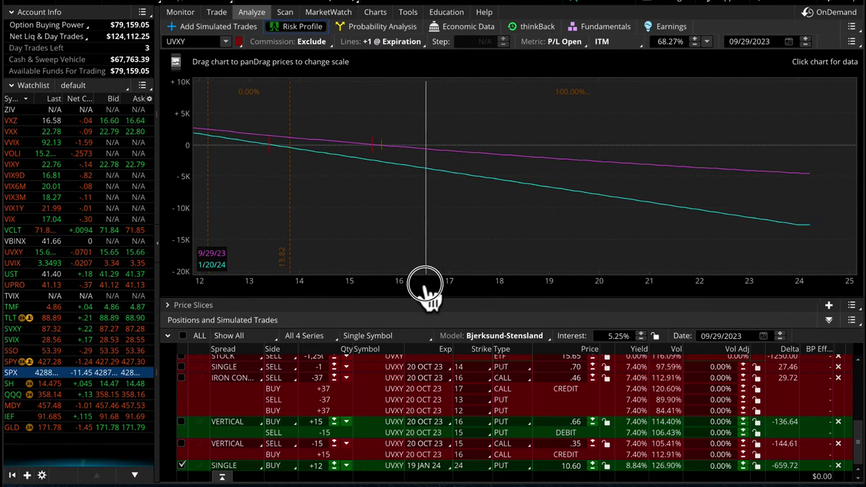
left_click_drag(479, 225, 514, 228)
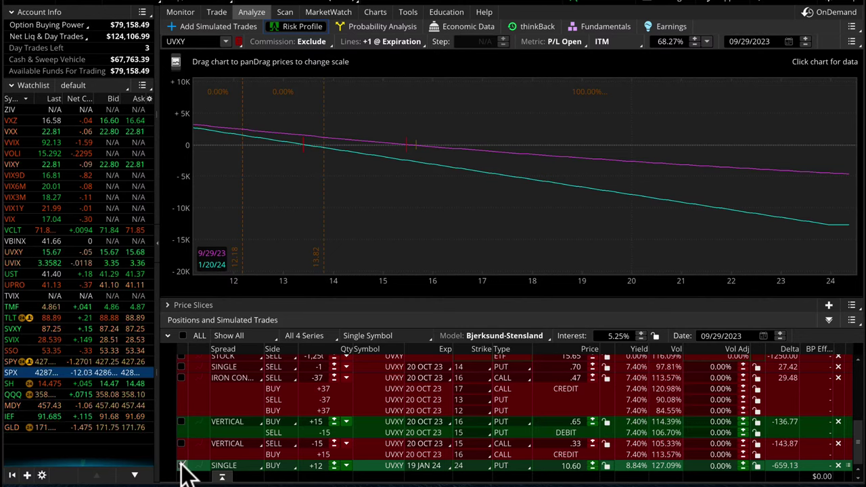
left_click(181, 466)
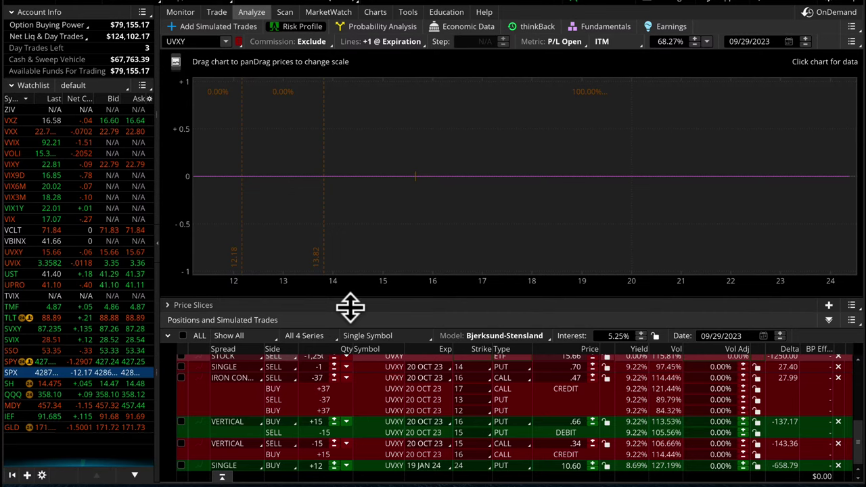
Return to the option chain, collapse the 19 JAN 24 expiration and expand 20 OCT 23 around the 15 strike.
left_click(203, 27)
scroll(573, 216, "up", 5)
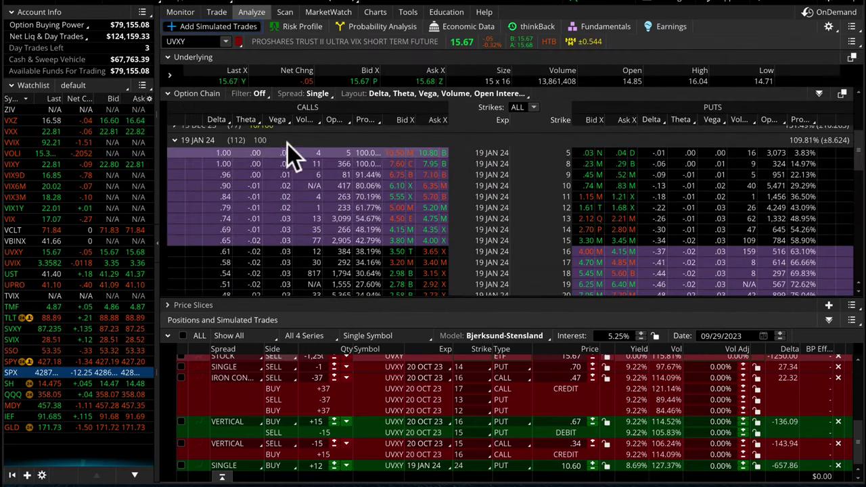
left_click(199, 138)
scroll(241, 179, "down", 3)
scroll(240, 177, "up", 2)
left_click(238, 173)
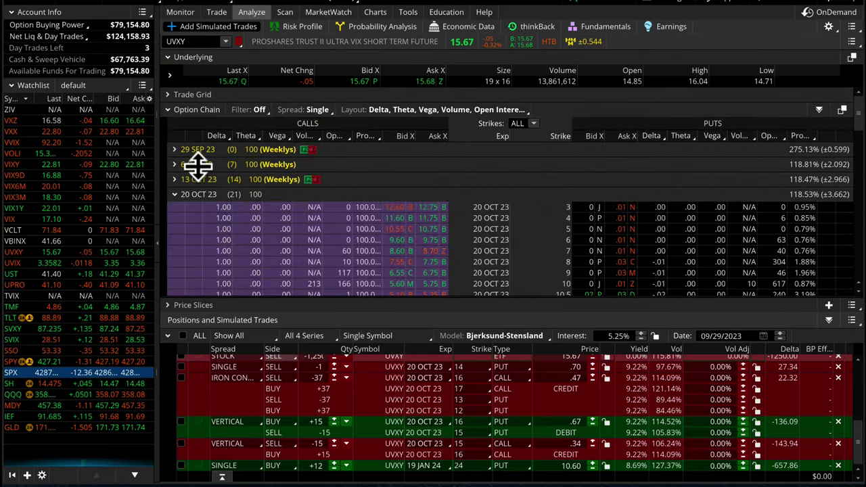
scroll(402, 221, "down", 2)
scroll(406, 233, "up", 1)
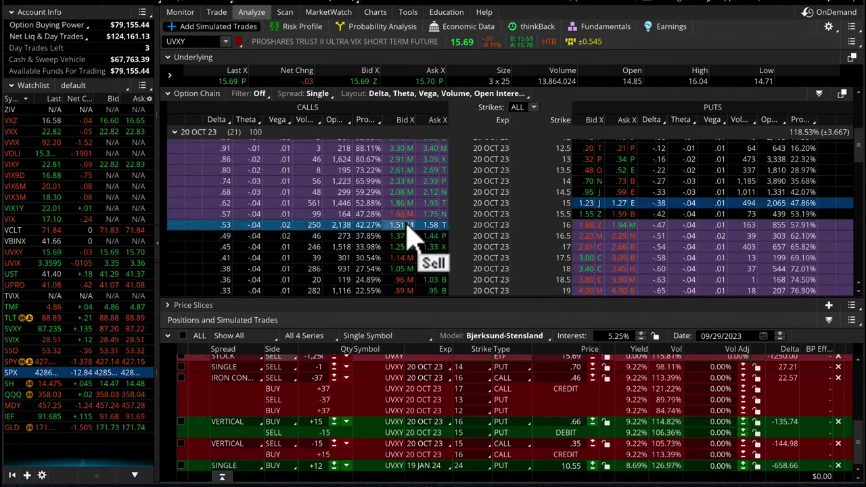
Simulate buying a 20 OCT 23 put butterfly from the 15 strike put.
right_click(586, 201)
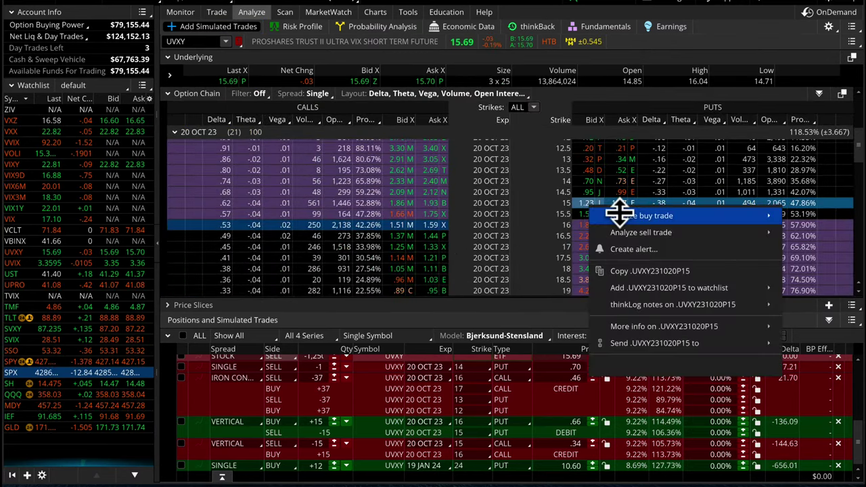
mouse_move(618, 215)
left_click(497, 349)
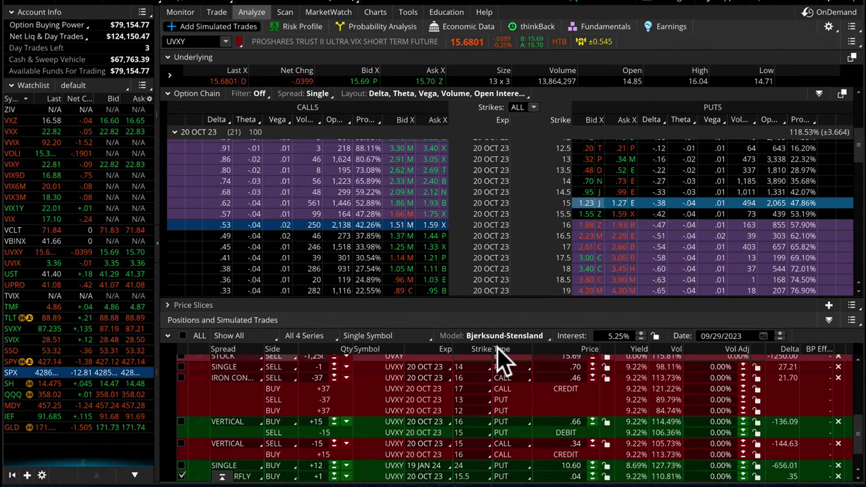
Set the butterfly's outer put strikes to 16 and 14 and examine its risk profile around the 15 strike.
left_click(291, 25)
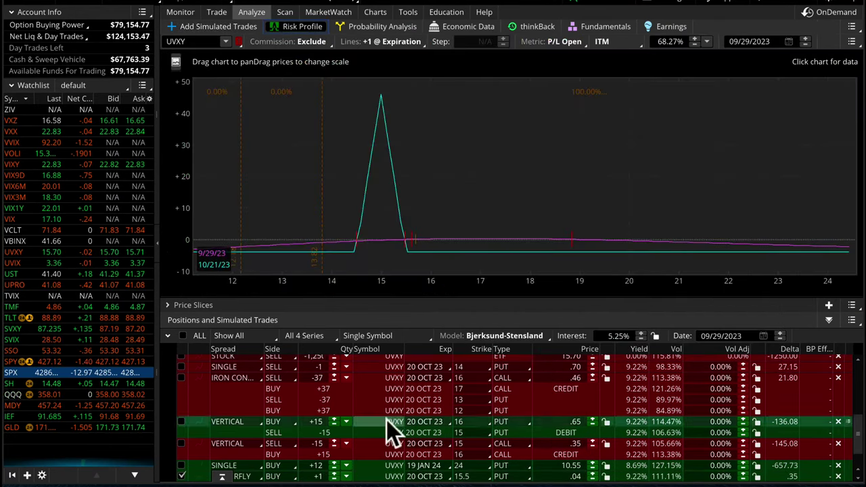
scroll(379, 447, "down", 1)
left_click(462, 444)
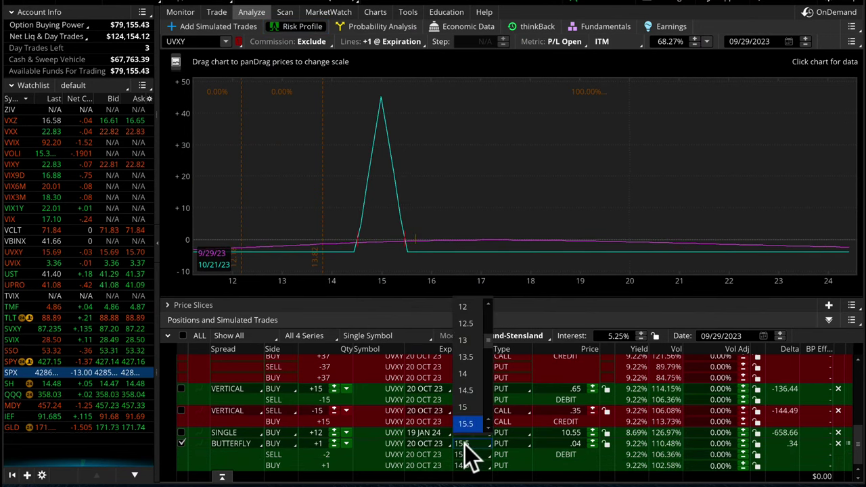
scroll(477, 392, "down", 3)
left_click(470, 323)
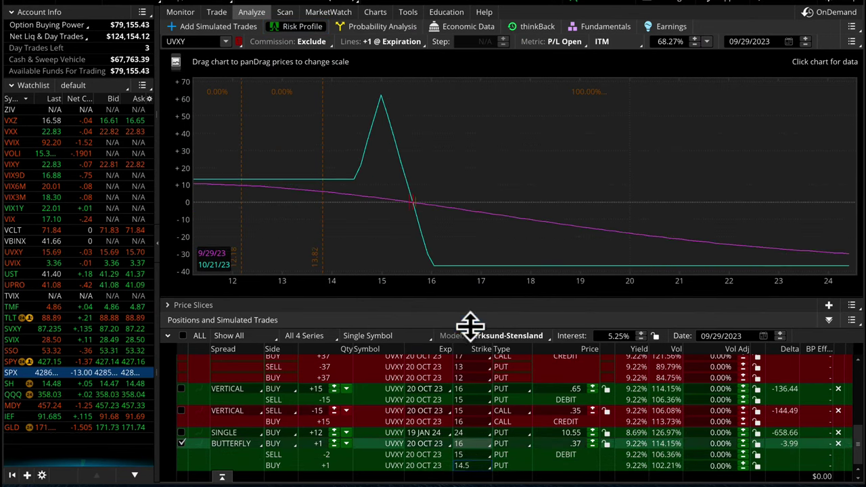
left_click(470, 464)
left_click(476, 433)
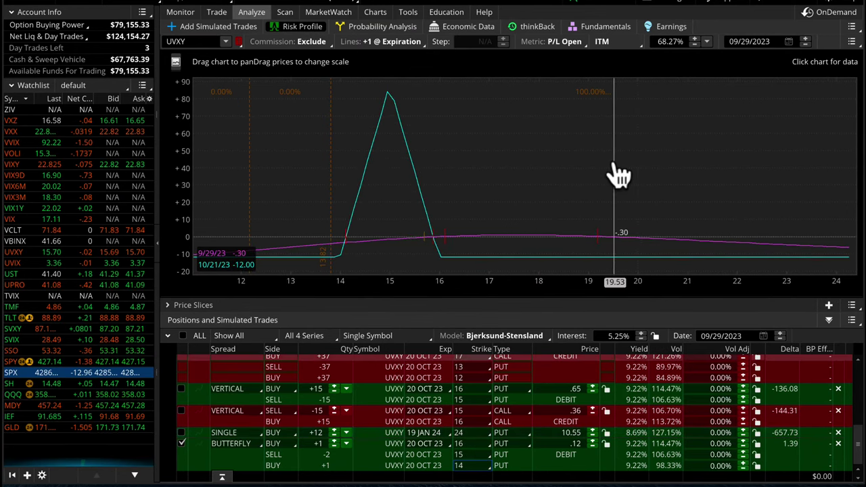
left_click_drag(501, 281, 744, 291)
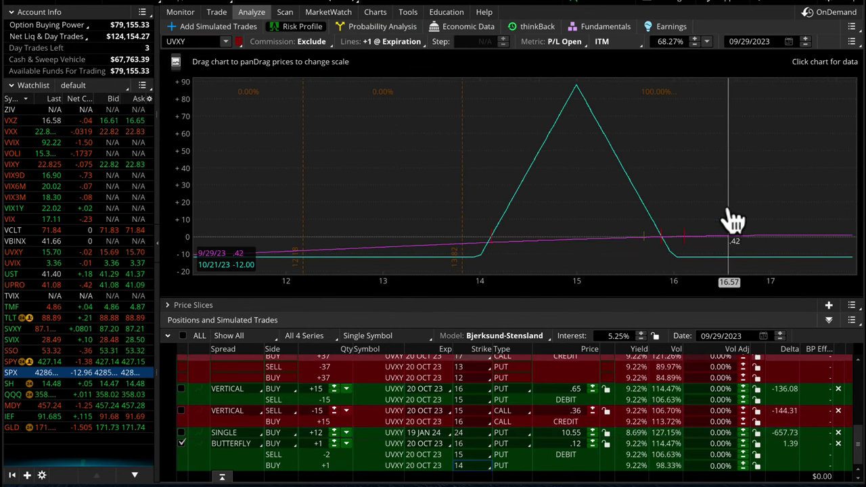
left_click_drag(735, 218, 640, 219)
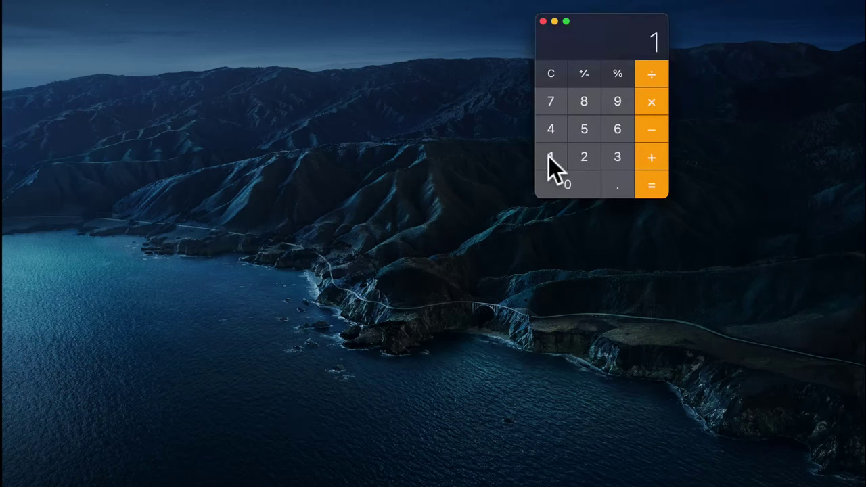
Calculate the position size from 1000 in Calculator and set the butterfly's quantity to 8 in thinkorswim.
left_click(565, 180)
double_click(565, 179)
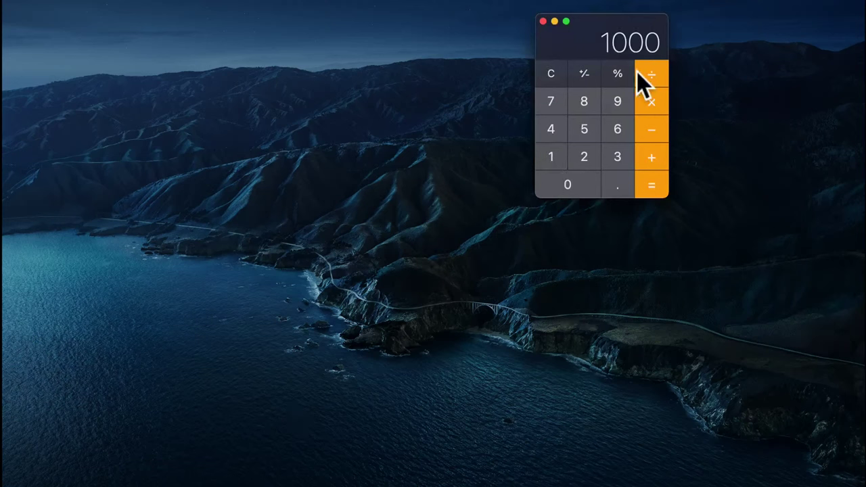
left_click(554, 160)
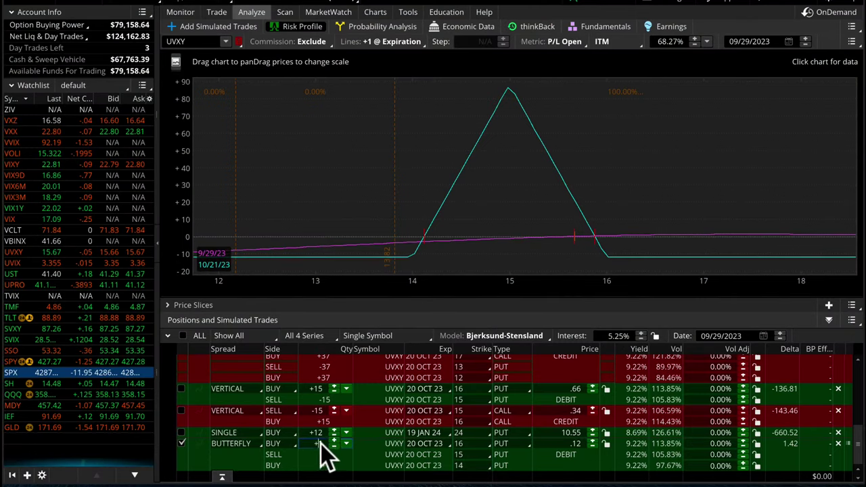
type("8")
key("Return")
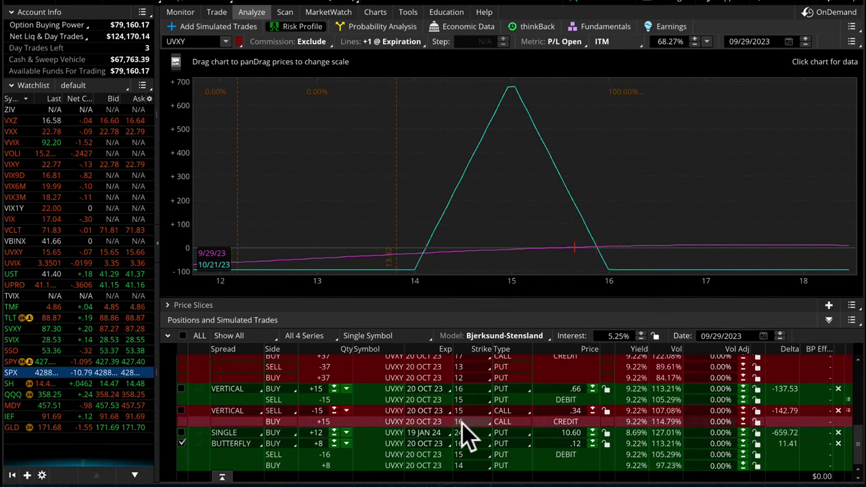
Try the butterfly's lower put strike at 13 to view the skewed risk profile, and set it back to 14.
left_click(465, 463)
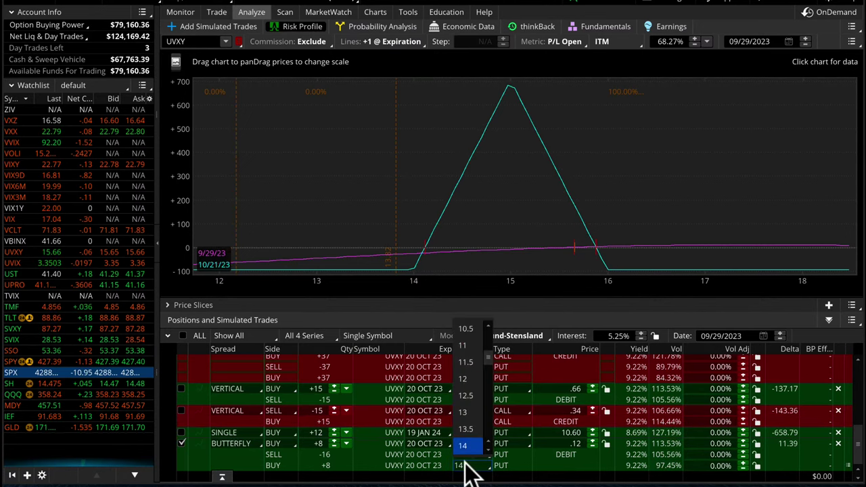
left_click(471, 415)
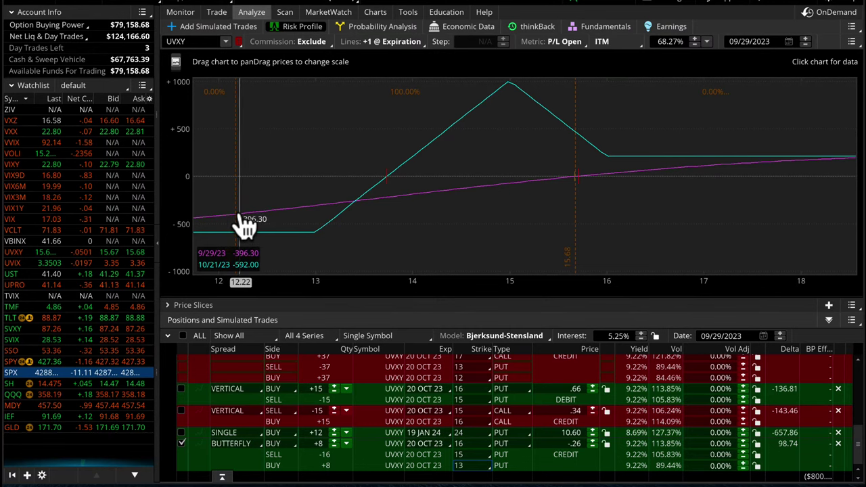
left_click(464, 465)
scroll(489, 419, "down", 2)
left_click(469, 377)
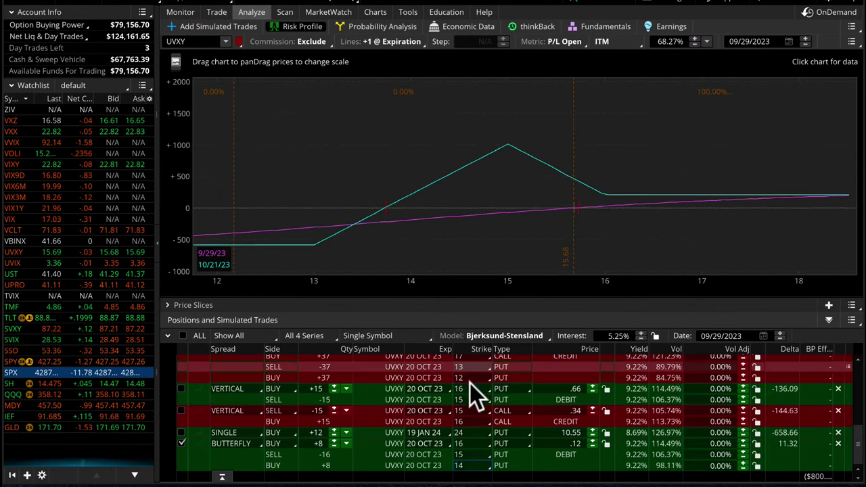
Try the butterfly's upper put strike at 17 to view the changed risk profile, and set it back to 16.
left_click(467, 441)
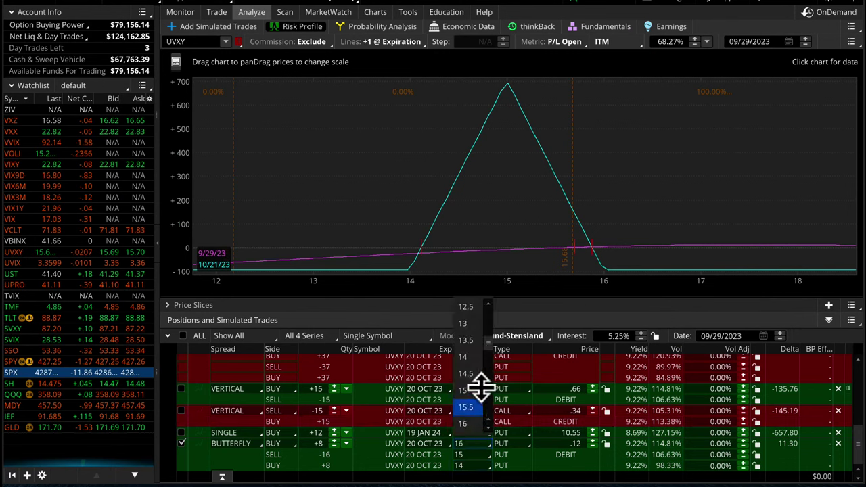
scroll(489, 383, "down", 2)
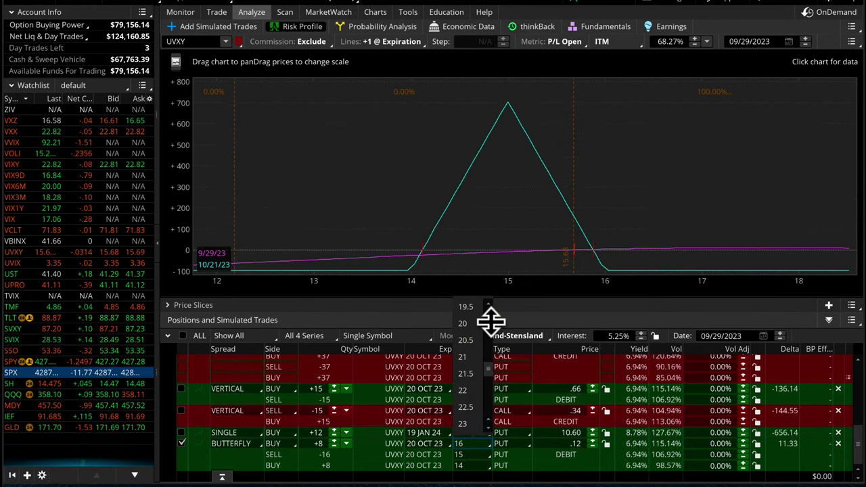
left_click(473, 340)
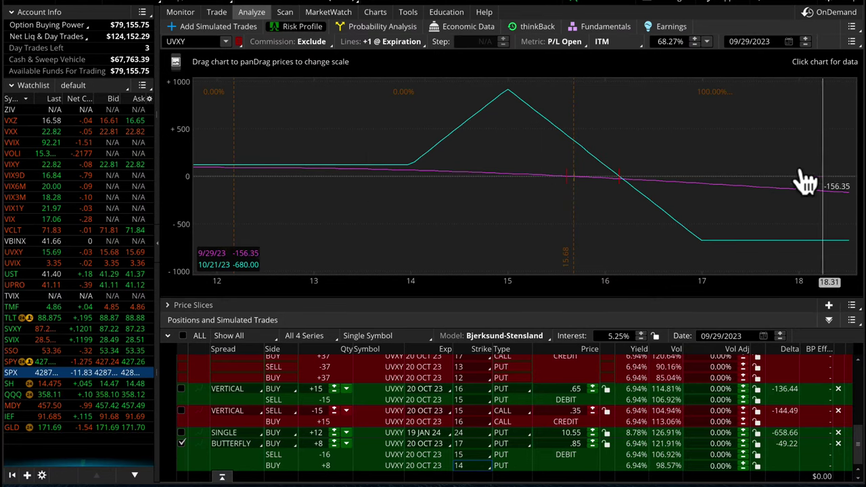
left_click(462, 444)
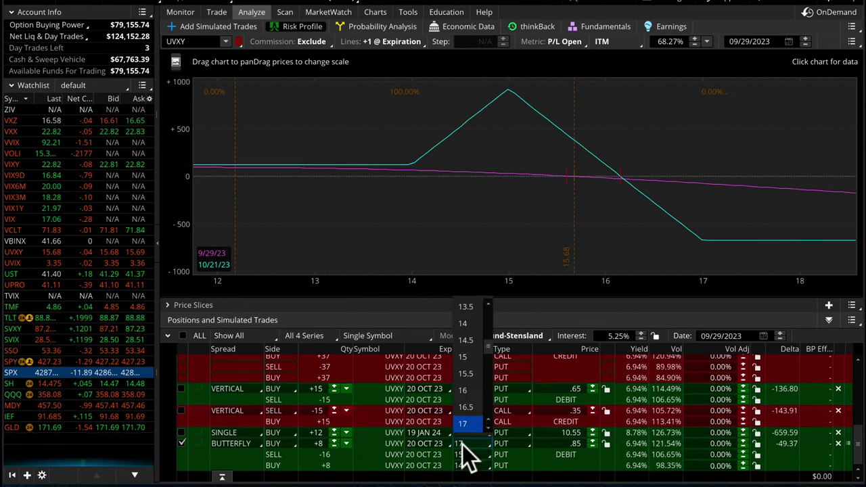
left_click(472, 391)
Set the butterfly's lower put strike to 13 to view its skewed risk profile.
left_click(468, 468)
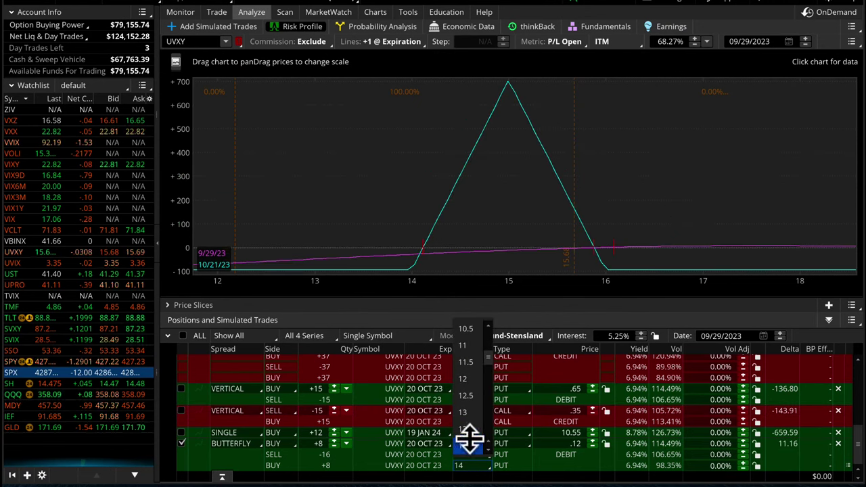
left_click(471, 415)
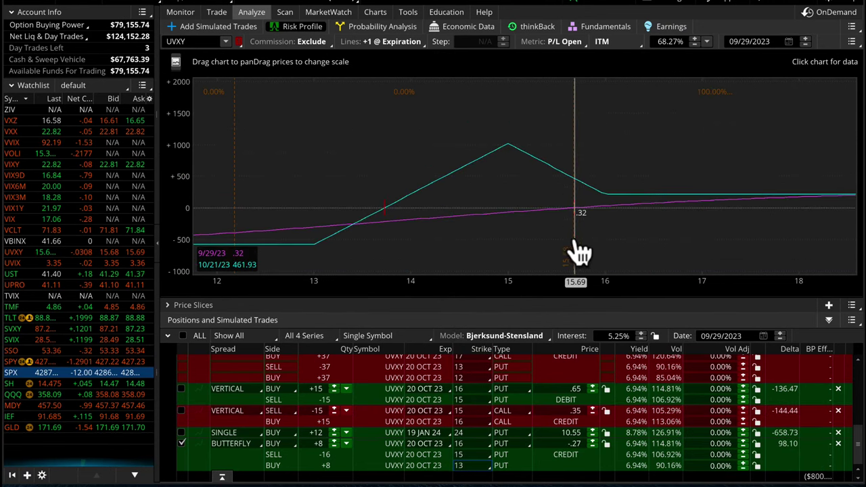
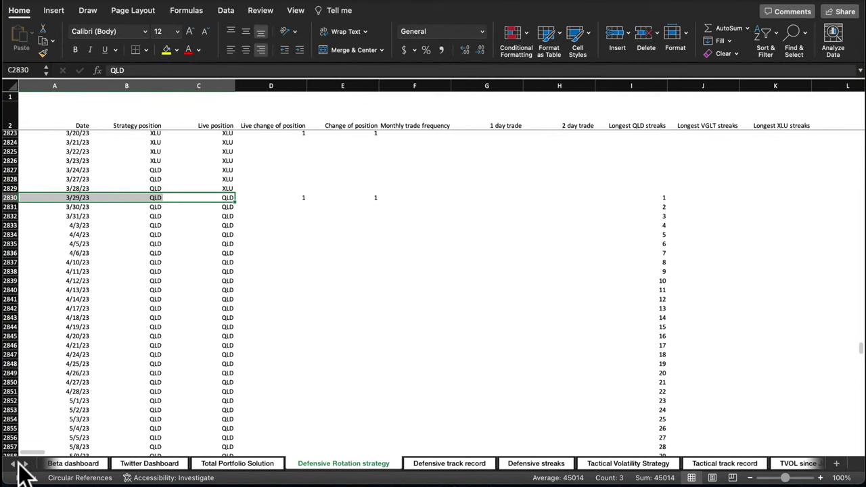
Switch to the Excel workbook and open the Overlay tracking sheet.
left_click(19, 466)
left_click(19, 465)
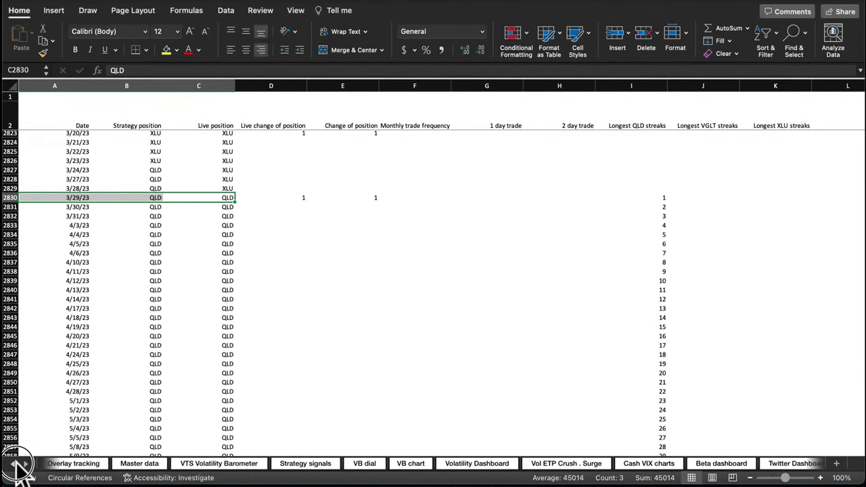
left_click(19, 465)
left_click(19, 466)
left_click(165, 464)
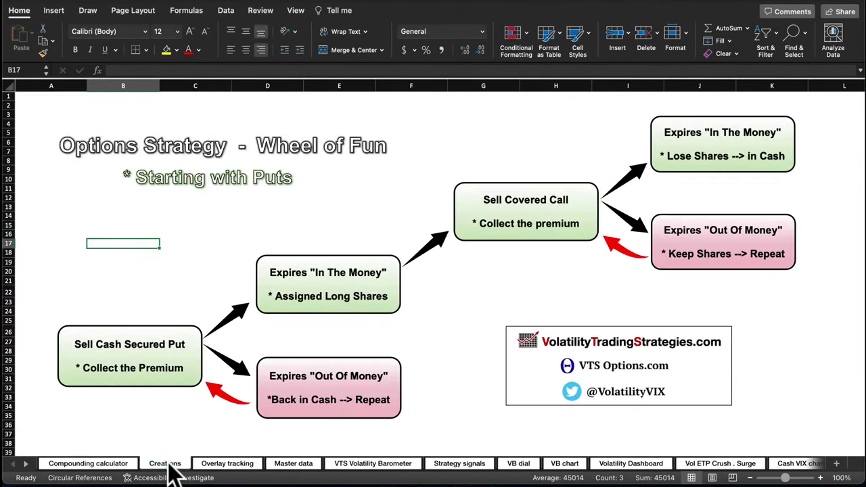
left_click(223, 464)
Go to the start of the VXX wheel trade log and select its first Shares assigned entry.
left_click(315, 331)
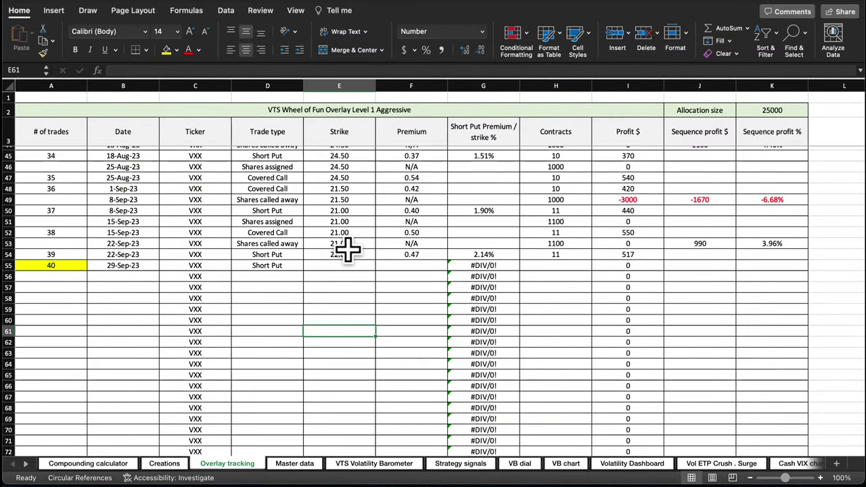
scroll(348, 249, "up", 13)
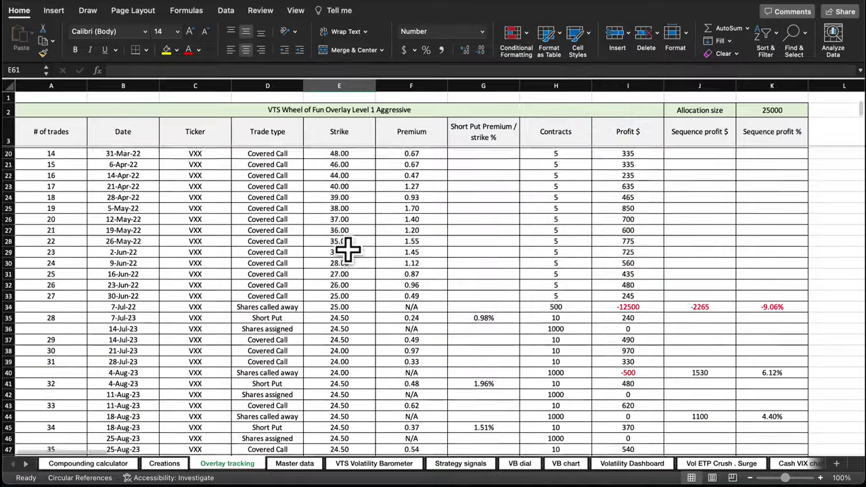
scroll(347, 249, "up", 1)
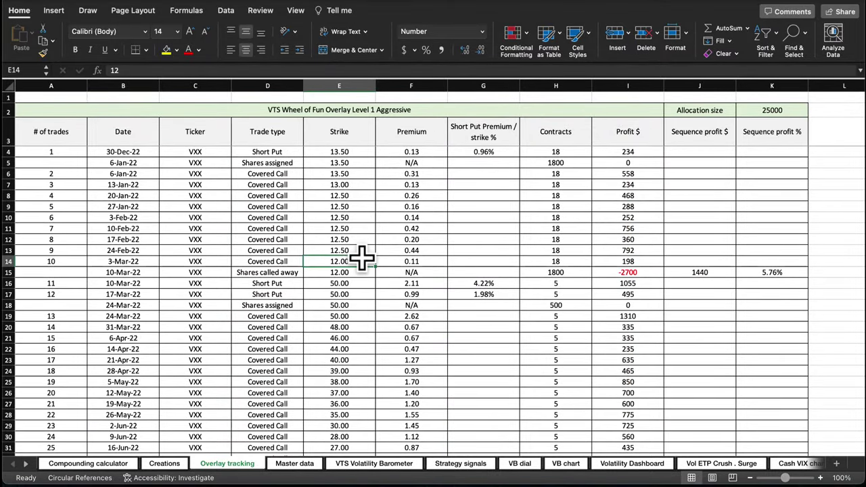
left_click(263, 164)
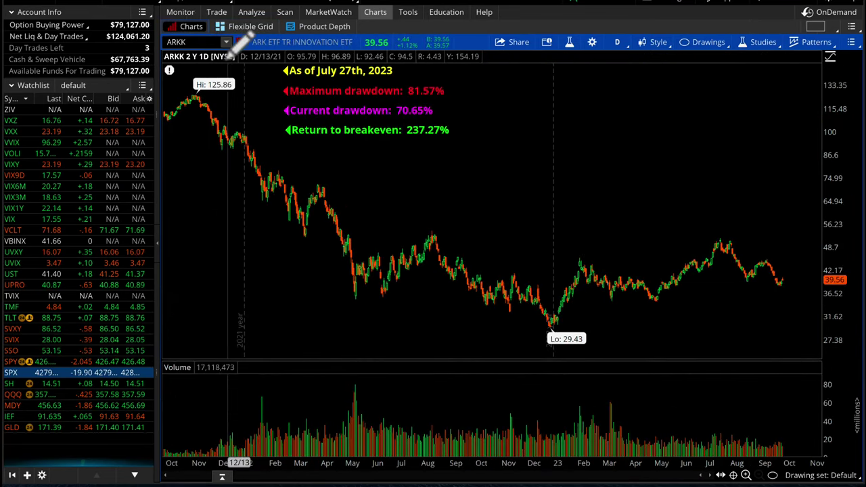
Load the VXX chart in thinkorswim and trace the price decline from December 2022 to September 2023.
left_click(194, 41)
type("V")
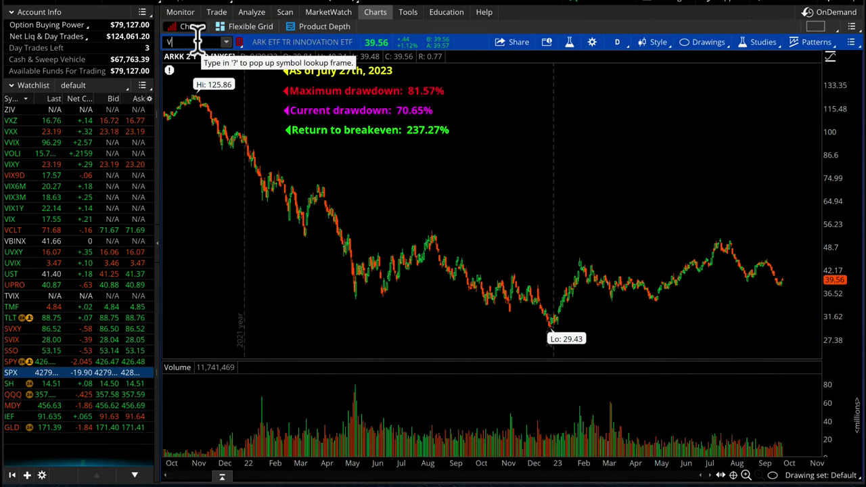
type("XX")
key("Return")
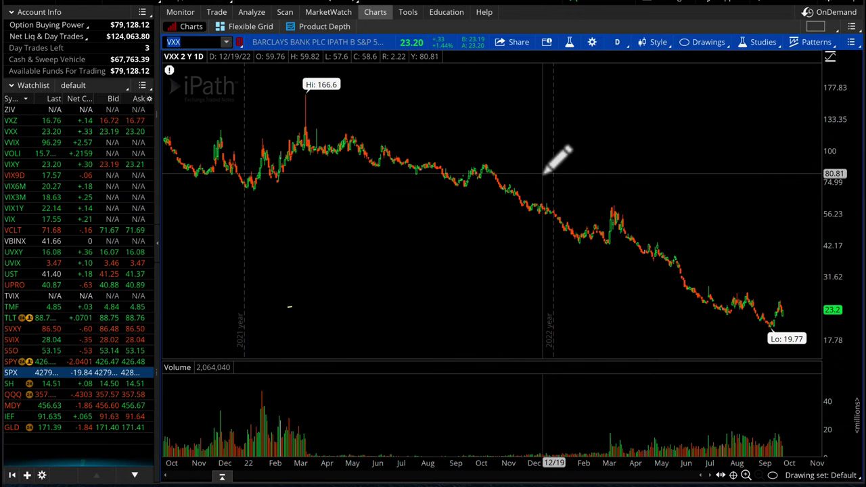
left_click_drag(527, 154, 755, 217)
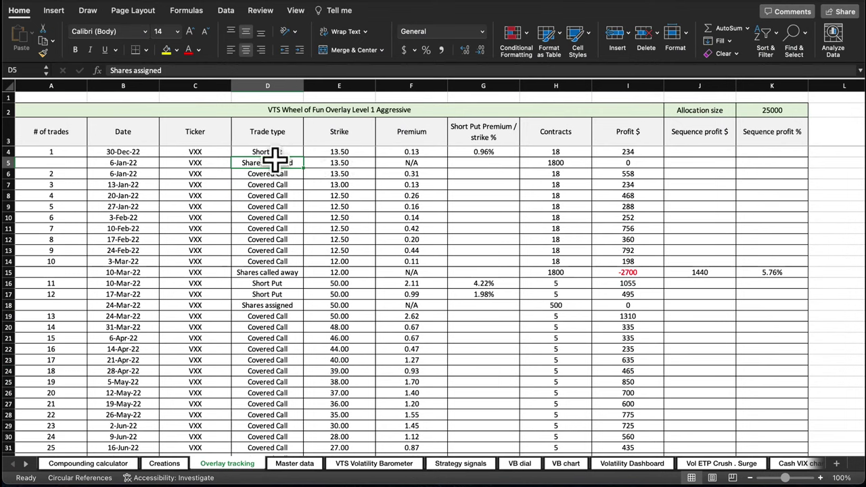
Back in Excel, compare the first wheel sequence's assigned, covered call and called-away strikes with the share loss in row 15.
left_click_drag(278, 162, 340, 161)
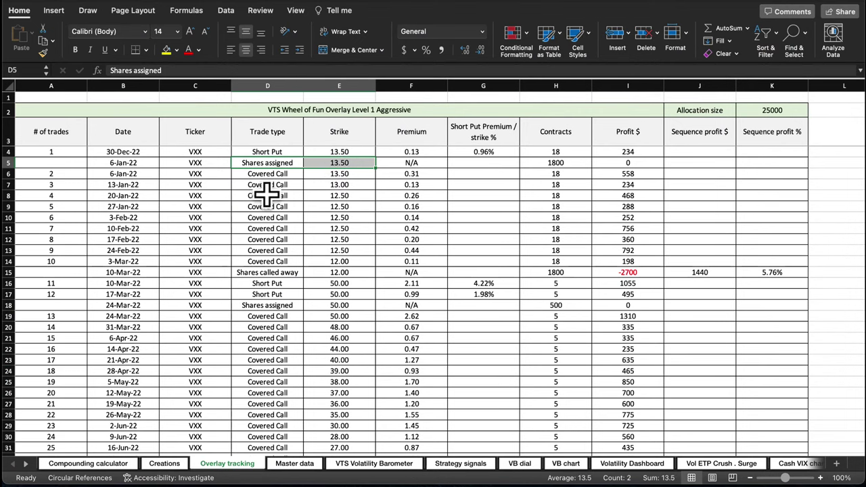
left_click_drag(266, 196, 324, 195)
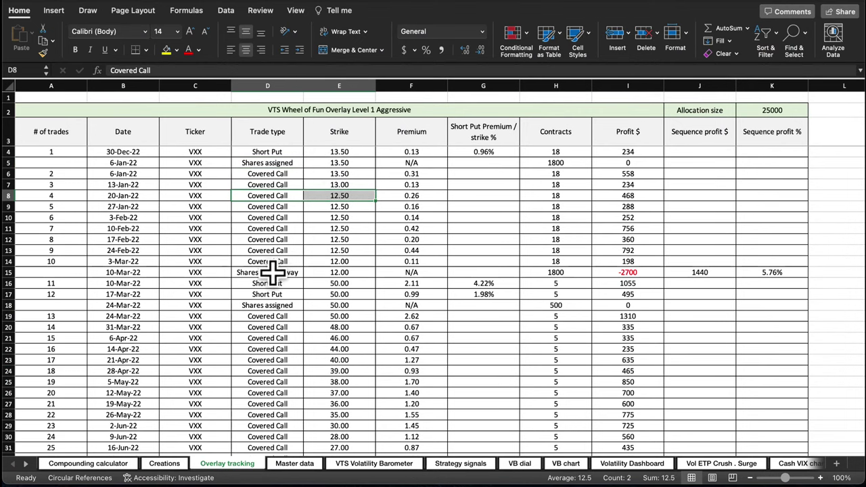
left_click_drag(266, 256, 372, 272)
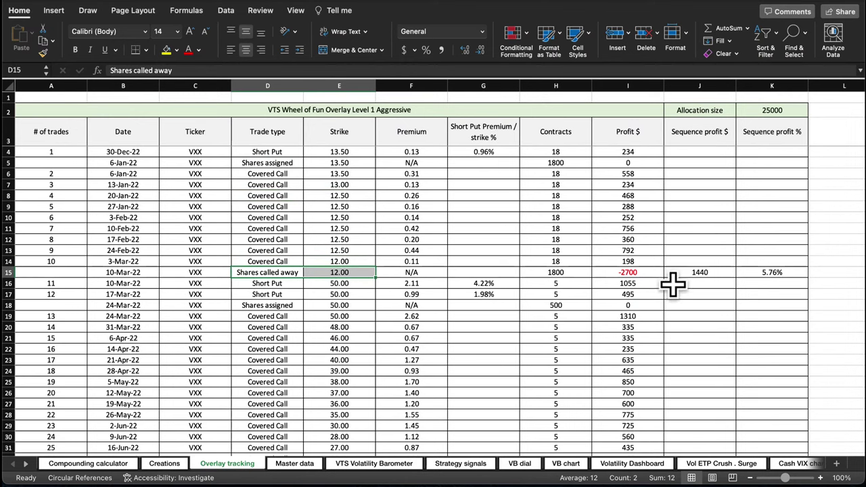
left_click(628, 272)
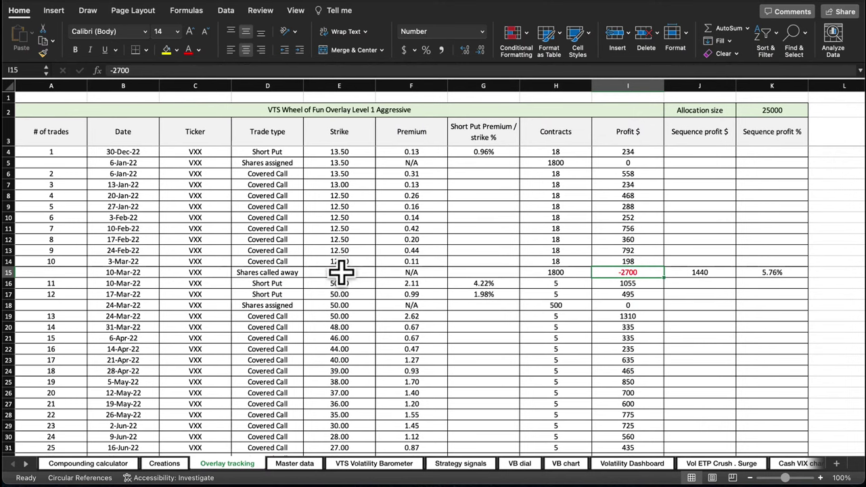
left_click(340, 164)
left_click(340, 271)
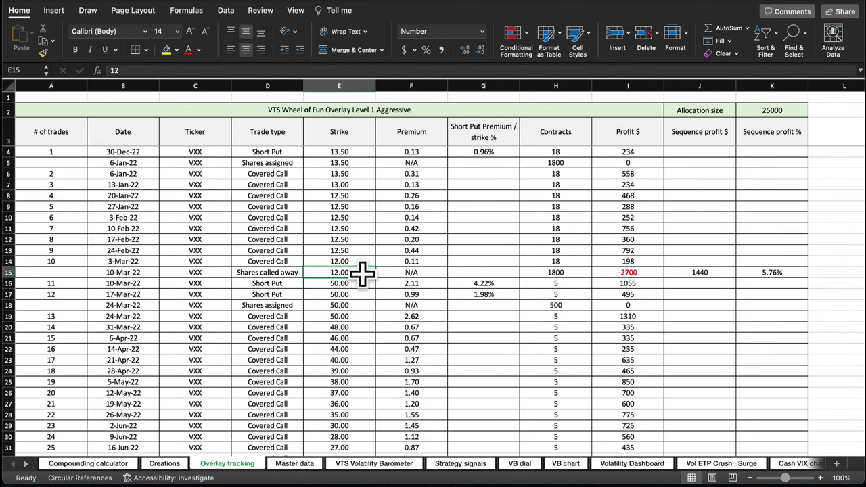
left_click(614, 272)
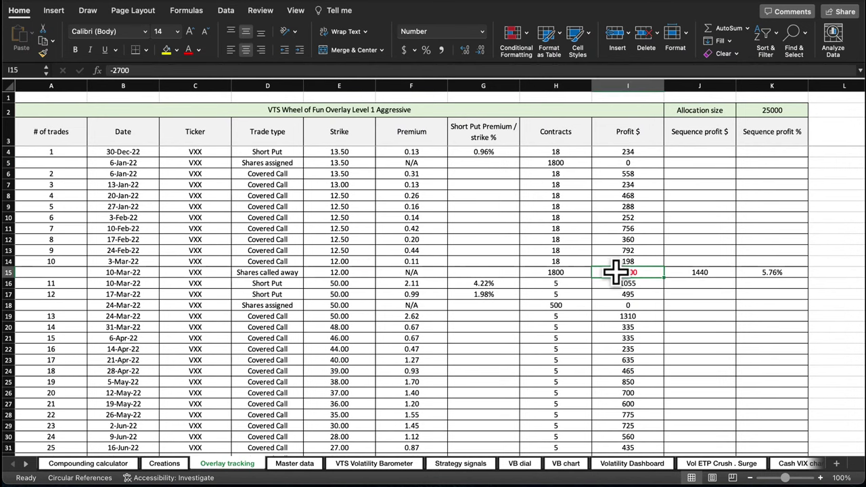
Review the first sequence's covered call profits alongside the share loss, sequence profit and sequence percentage in row 15.
left_click(627, 175)
left_click_drag(627, 175, 728, 273)
left_click(632, 272)
left_click(685, 272)
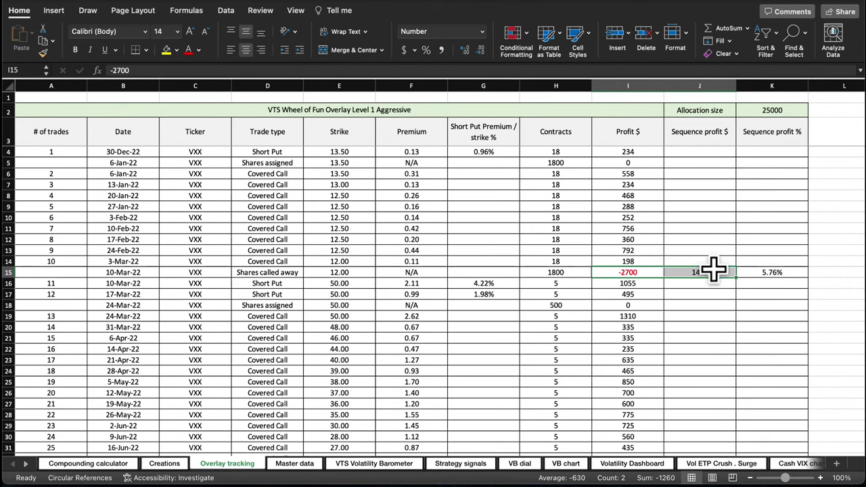
left_click_drag(778, 272, 648, 272)
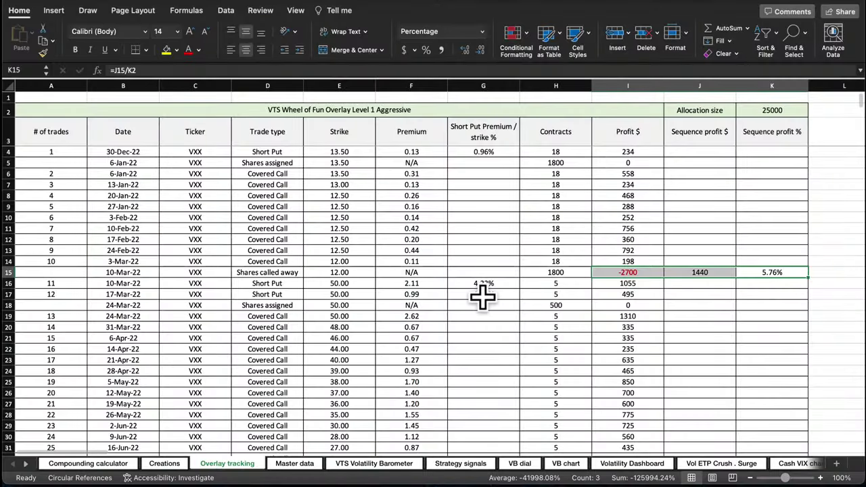
Compare the second sequence's Shares assigned entry in row 18 with its Shares called away entry in row 34.
scroll(482, 296, "down", 3)
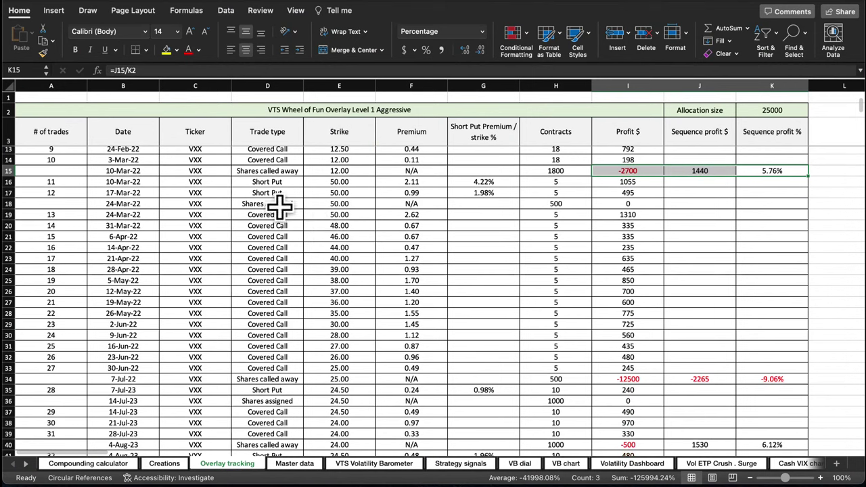
left_click_drag(252, 203, 330, 204)
left_click(353, 203)
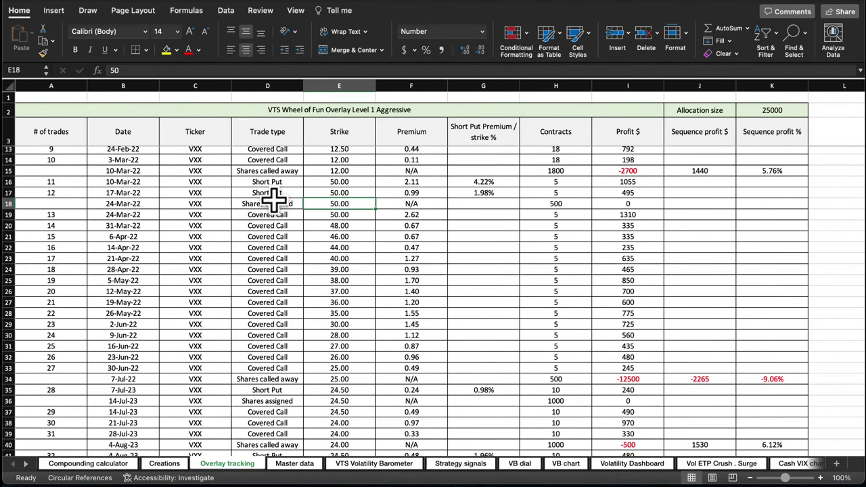
left_click_drag(275, 201, 327, 198)
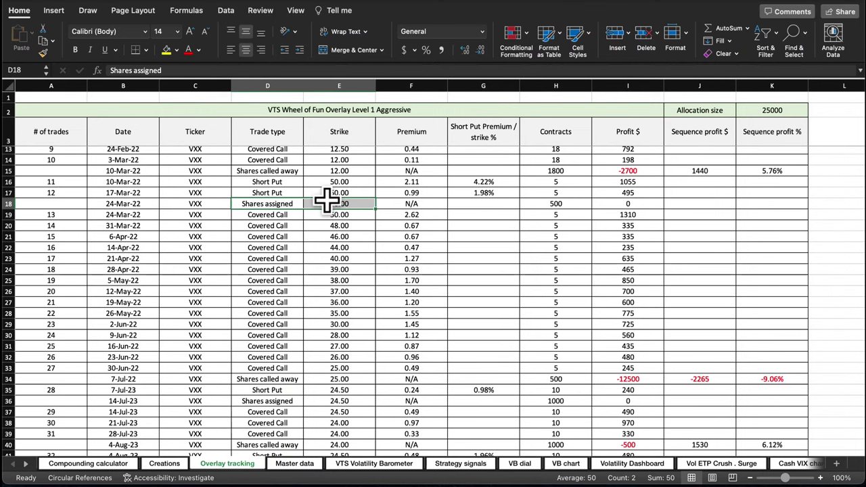
left_click_drag(272, 200, 335, 202)
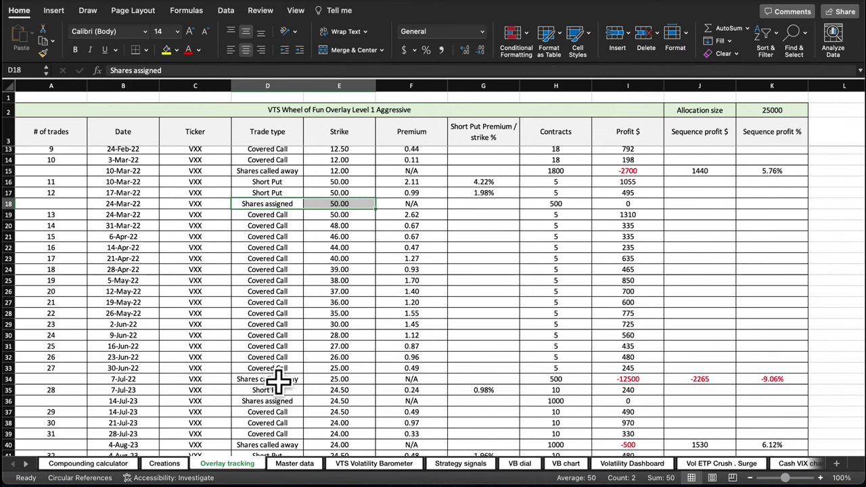
left_click_drag(261, 378, 381, 379)
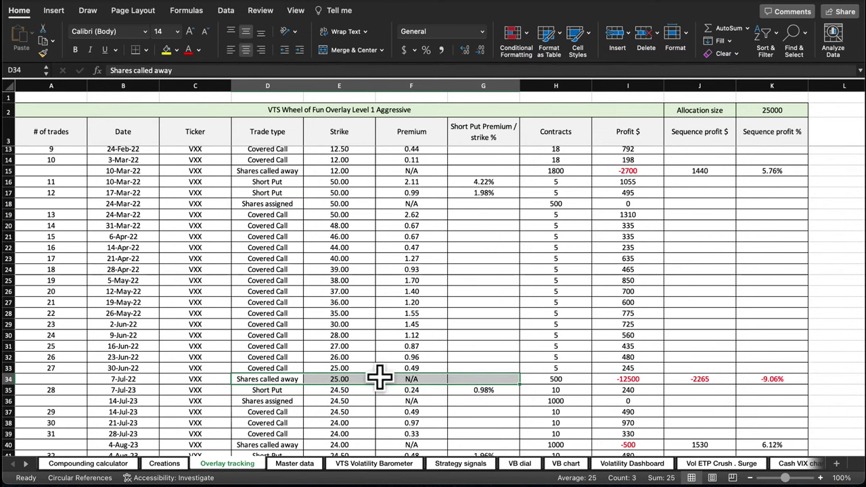
left_click(355, 379)
Examine the strikes and premiums of the second sequence's covered calls in rows 19 to 33.
left_click_drag(350, 215, 396, 373)
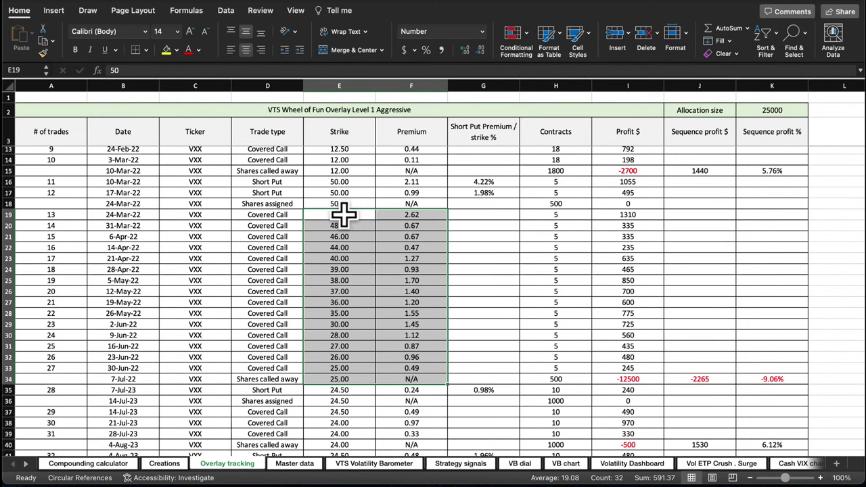
left_click_drag(251, 215, 408, 367)
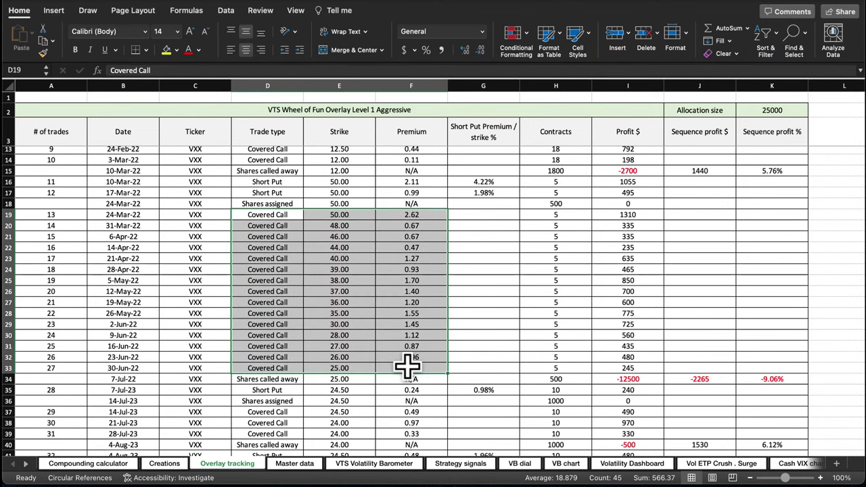
left_click_drag(275, 210, 285, 228)
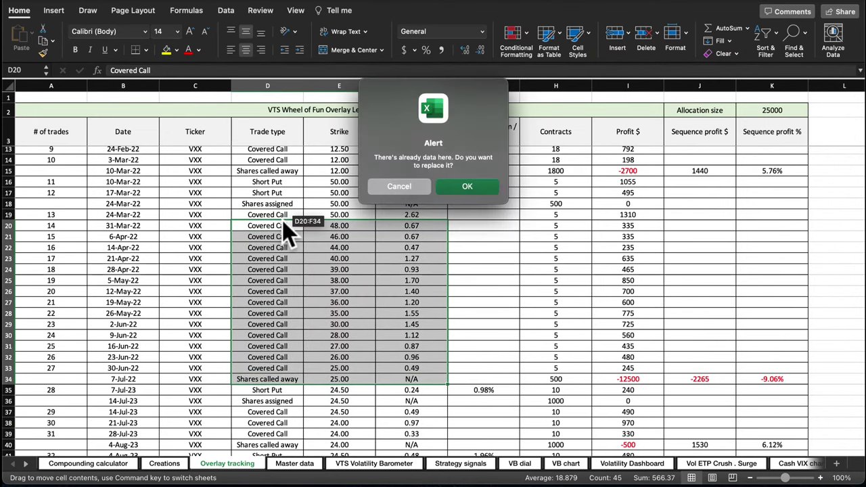
left_click(397, 187)
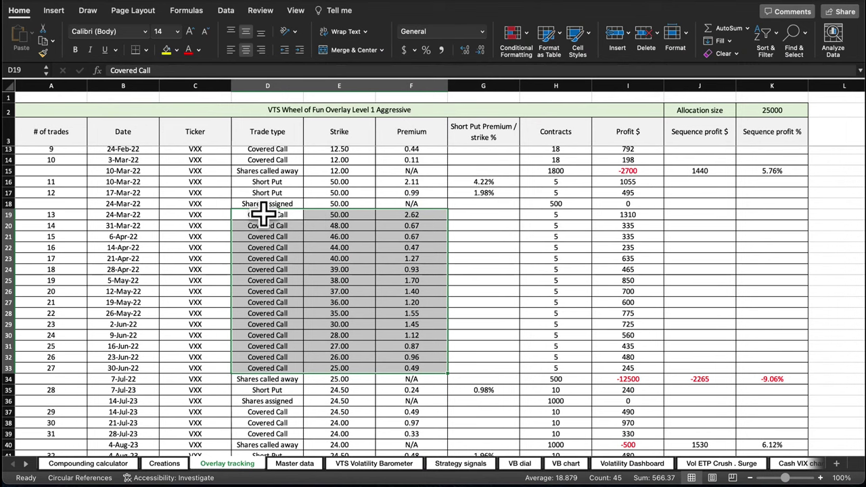
left_click(318, 214)
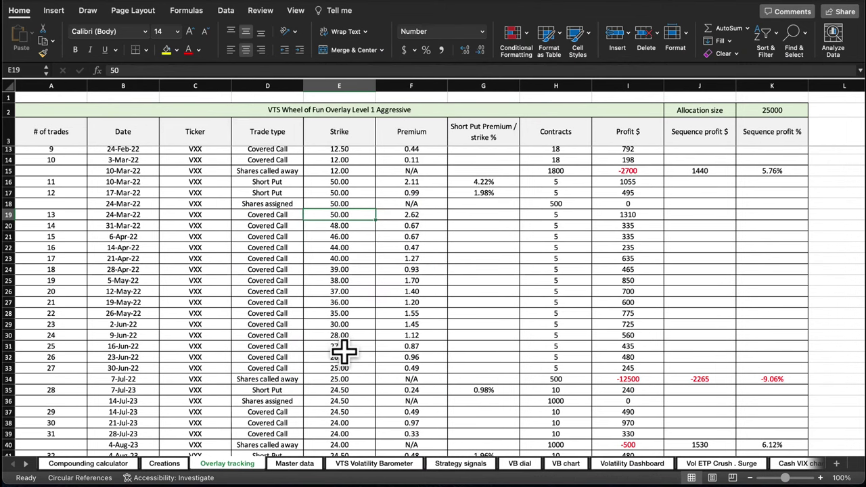
Weigh the covered call profits in I19:I33 against the share loss and sequence result in I34:K34.
left_click(628, 380)
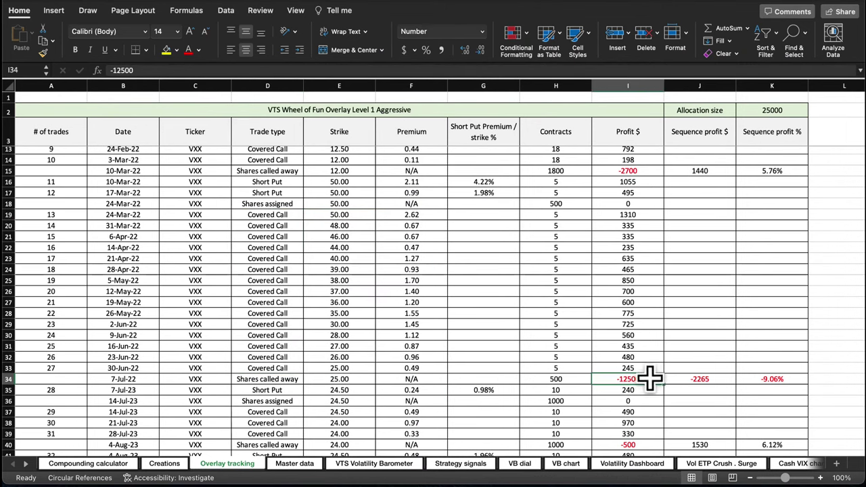
left_click_drag(655, 216, 644, 368)
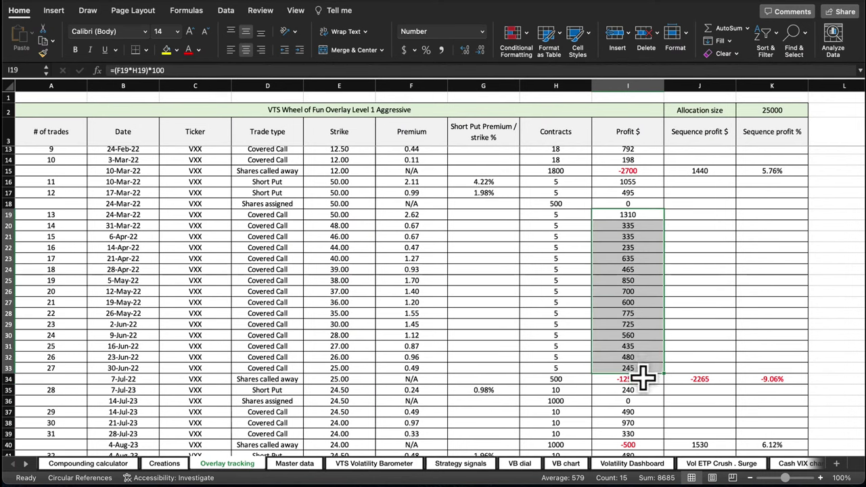
left_click(643, 376)
Review the sequence profits of the later 2023 trades and the total profit and running return below the log.
scroll(580, 354, "down", 5)
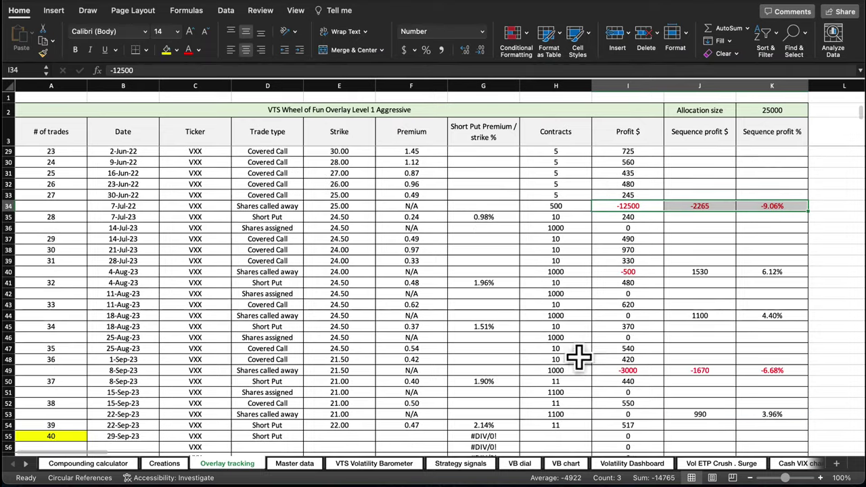
left_click_drag(697, 261, 703, 391)
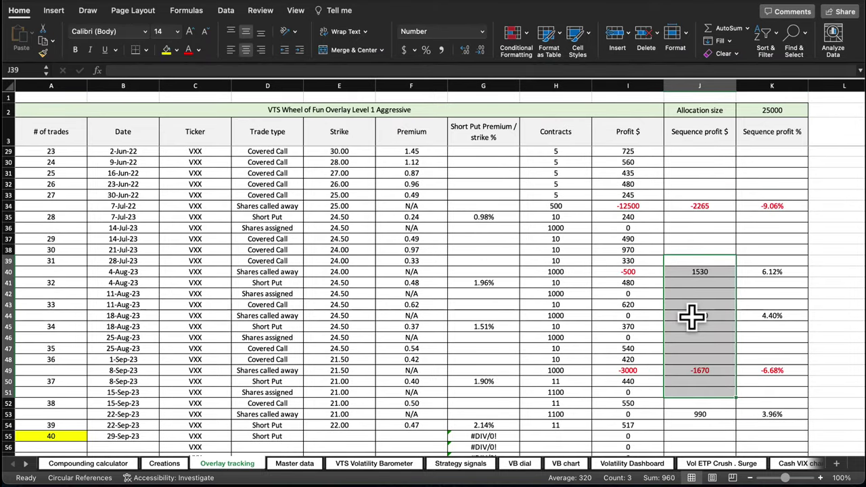
scroll(481, 274, "down", 10)
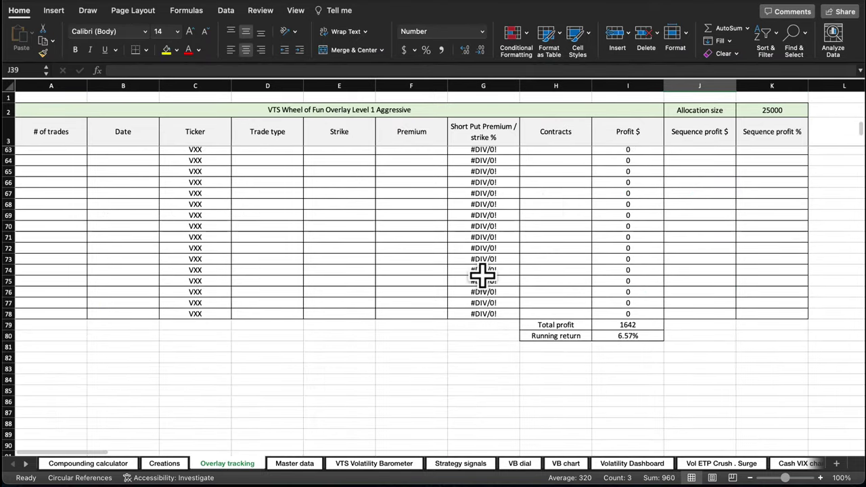
Check the running return in I80 together with the latest short put entry, trade 40 in row 55.
left_click(643, 335)
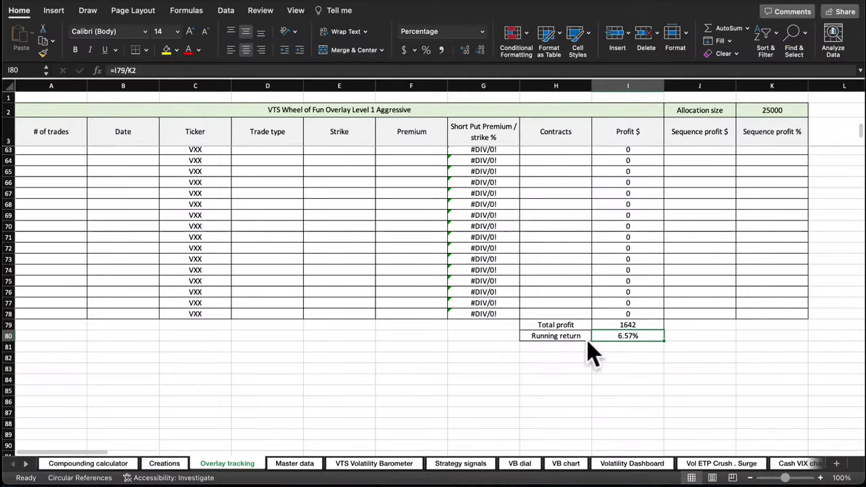
scroll(374, 268, "up", 6)
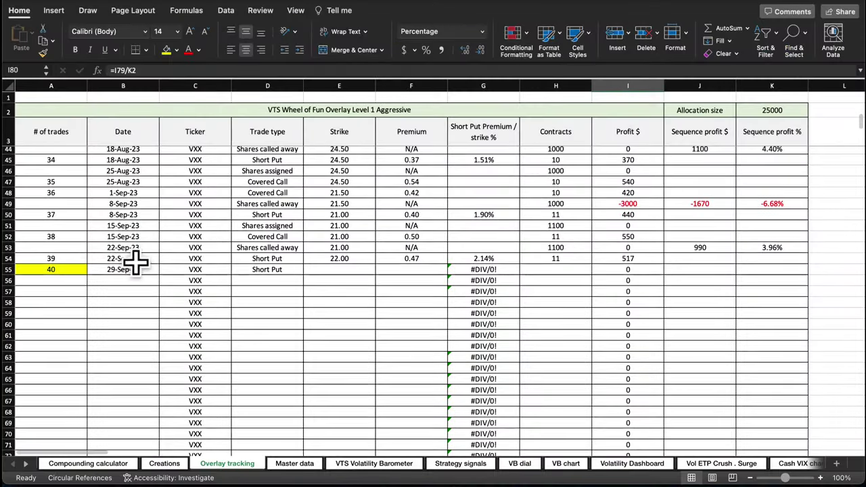
left_click_drag(54, 269, 346, 269)
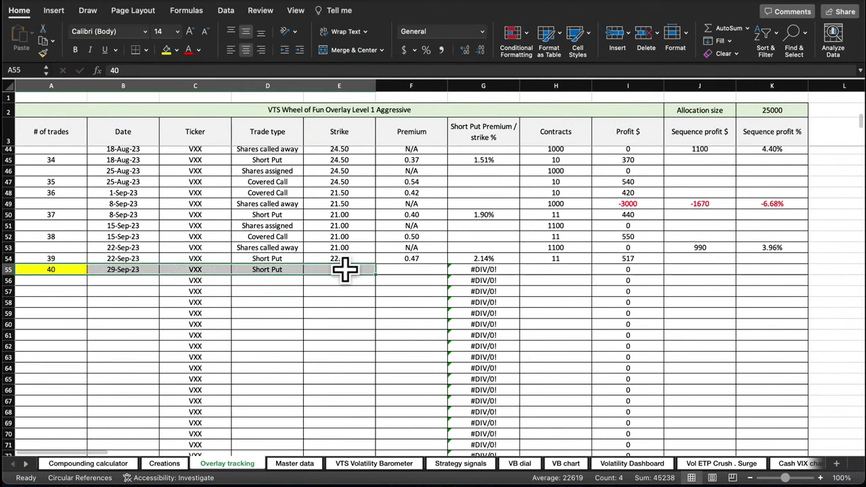
left_click(52, 272)
scroll(291, 348, "down", 7)
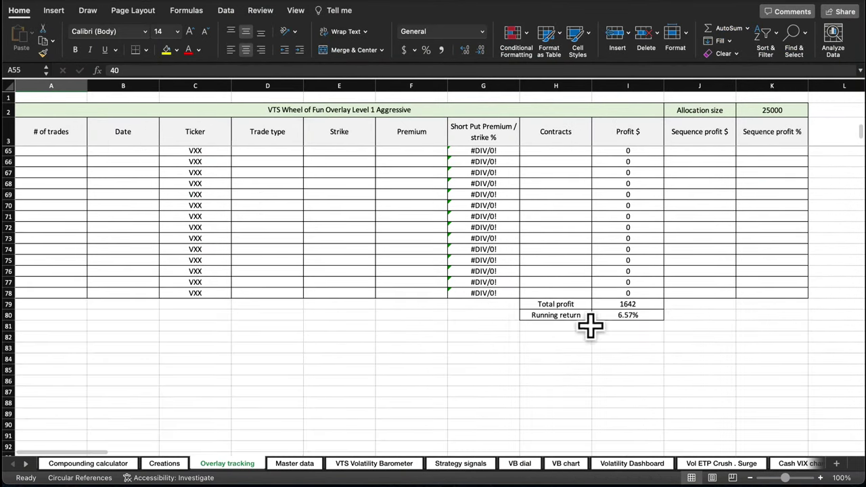
Revisit the second sequence's share loss in I34.
scroll(410, 234, "up", 15)
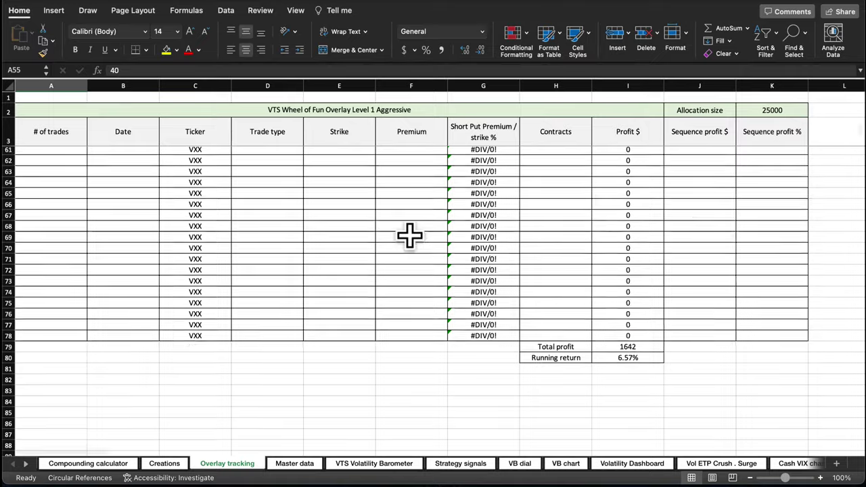
scroll(410, 233, "down", 5)
left_click(609, 257)
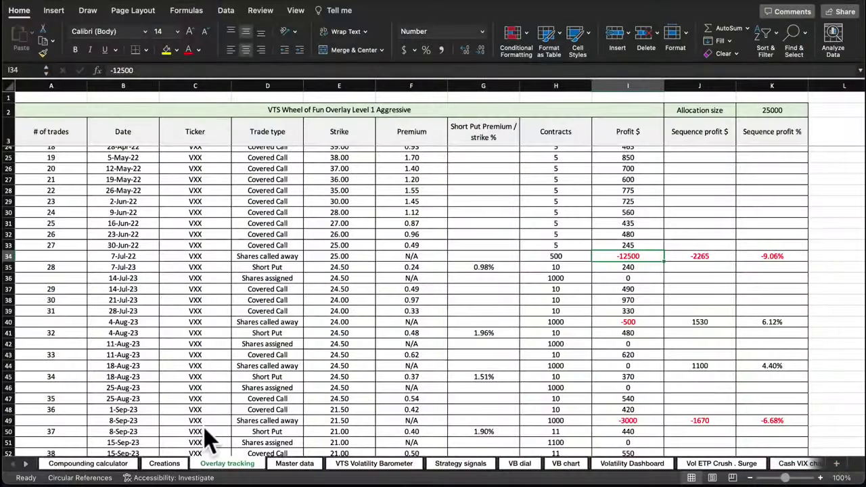
Examine the second sequence's strikes in E18:E33 and the premiums, contracts and profits alongside them through row 32.
scroll(283, 330, "down", 3)
scroll(565, 240, "up", 10)
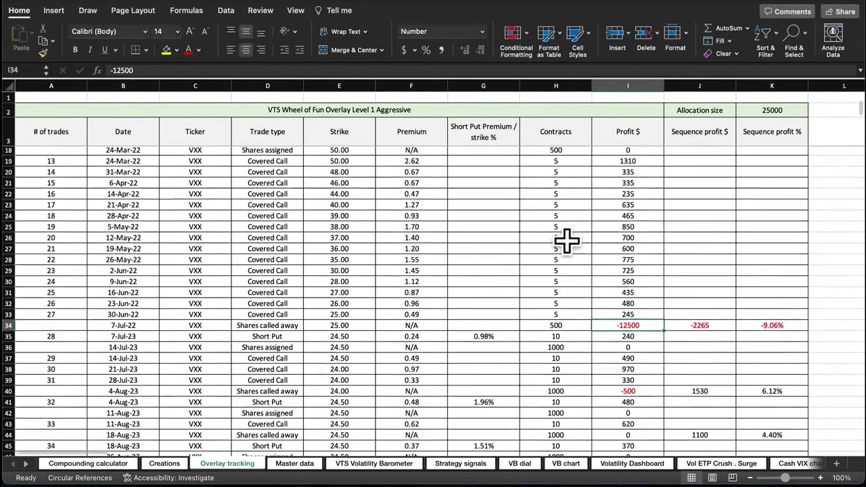
scroll(474, 223, "down", 3)
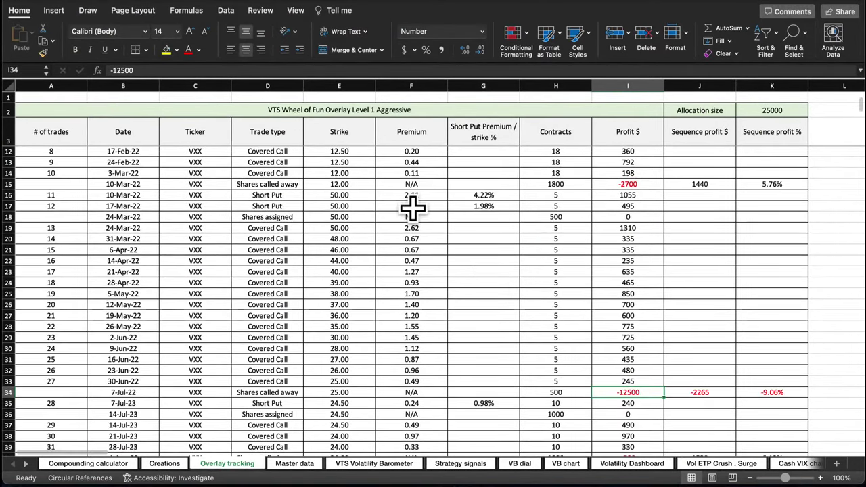
left_click_drag(352, 217, 357, 381)
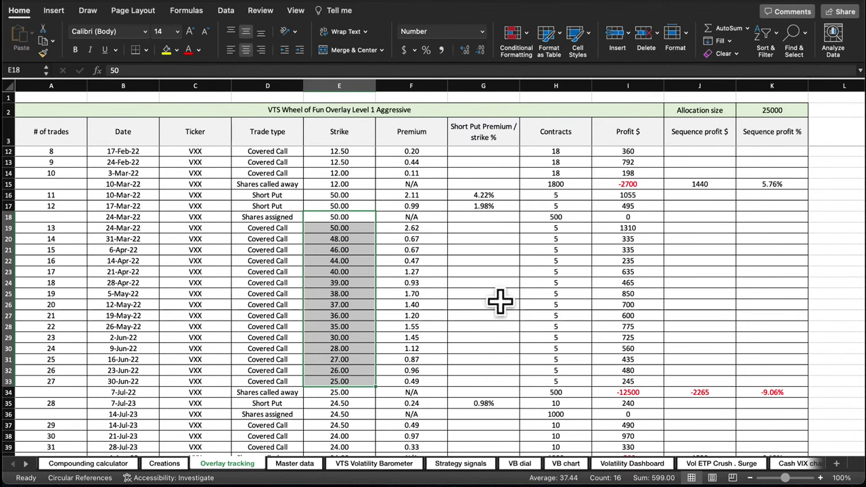
left_click_drag(345, 217, 601, 375)
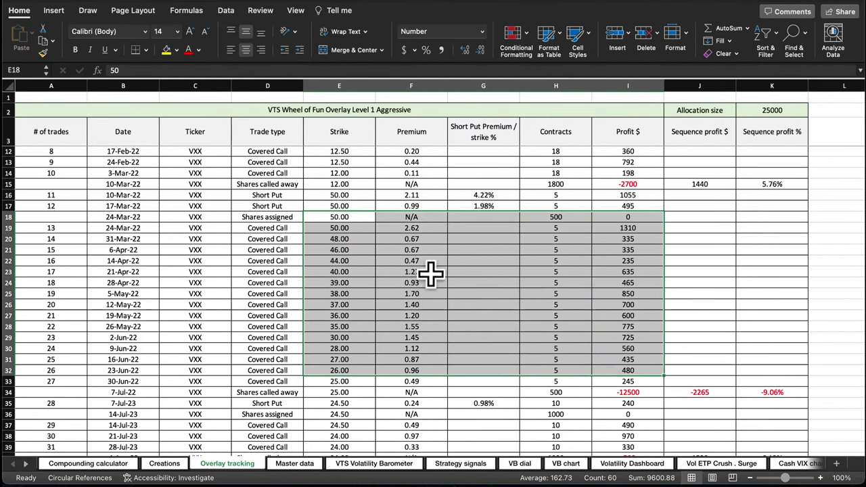
Inspect the May 2022 premiums in F26:F28, the full premium range F19:F33, and the first and last covered call strikes in E19 and E33.
left_click(409, 303)
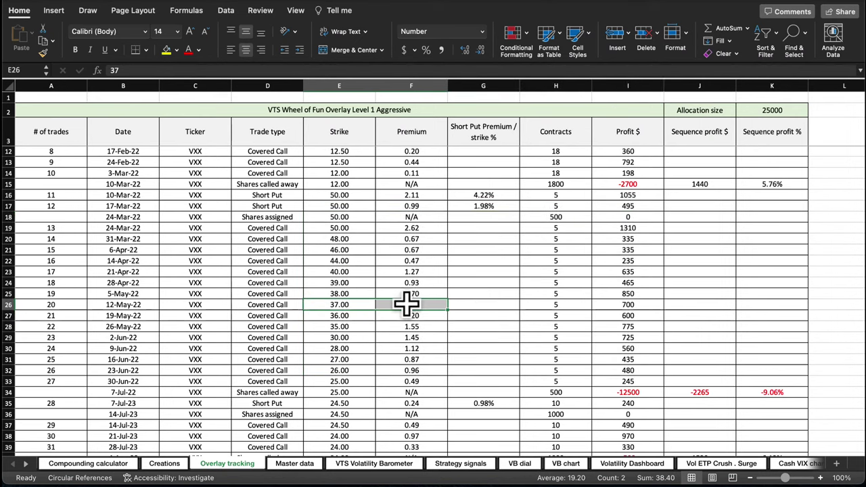
left_click(423, 313)
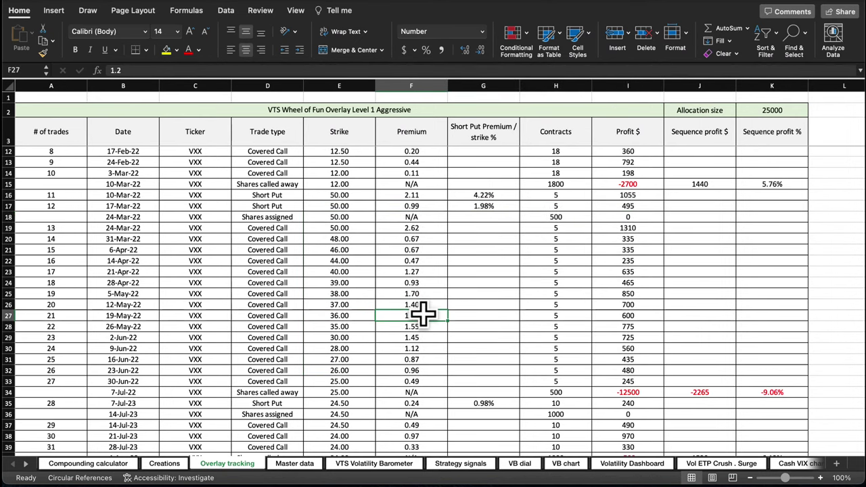
left_click(414, 326)
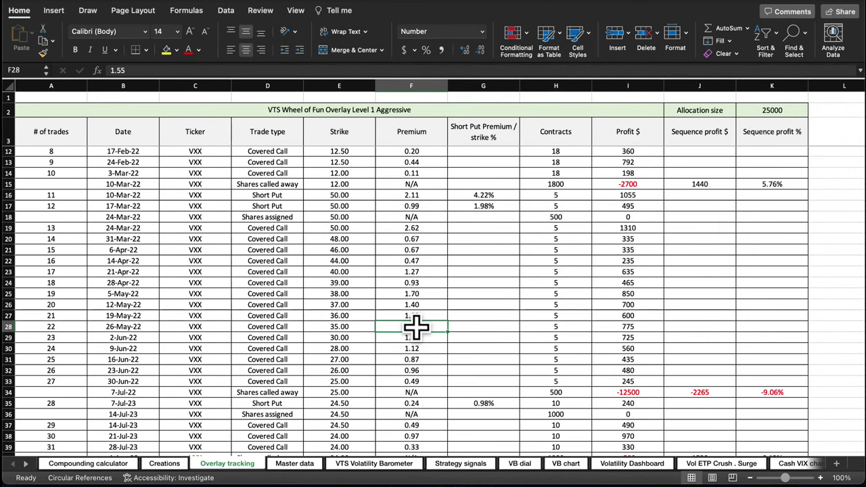
left_click_drag(419, 227, 430, 383)
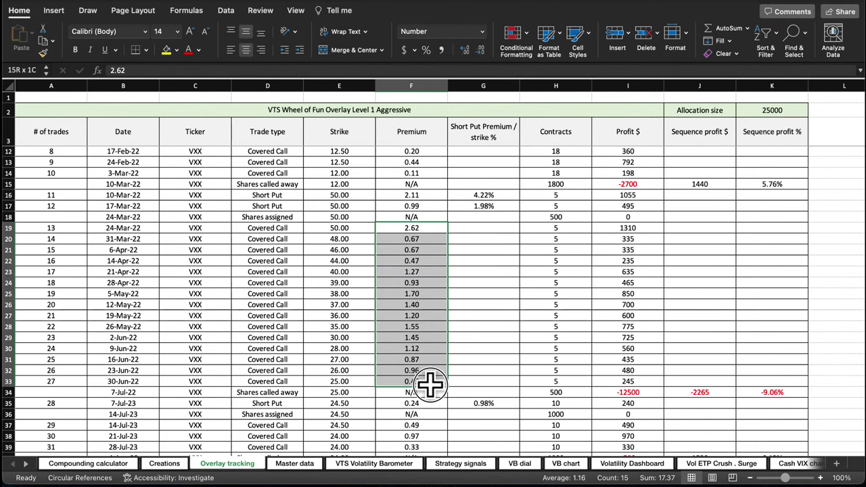
left_click(335, 229)
left_click(347, 380)
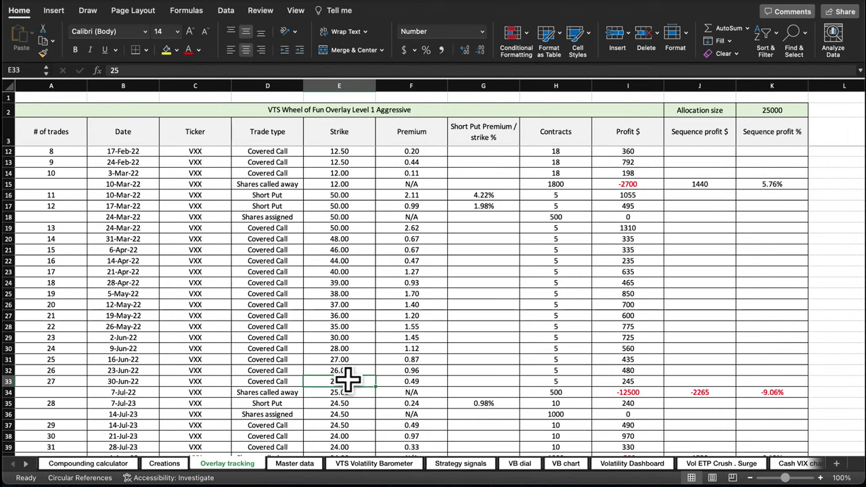